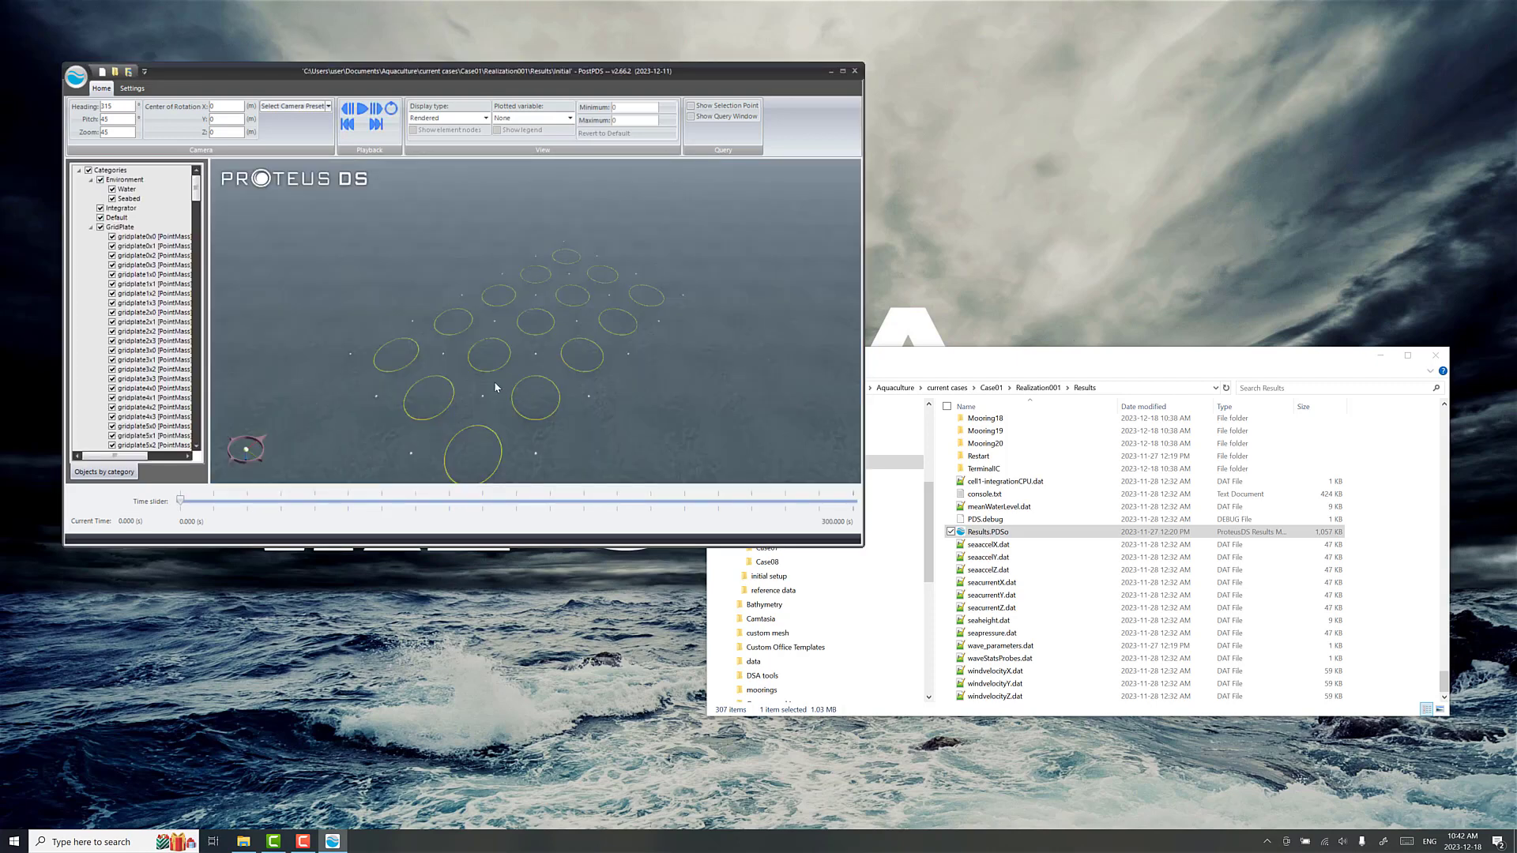
Enlarge the viewer window and switch the display type to Engineering, with the whole cage grid and its mooring lines in view
{"action": "left_click_drag", "start_coordinate": [586, 348], "coordinate": [610, 313]}
{"action": "scroll", "coordinate": [560, 349], "scroll_direction": "up", "scroll_amount": 3}
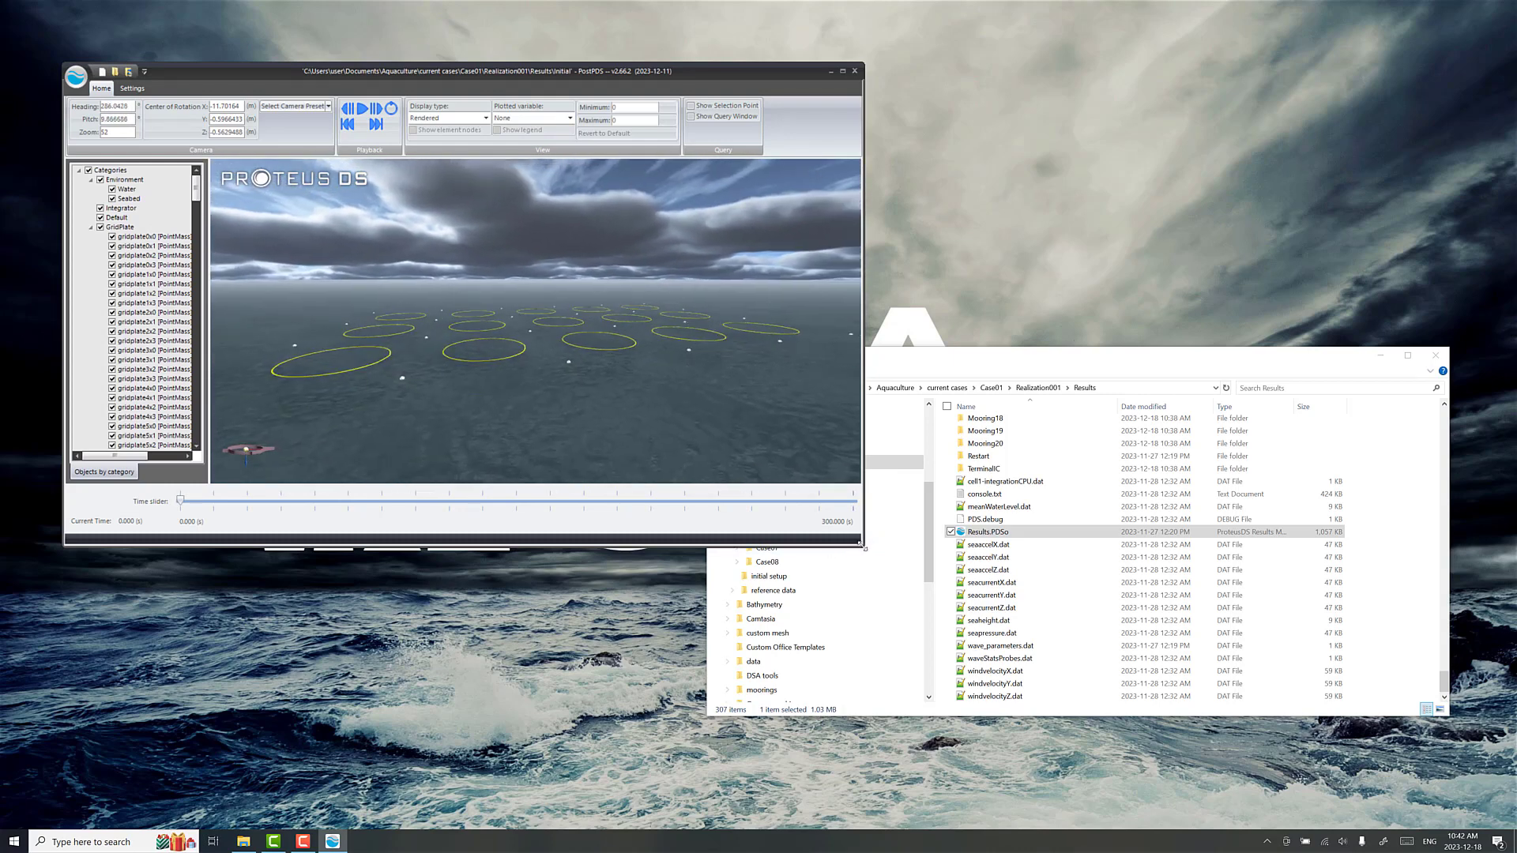
{"action": "left_click_drag", "start_coordinate": [863, 546], "coordinate": [1183, 738]}
{"action": "left_click_drag", "start_coordinate": [889, 510], "coordinate": [854, 499]}
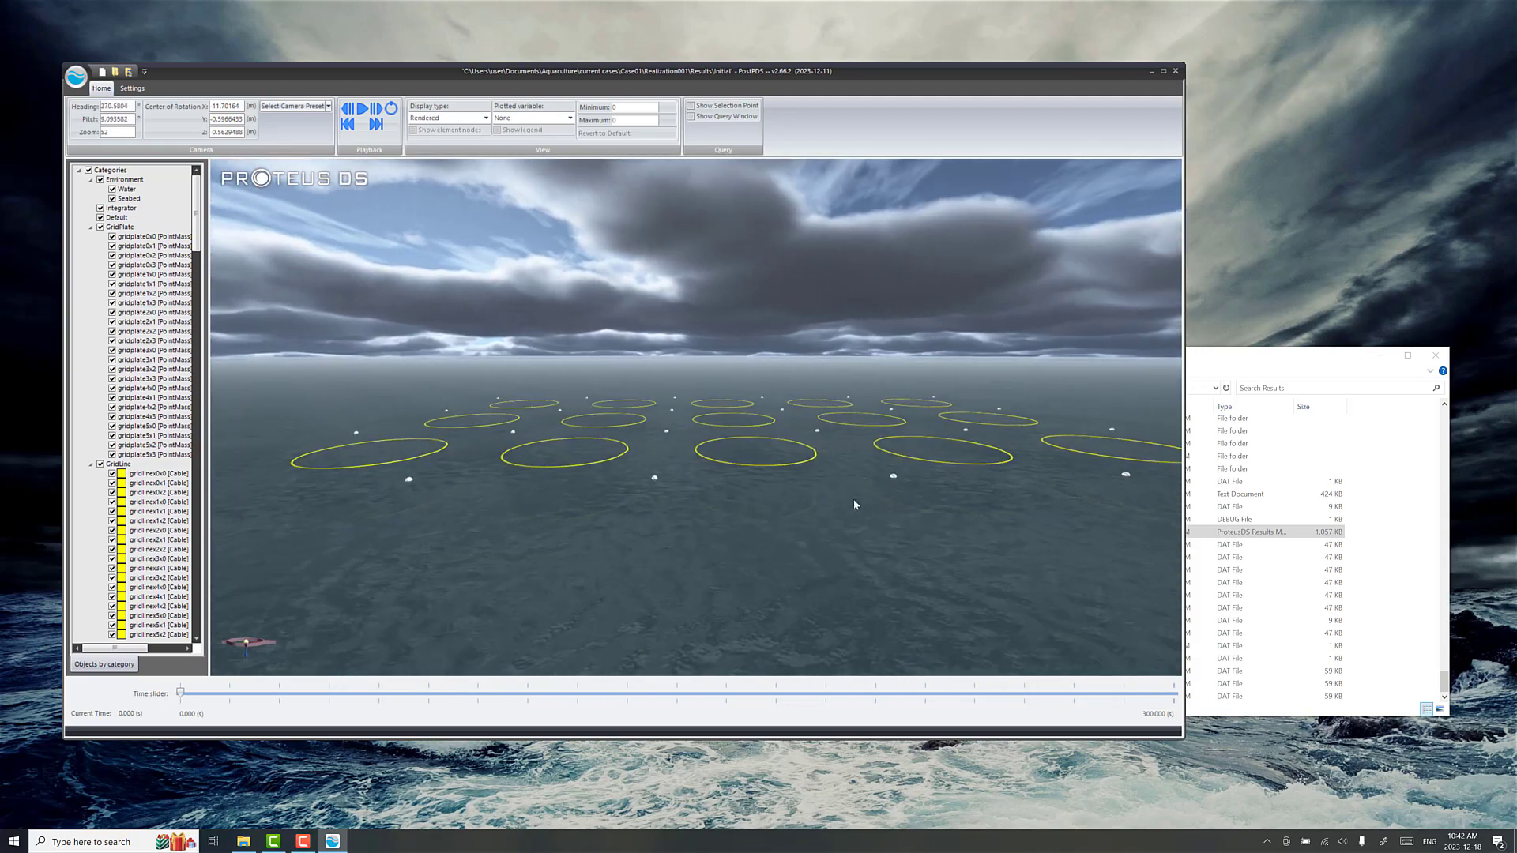
{"action": "left_click", "coordinate": [474, 119]}
{"action": "left_click", "coordinate": [456, 140]}
{"action": "scroll", "coordinate": [784, 421], "scroll_direction": "down", "scroll_amount": 4}
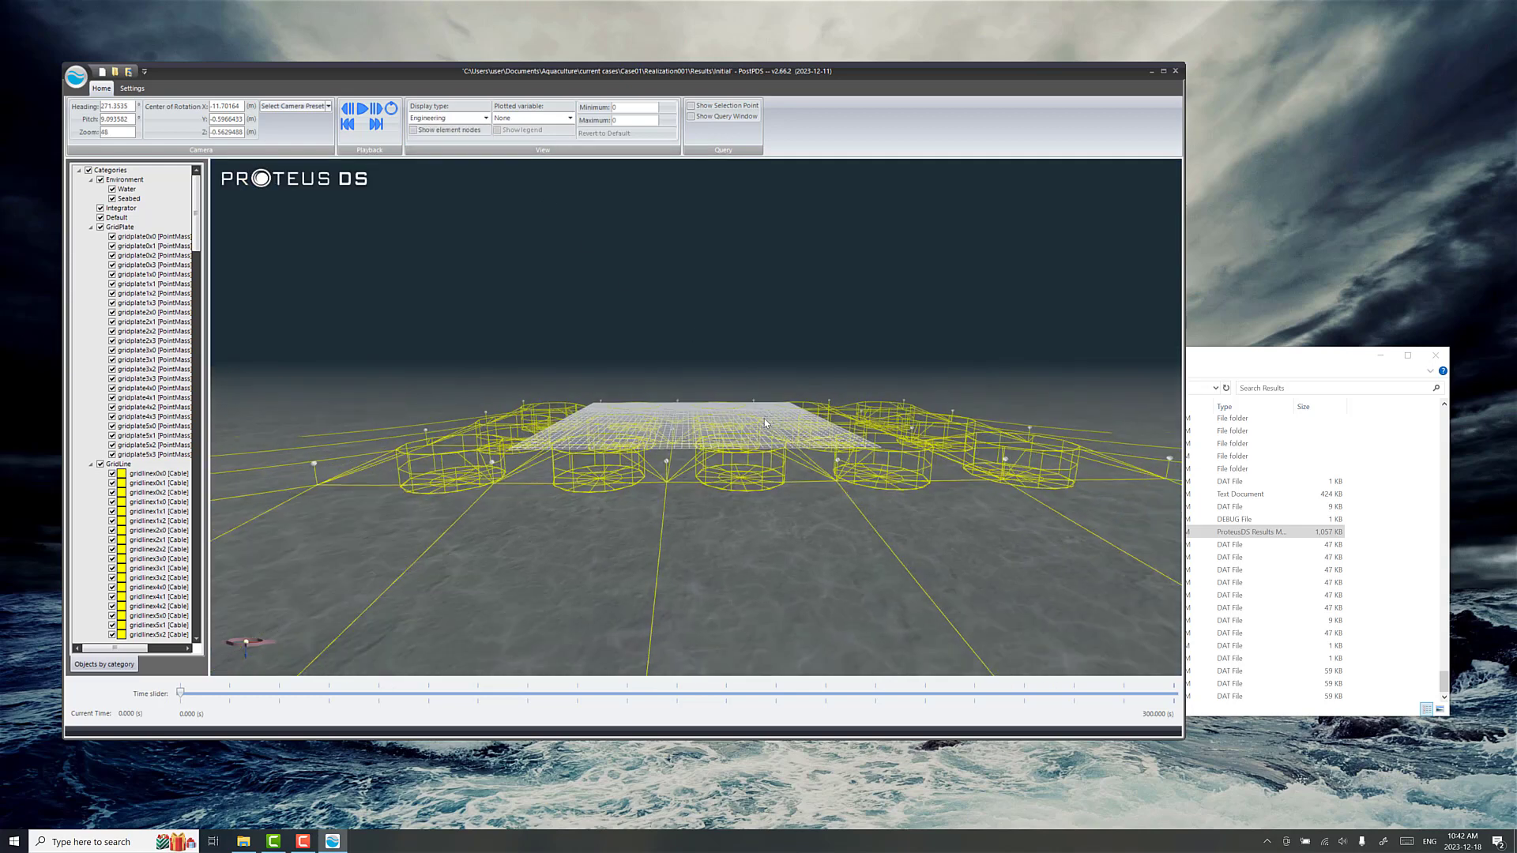
{"action": "left_click_drag", "start_coordinate": [630, 304], "coordinate": [634, 326]}
Colour the cables by Tension as the plotted variable and show its legend
{"action": "left_click", "coordinate": [531, 118]}
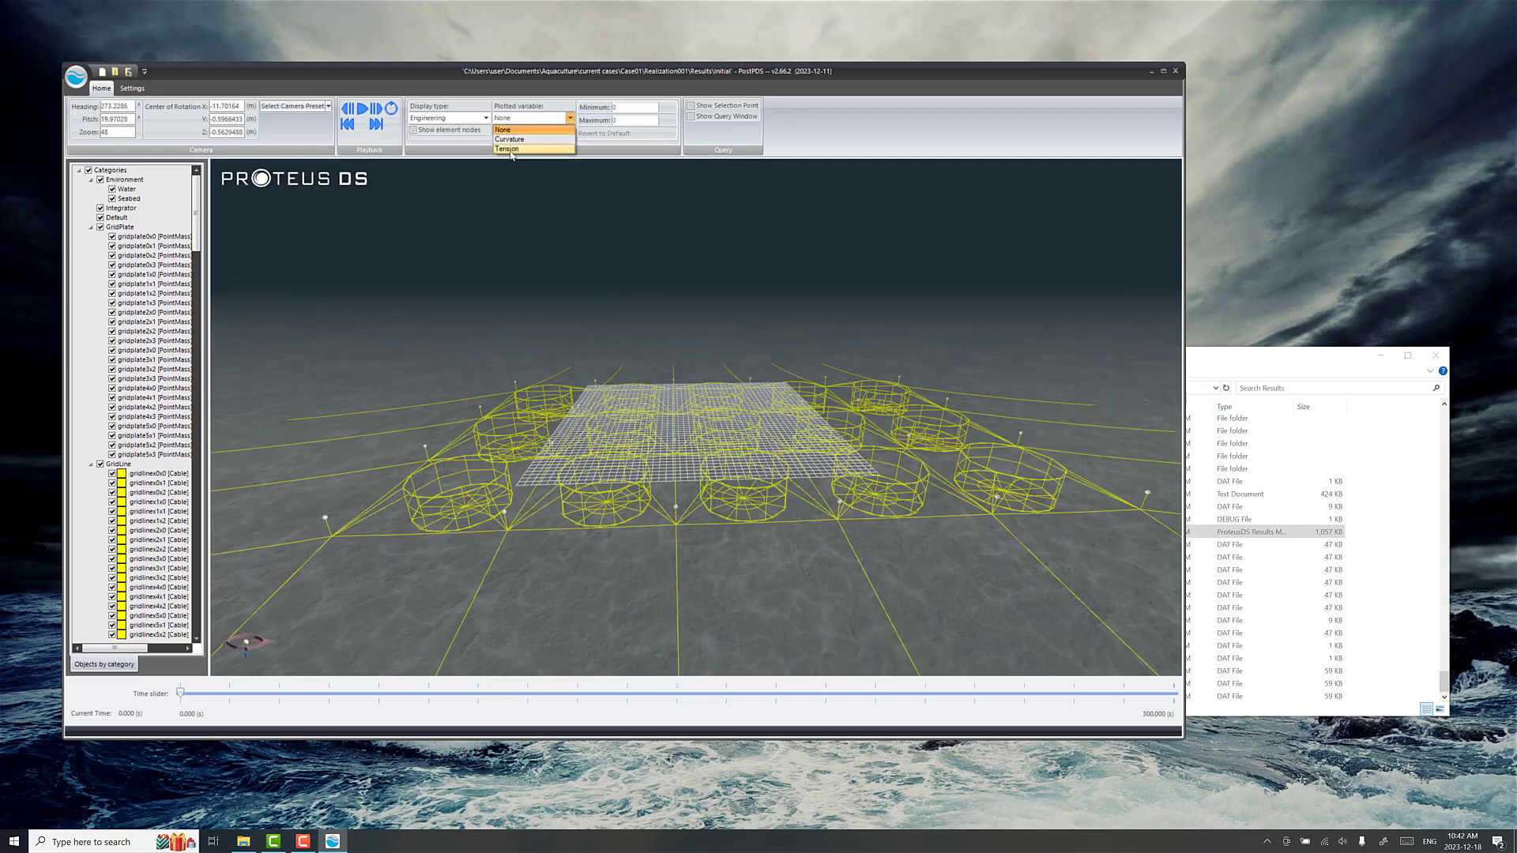
{"action": "left_click", "coordinate": [545, 140]}
{"action": "left_click", "coordinate": [534, 131]}
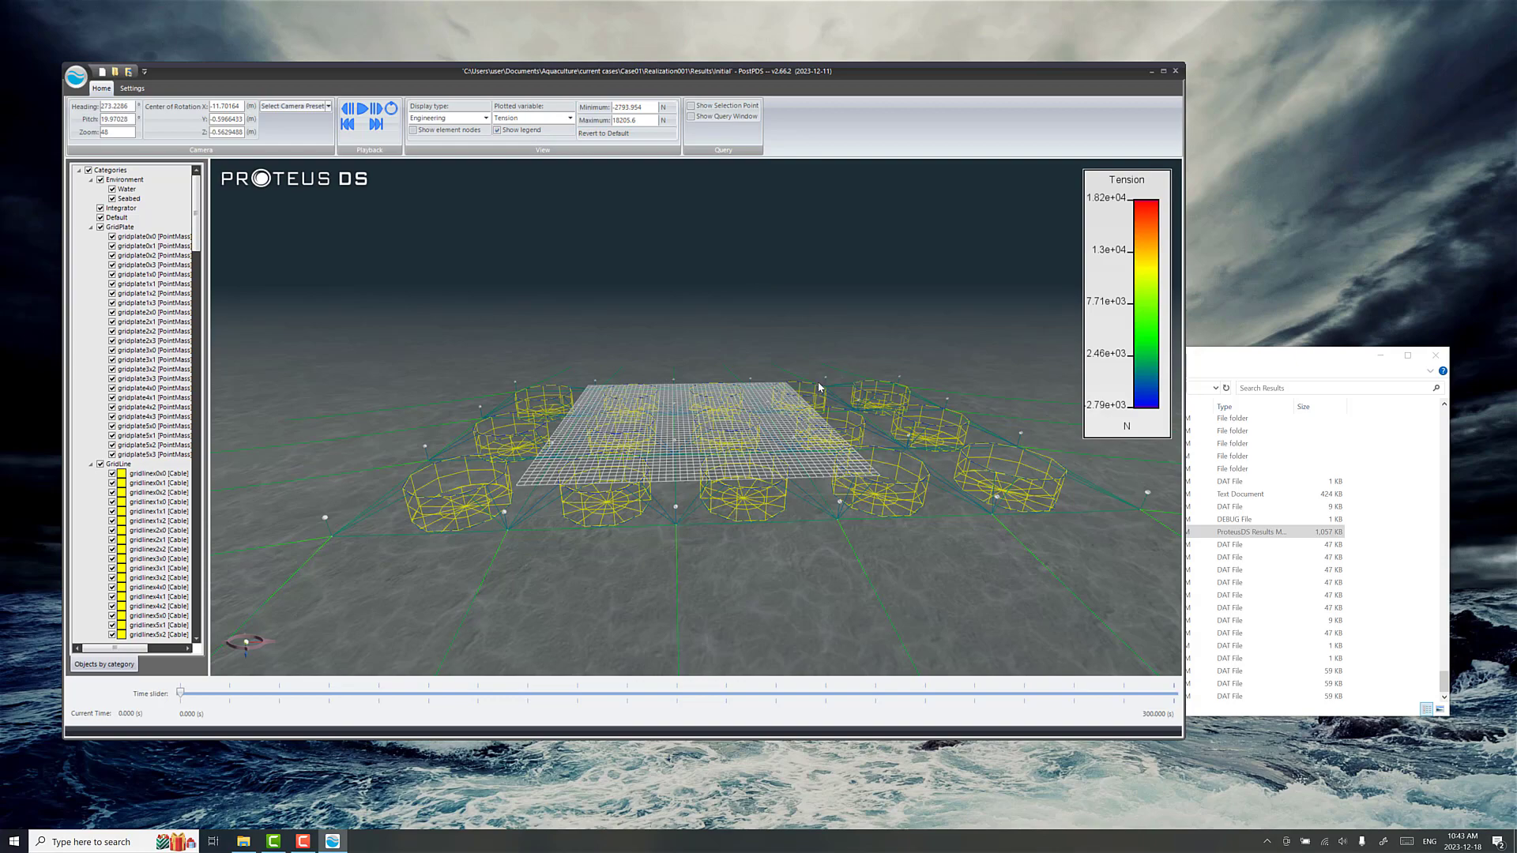
Advance the simulation to 285 s and examine the tension colours along the mooring lines on each side of the grid
{"action": "left_click_drag", "start_coordinate": [846, 447], "coordinate": [338, 332]}
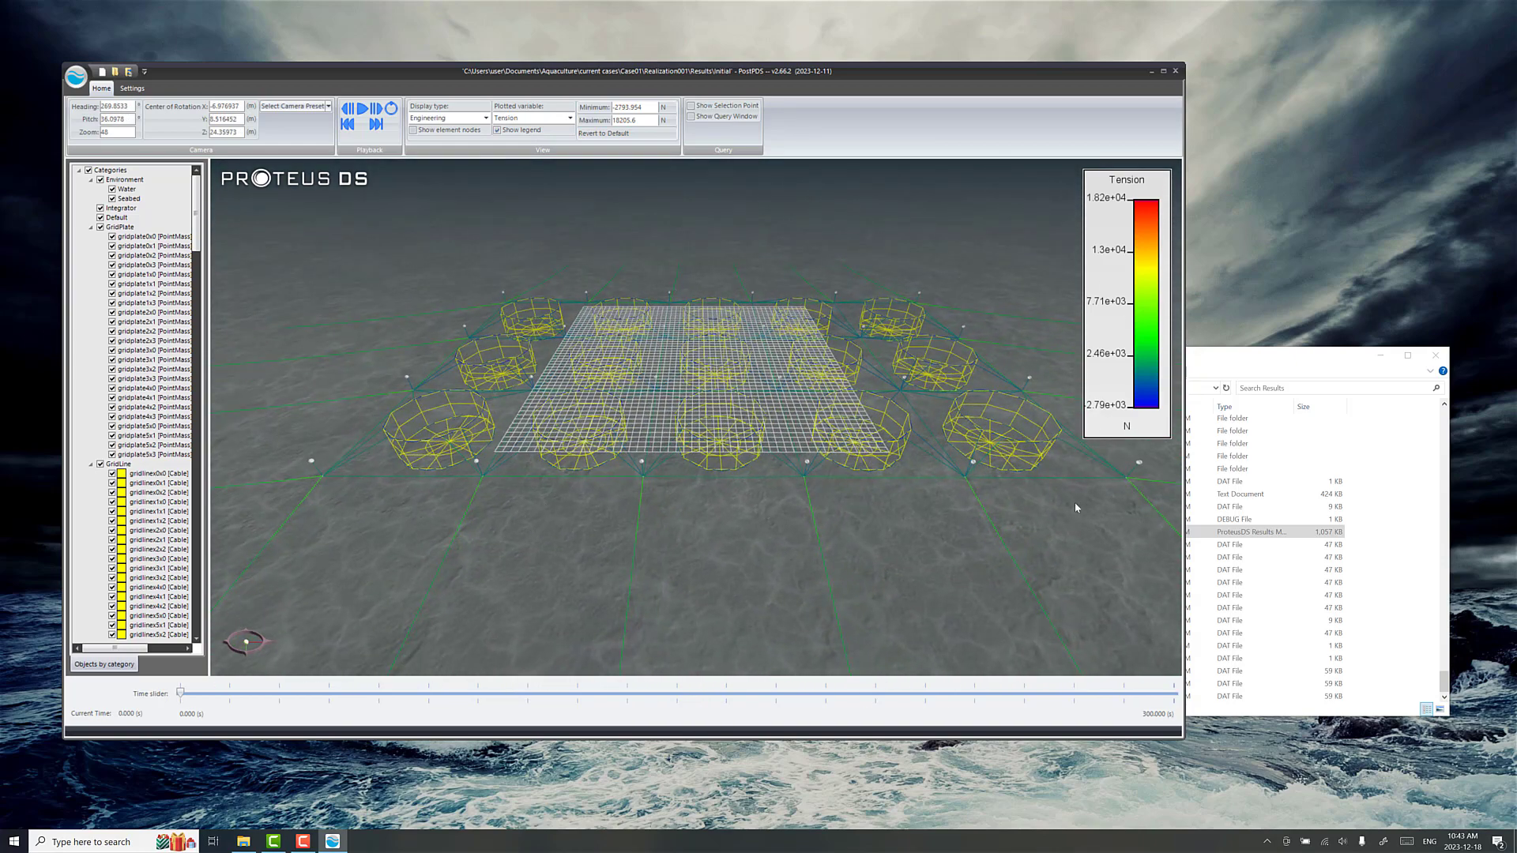
{"action": "left_click_drag", "start_coordinate": [722, 409], "coordinate": [782, 431]}
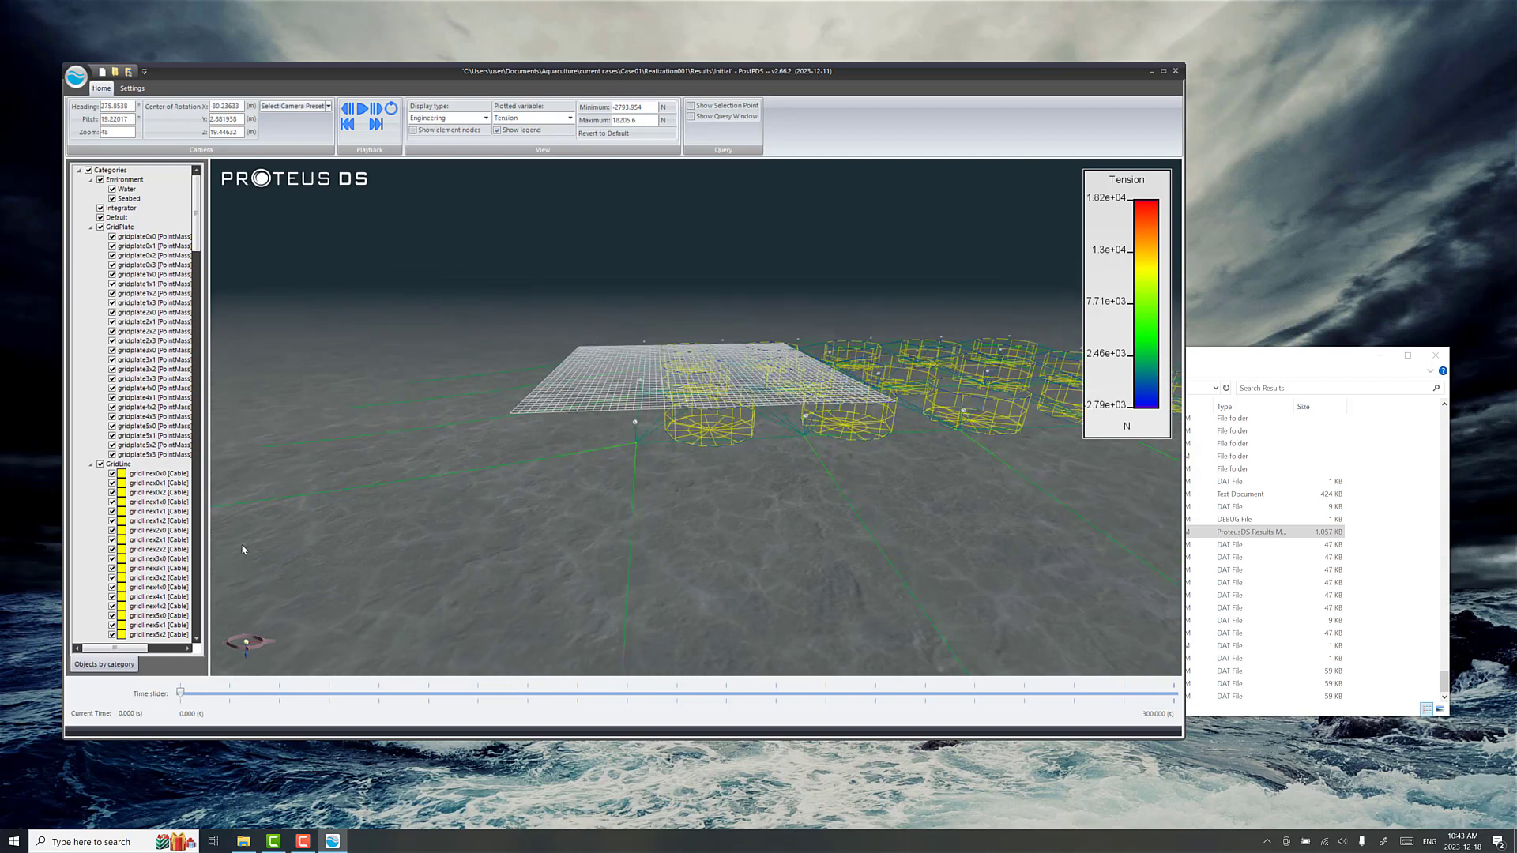
{"action": "left_click_drag", "start_coordinate": [180, 693], "coordinate": [1123, 693]}
{"action": "left_click_drag", "start_coordinate": [712, 468], "coordinate": [527, 429]}
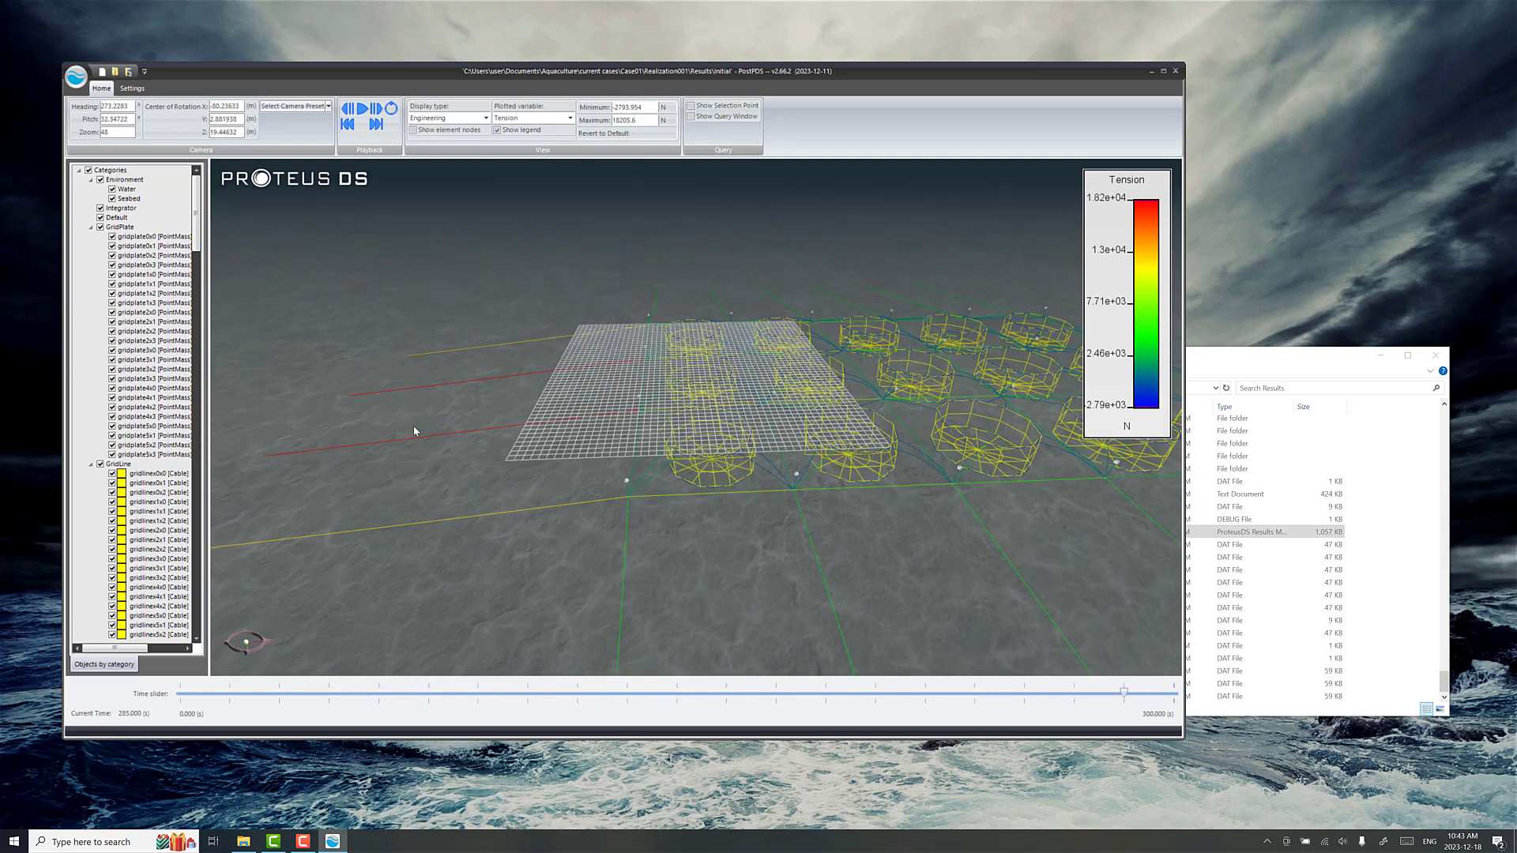
{"action": "left_click_drag", "start_coordinate": [963, 420], "coordinate": [750, 497]}
{"action": "left_click_drag", "start_coordinate": [779, 555], "coordinate": [582, 496]}
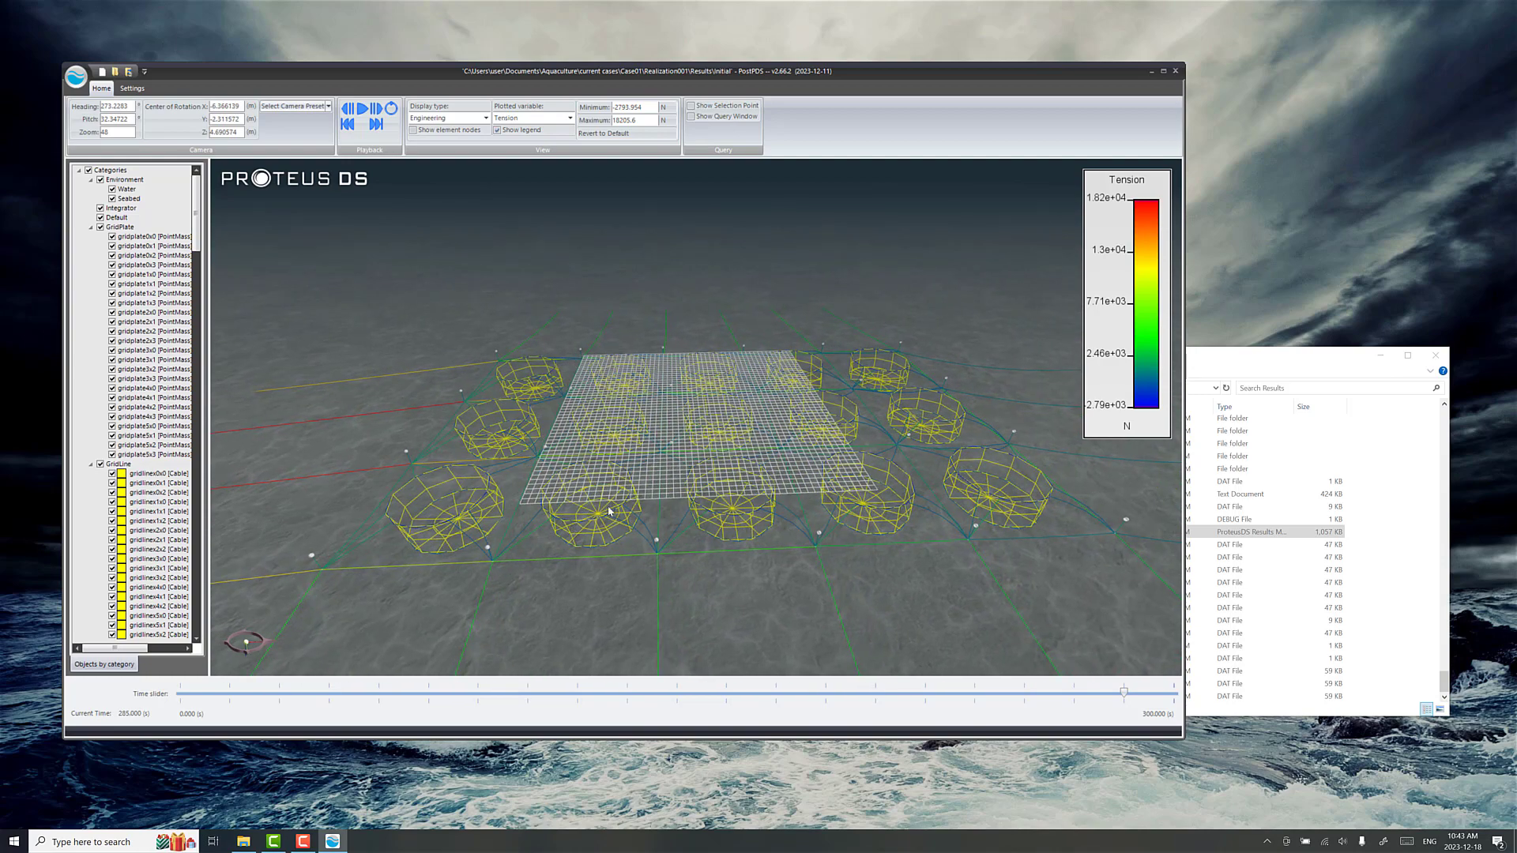
{"action": "left_click_drag", "start_coordinate": [541, 506], "coordinate": [572, 443]}
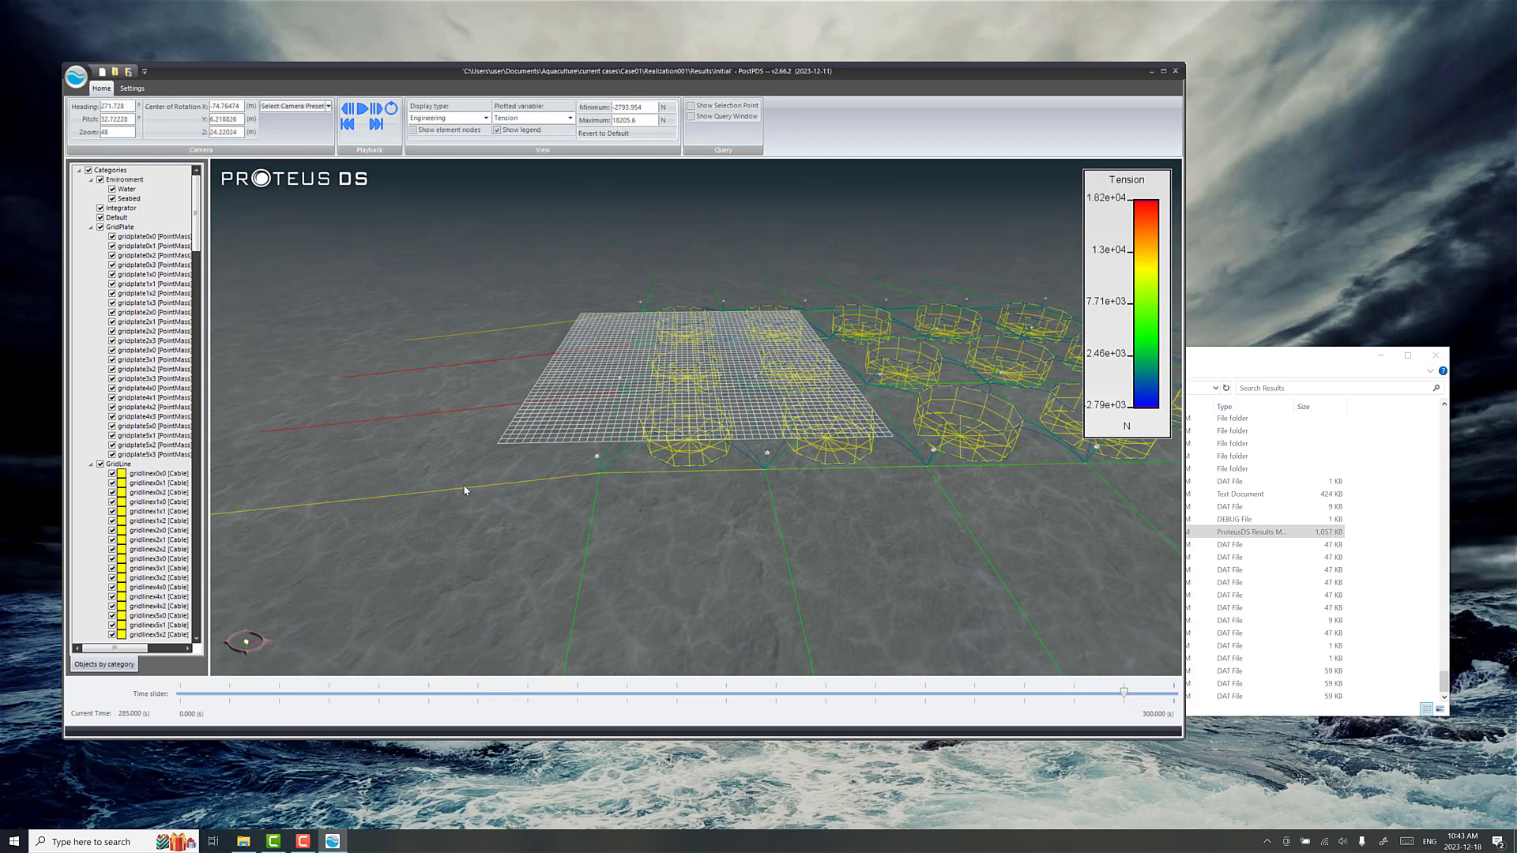
{"action": "left_click_drag", "start_coordinate": [720, 397], "coordinate": [420, 376]}
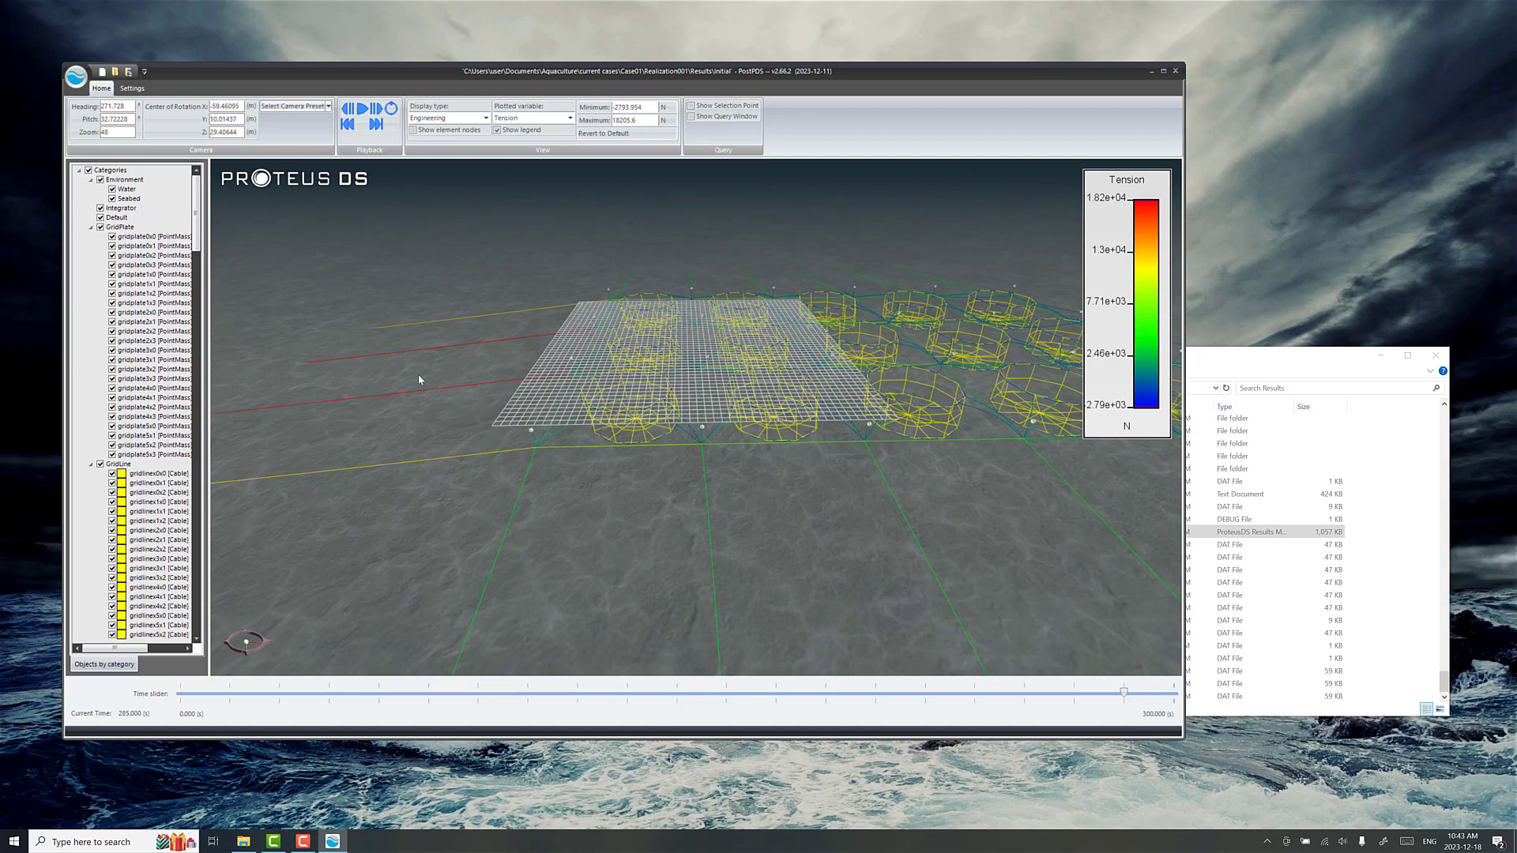
Collapse the GridPlate, GridLine and FloatCollar categories in the object tree and bring the MooringLine entries into view
{"action": "left_click", "coordinate": [91, 227]}
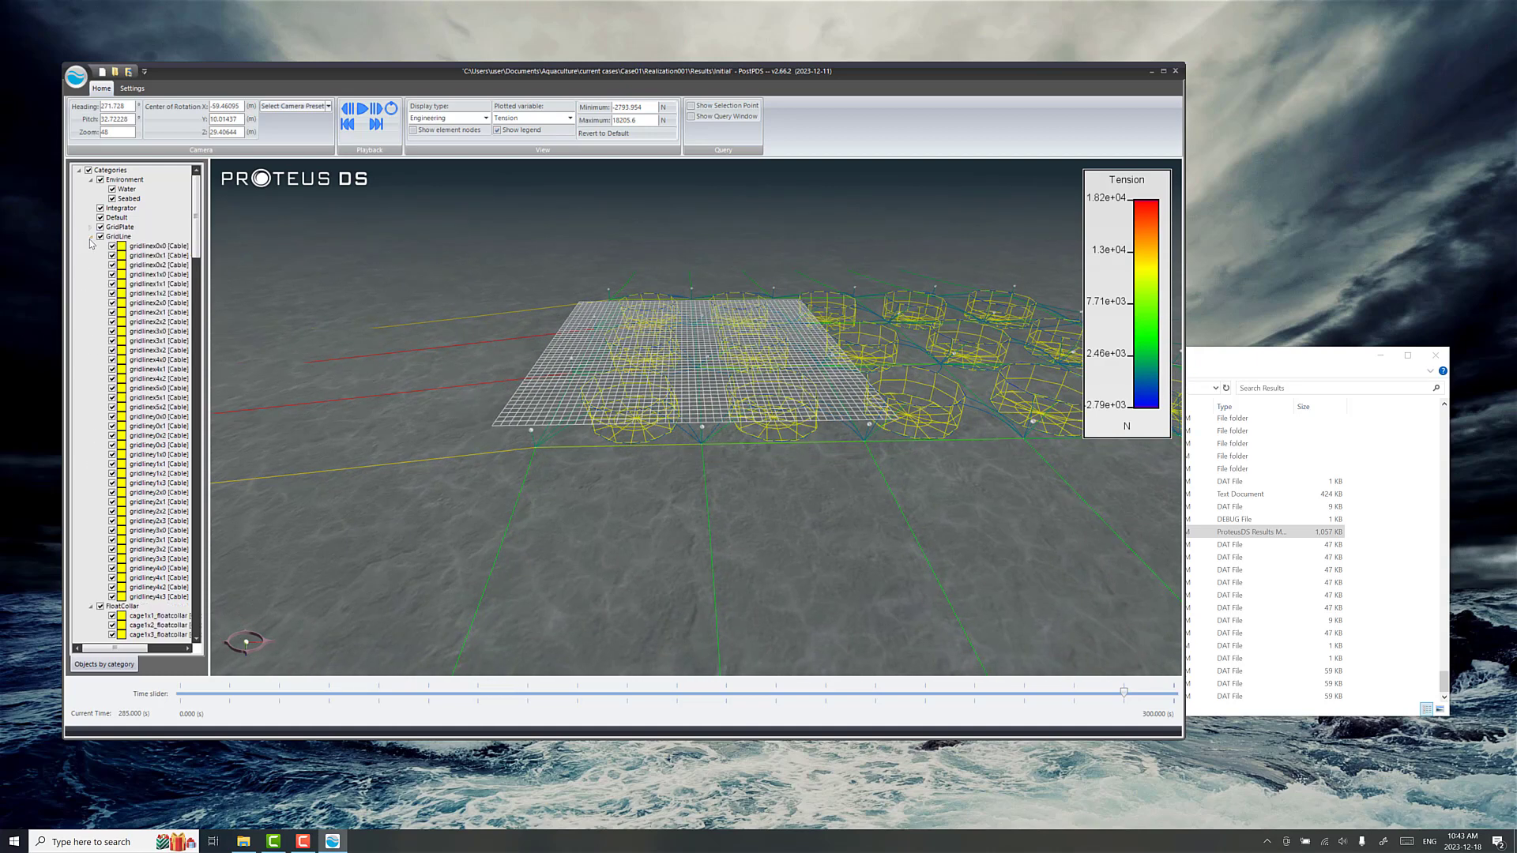
{"action": "left_click", "coordinate": [91, 237]}
{"action": "left_click", "coordinate": [91, 247]}
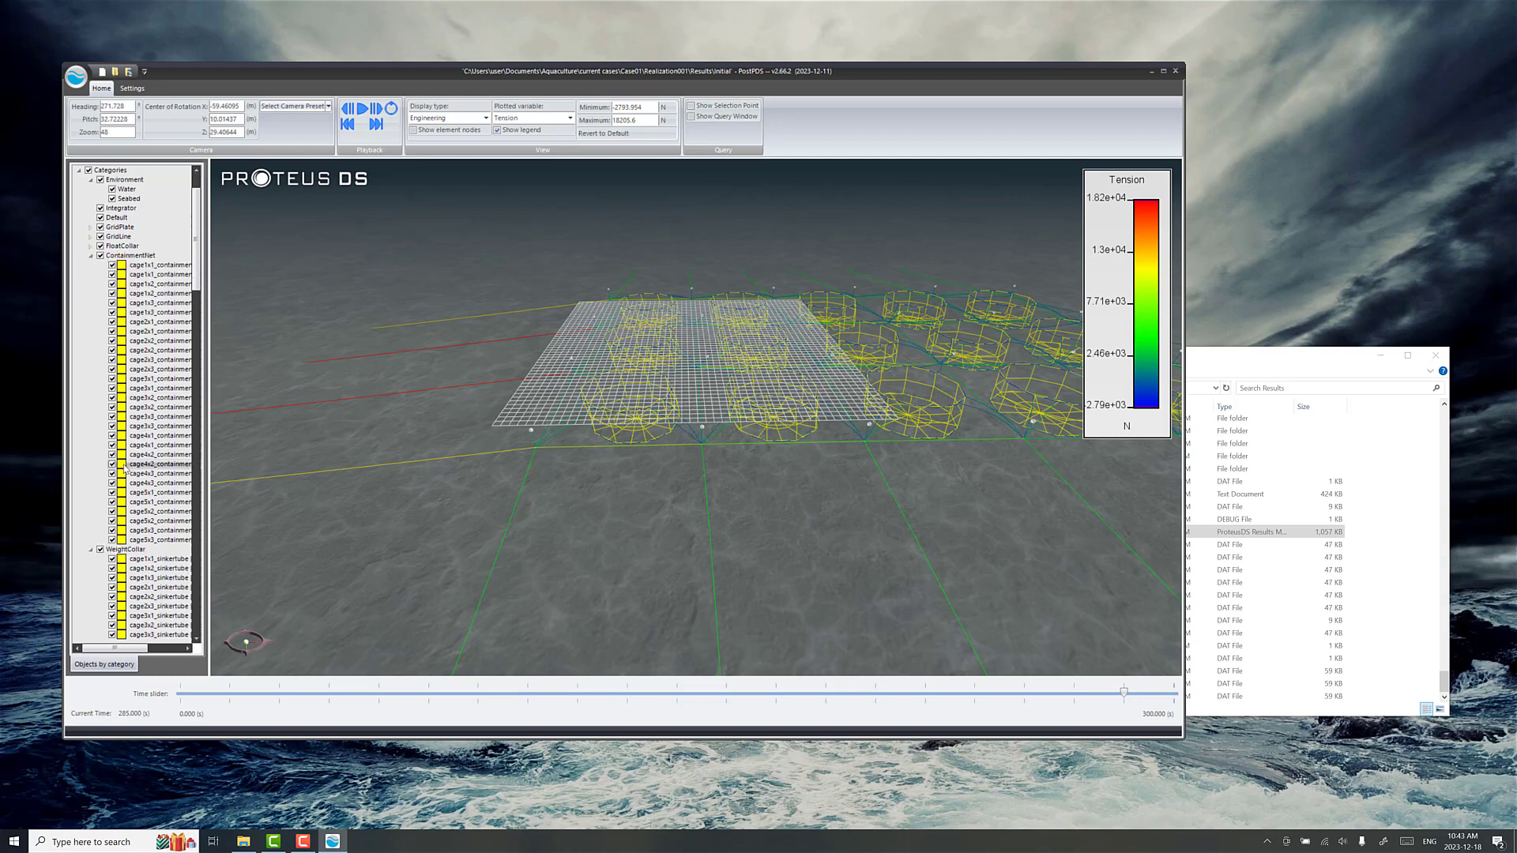
{"action": "scroll", "coordinate": [135, 374], "scroll_direction": "down", "scroll_amount": 12}
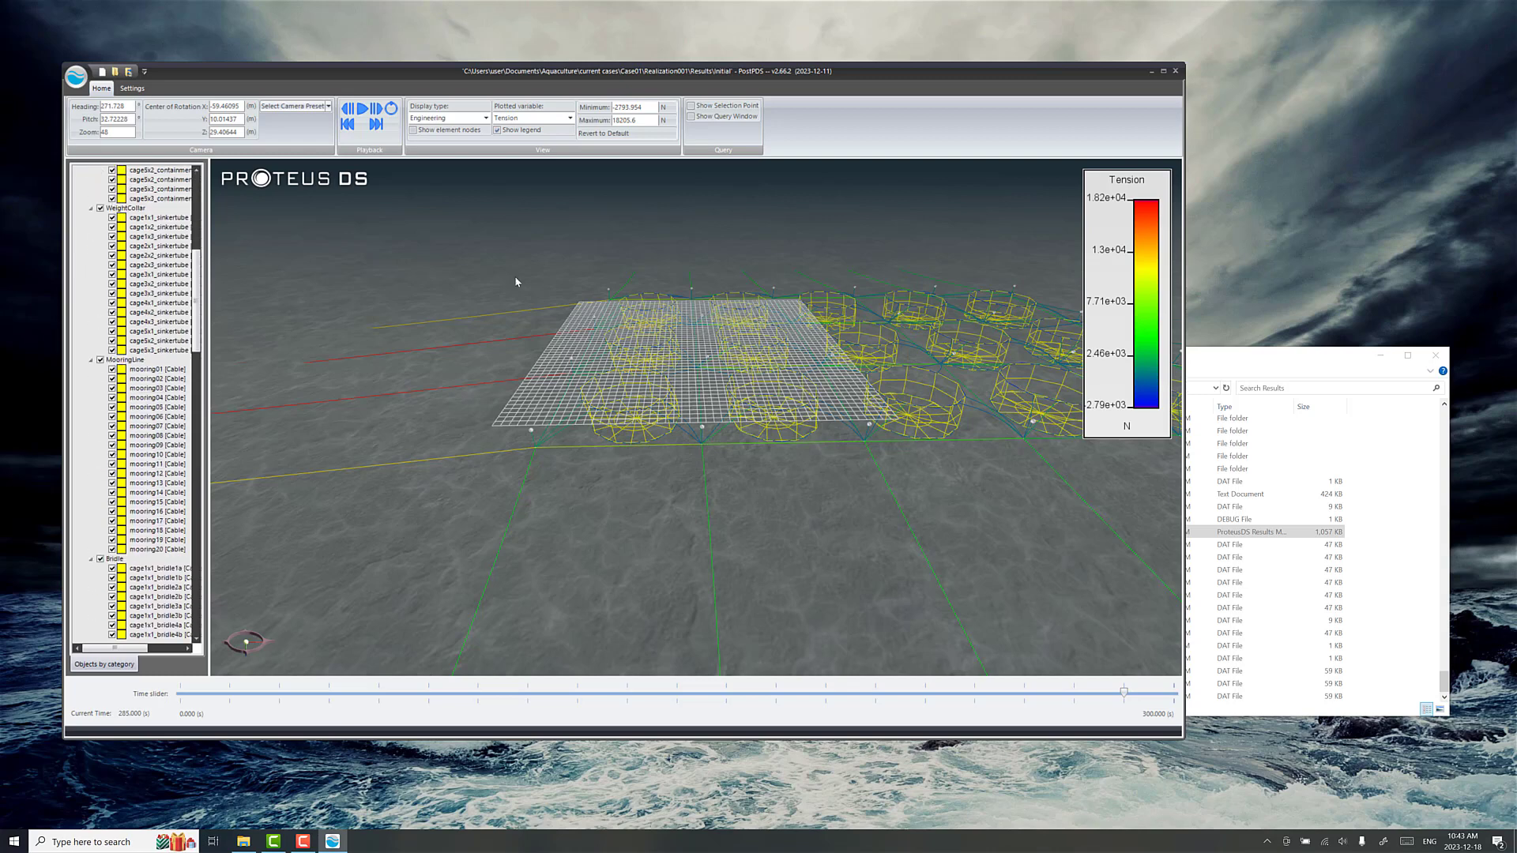
Identify the highly loaded mooring lines by briefly hiding mooring18 and mooring19 and showing them again
{"action": "left_click", "coordinate": [112, 530]}
{"action": "left_click", "coordinate": [112, 540]}
{"action": "left_click", "coordinate": [112, 541]}
{"action": "left_click", "coordinate": [112, 531]}
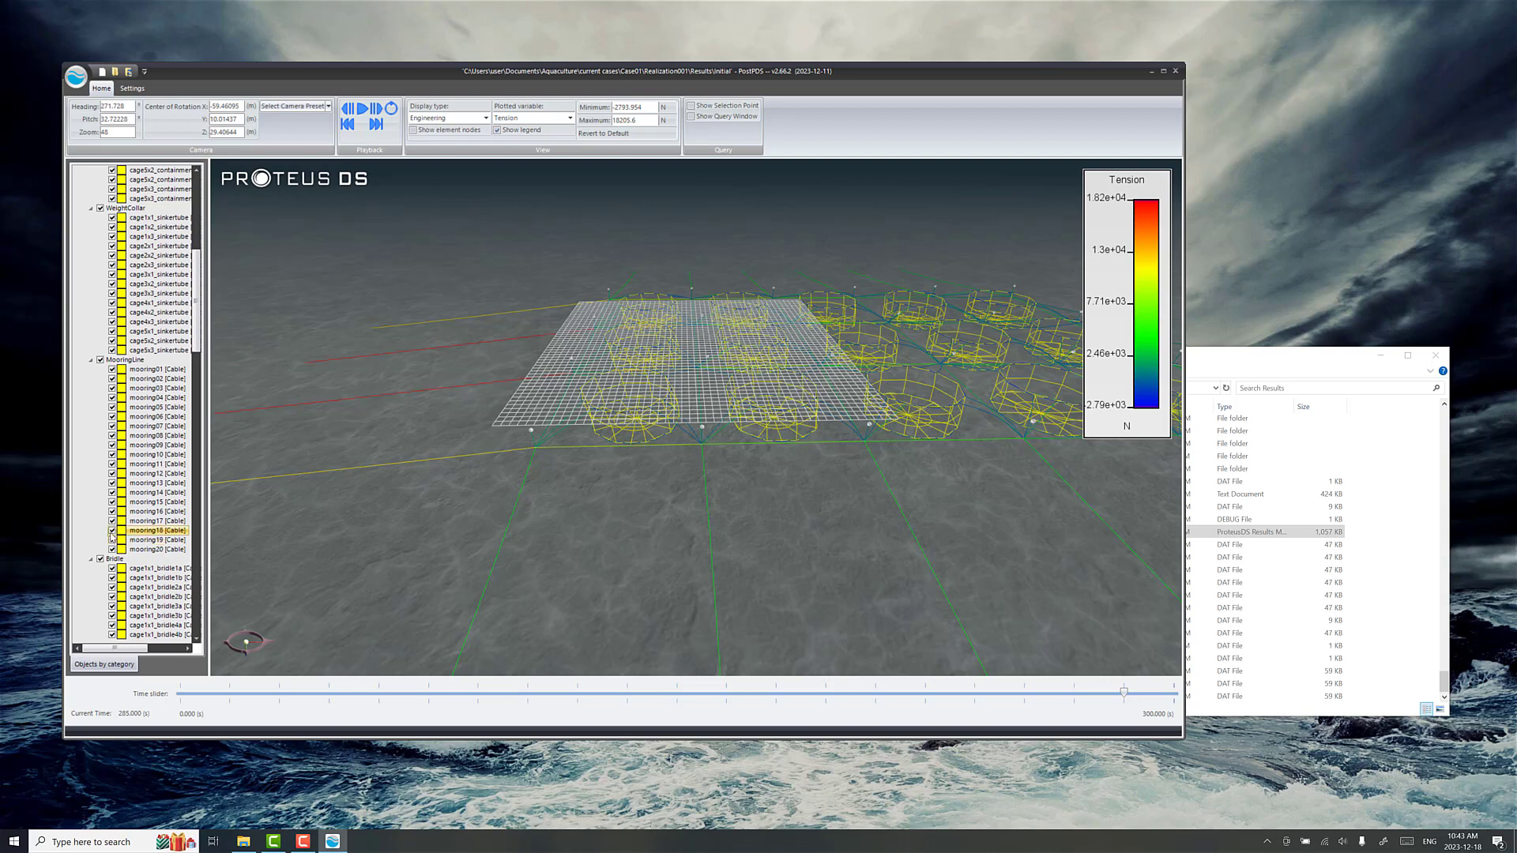
Plot Tension vs Time at cable end 1 for the mooring lines including mooring18, filtering the object list by MooringLine
{"action": "right_click", "coordinate": [163, 529]}
{"action": "mouse_move", "coordinate": [208, 661]}
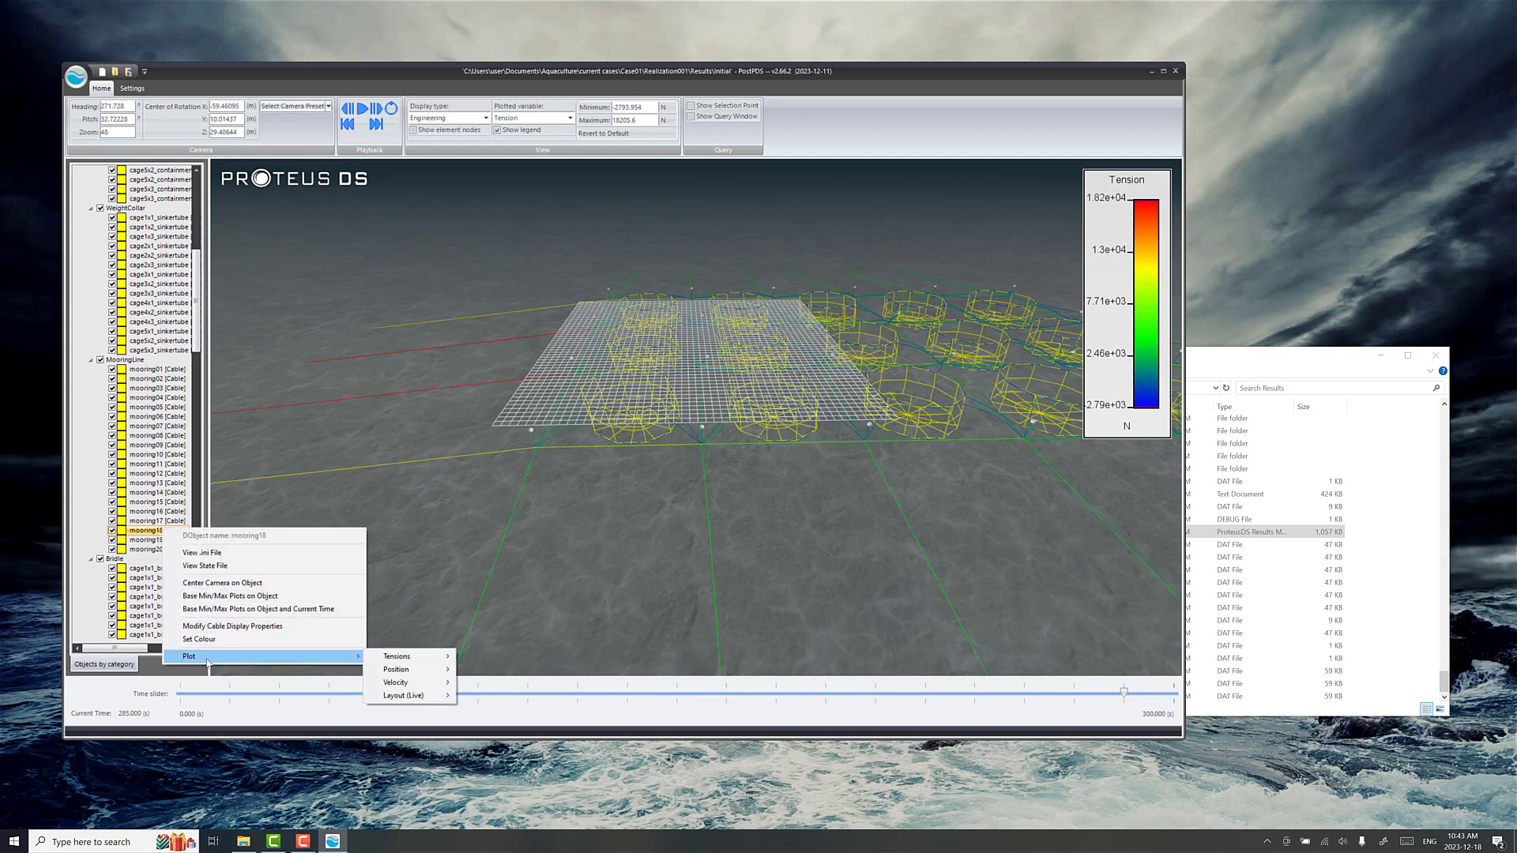
{"action": "mouse_move", "coordinate": [403, 657]}
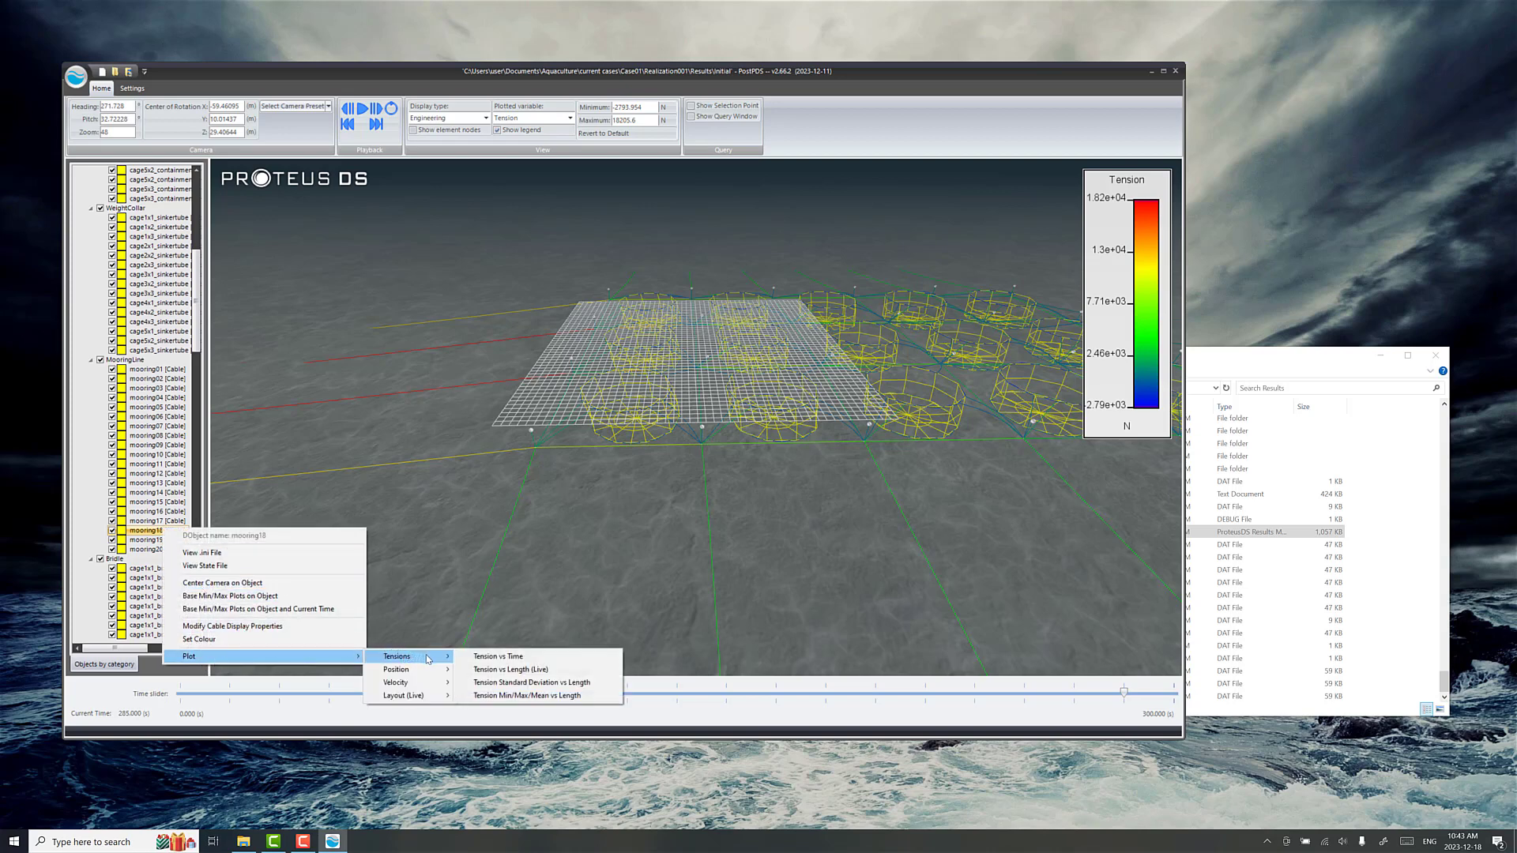
{"action": "left_click", "coordinate": [498, 656]}
{"action": "left_click", "coordinate": [625, 326]}
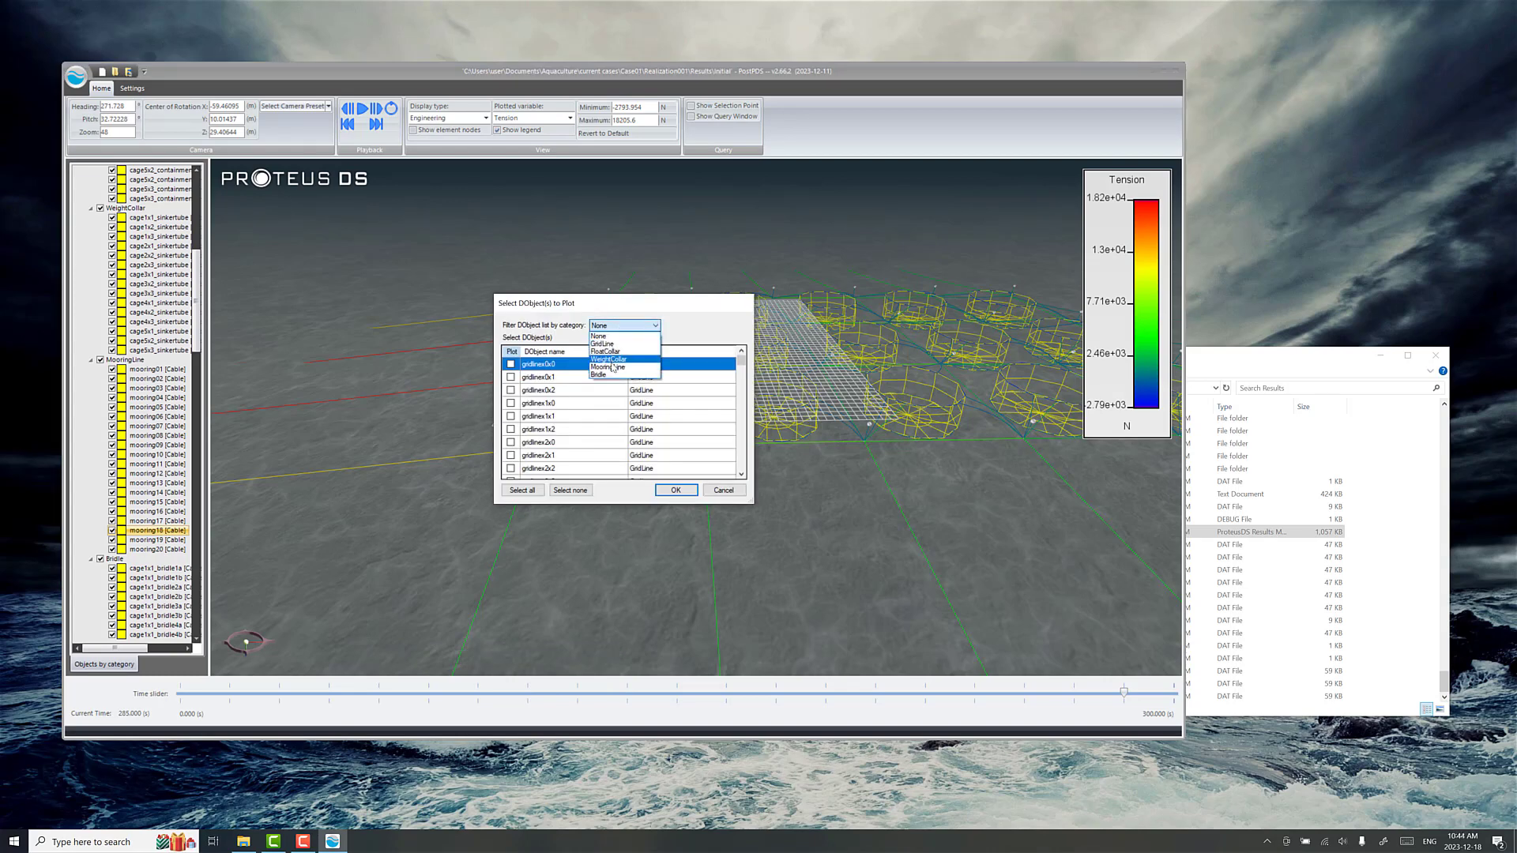
{"action": "left_click", "coordinate": [612, 368]}
{"action": "scroll", "coordinate": [609, 399], "scroll_direction": "down", "scroll_amount": 4}
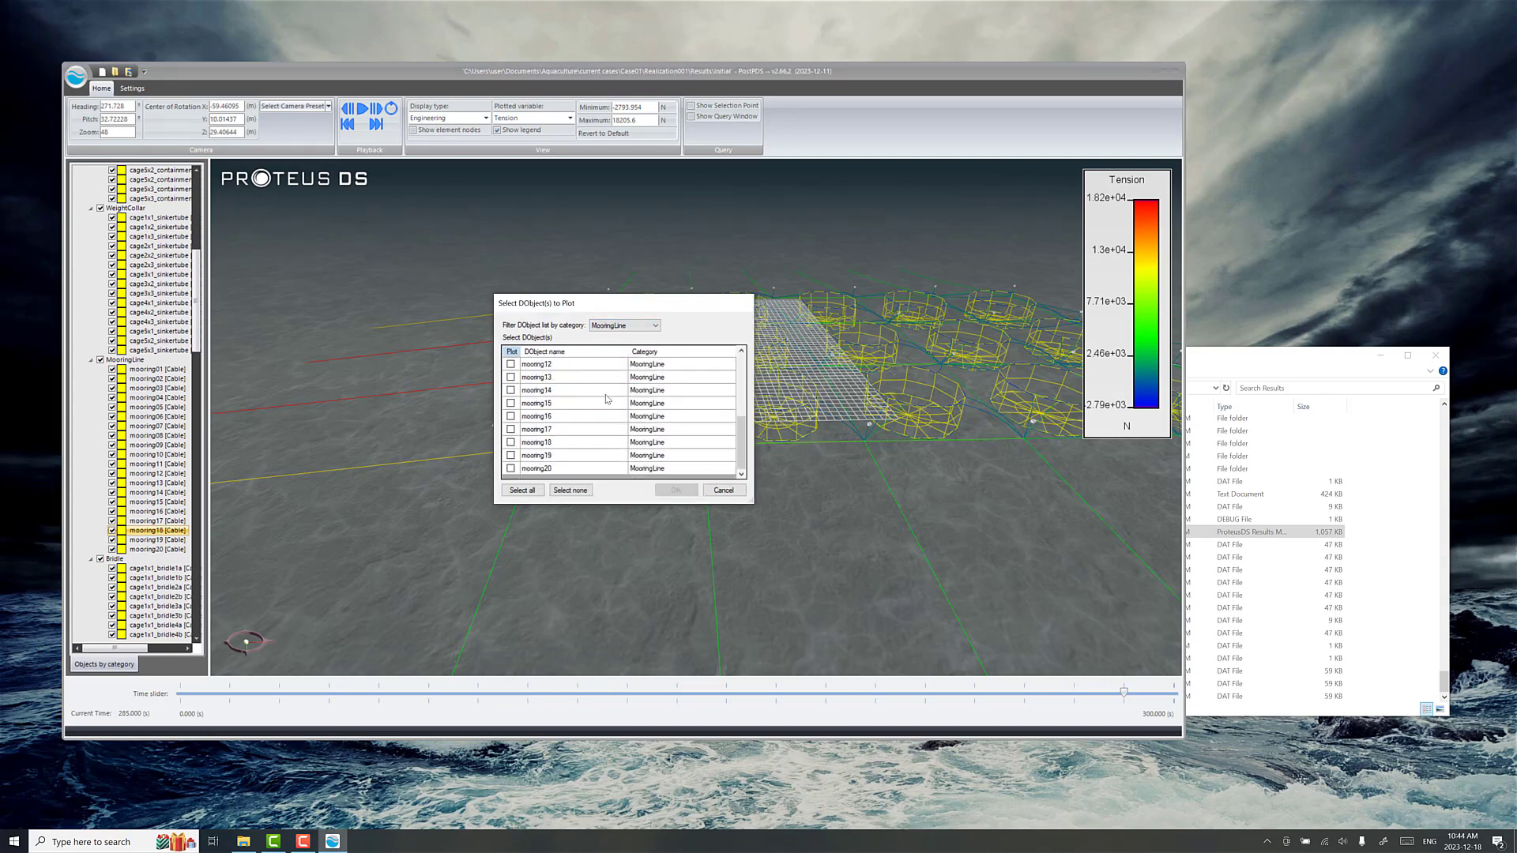
{"action": "left_click", "coordinate": [511, 444]}
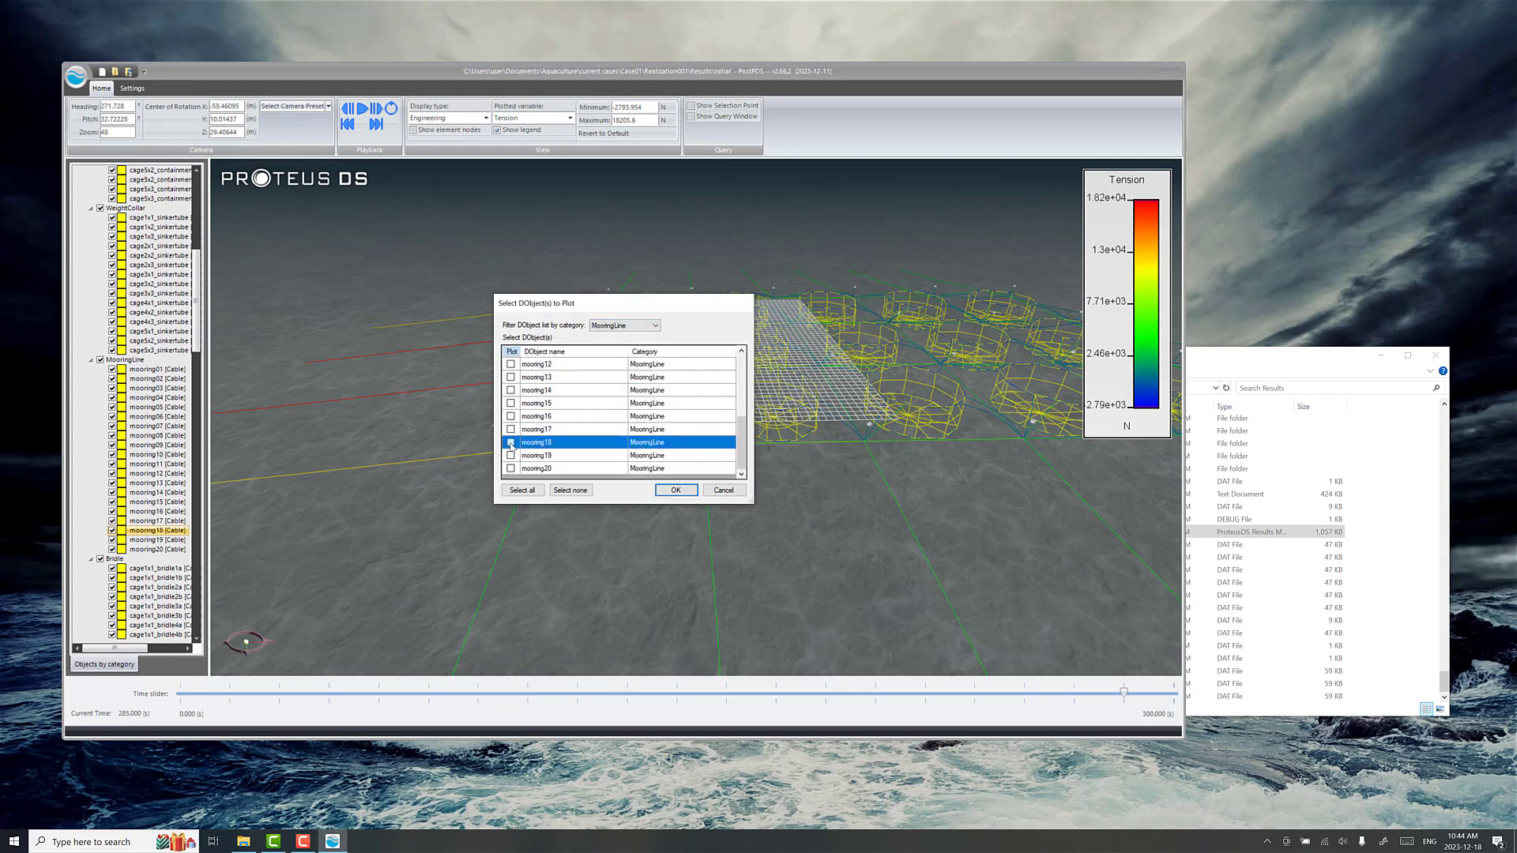
{"action": "left_click", "coordinate": [676, 490]}
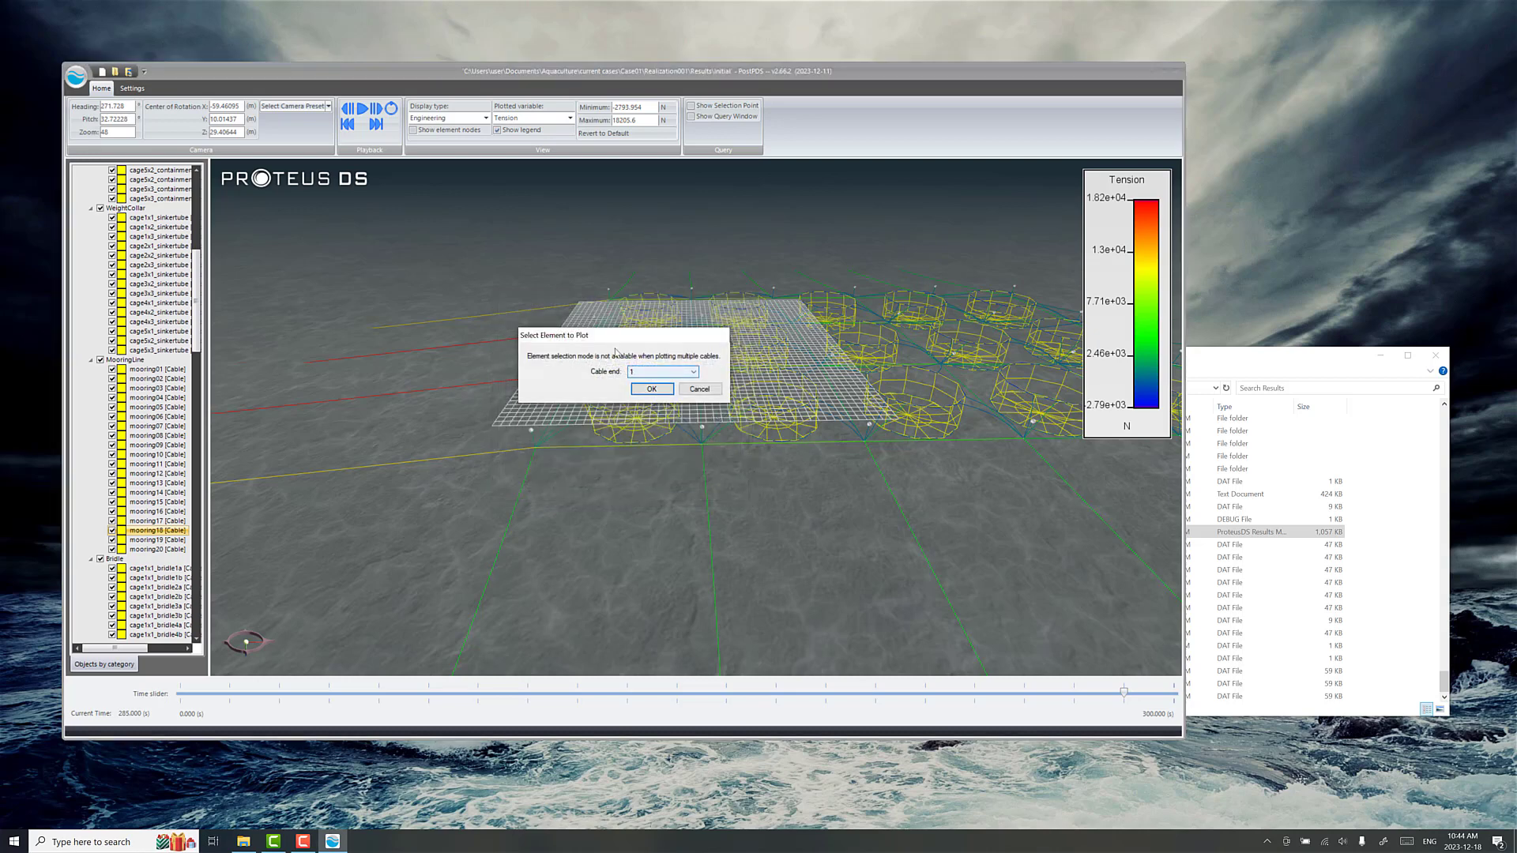
{"action": "left_click", "coordinate": [661, 390]}
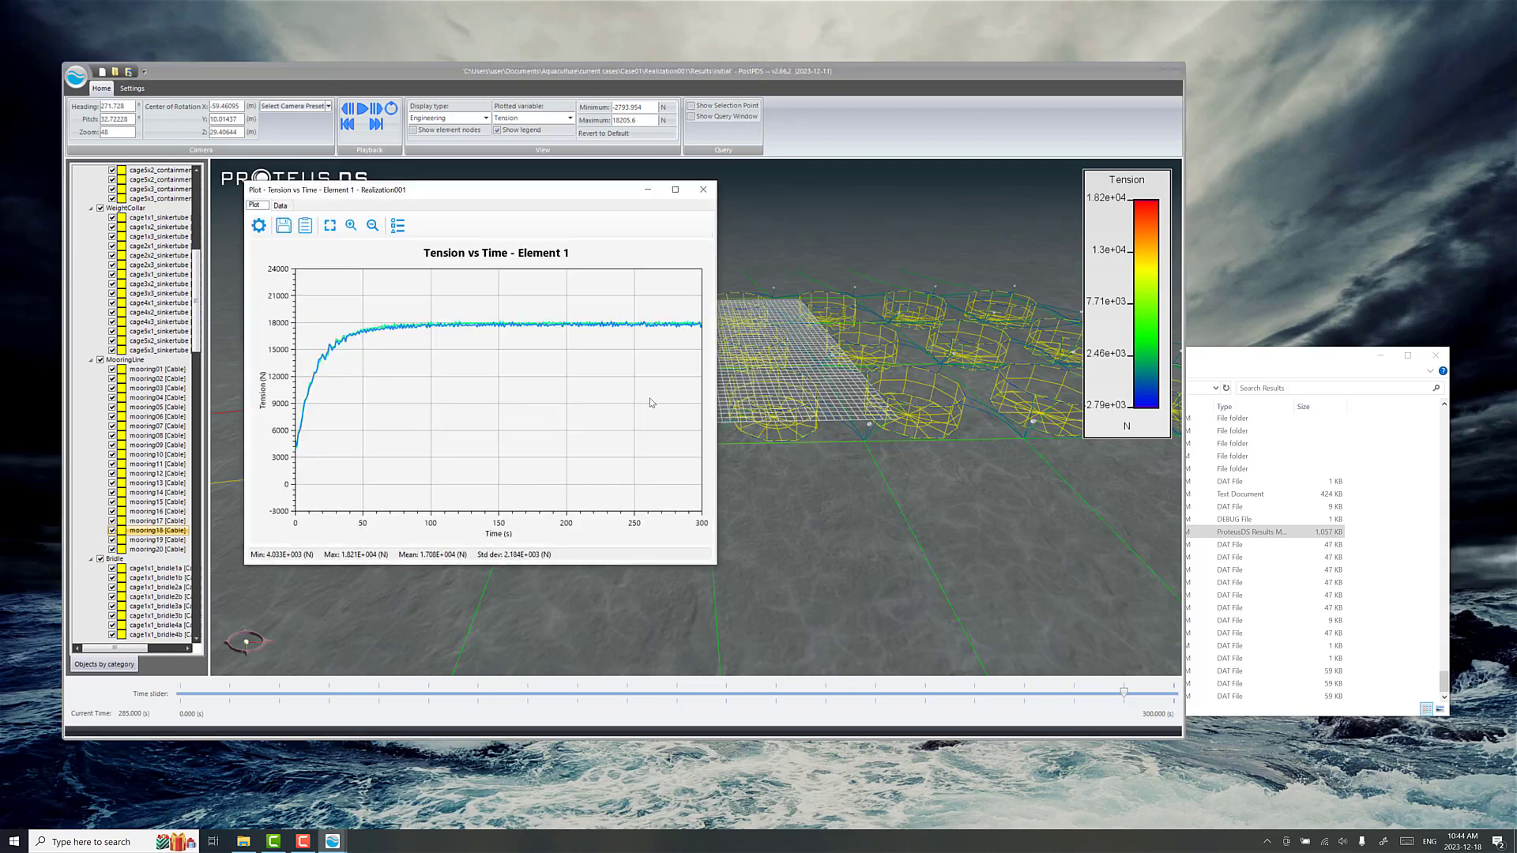
Enlarge the Tension vs Time plot, read the mooring tension along the curve, and close the plot
{"action": "left_click_drag", "start_coordinate": [710, 566], "coordinate": [1086, 715]}
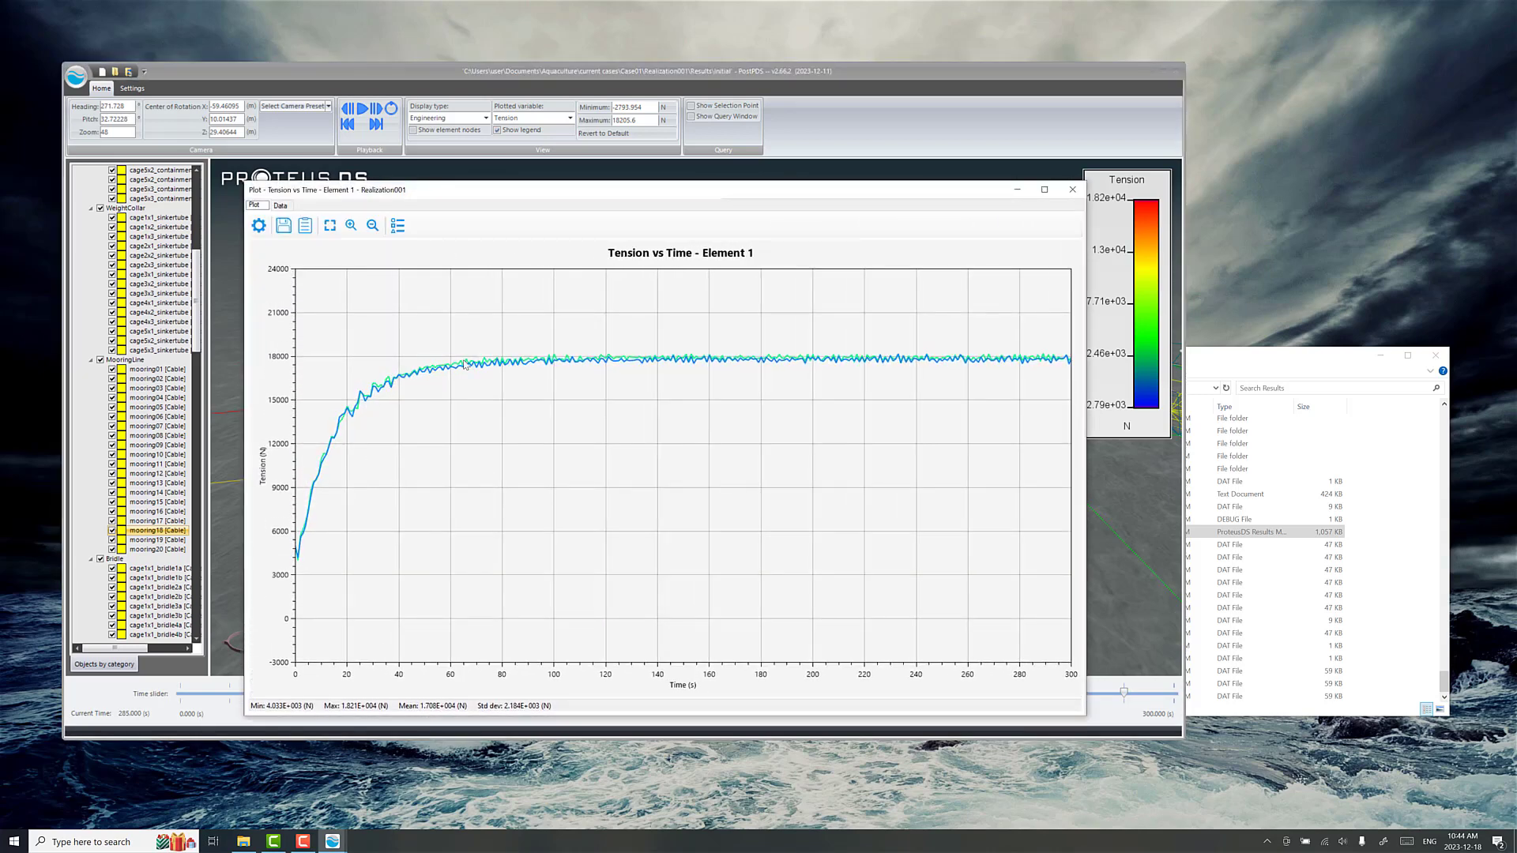
{"action": "left_click_drag", "start_coordinate": [469, 365], "coordinate": [505, 365]}
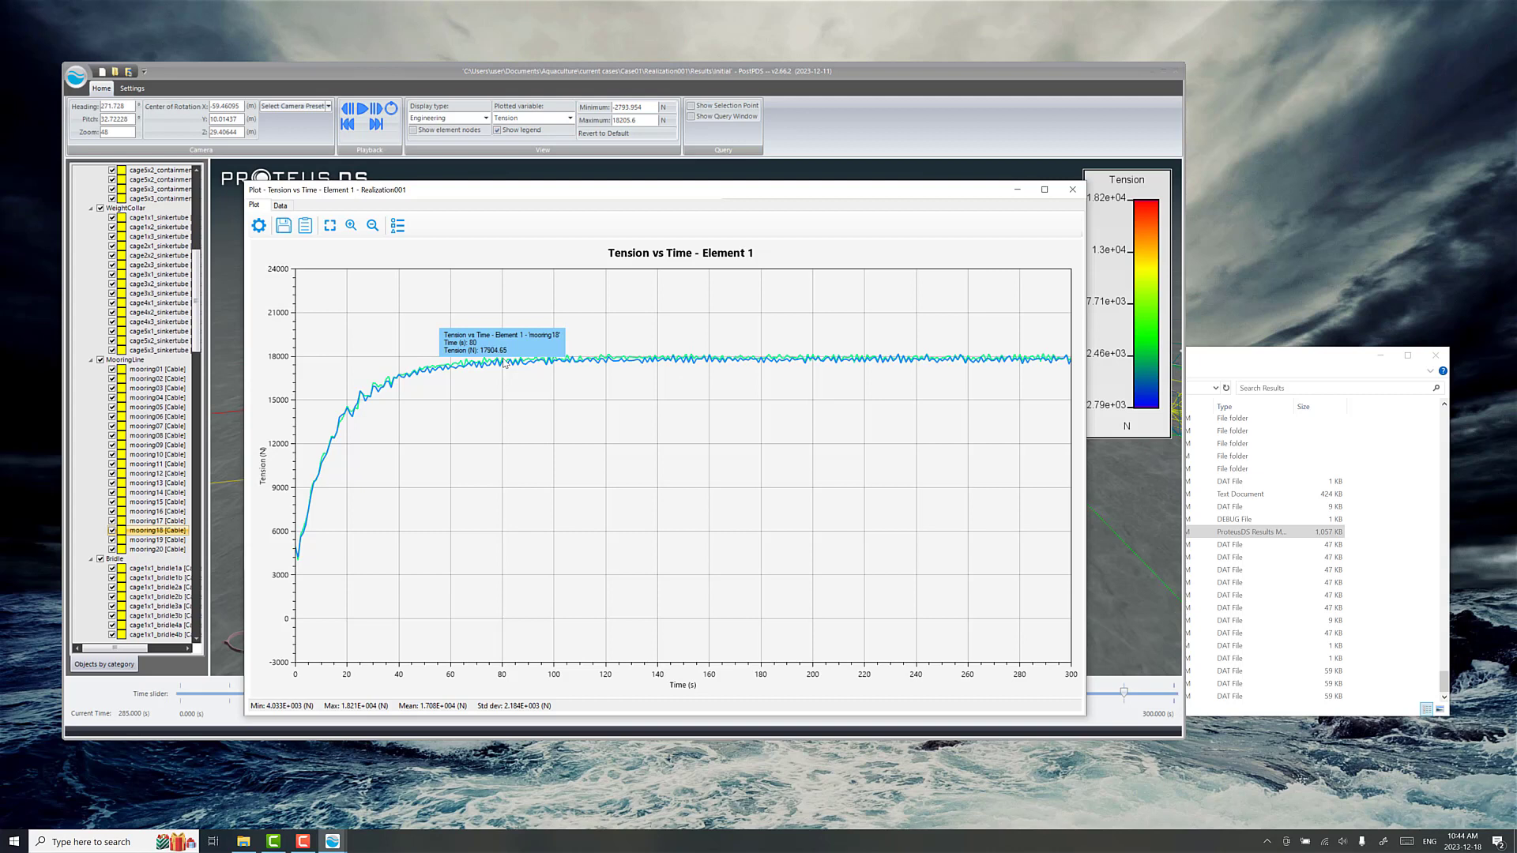
{"action": "left_click", "coordinate": [1071, 191]}
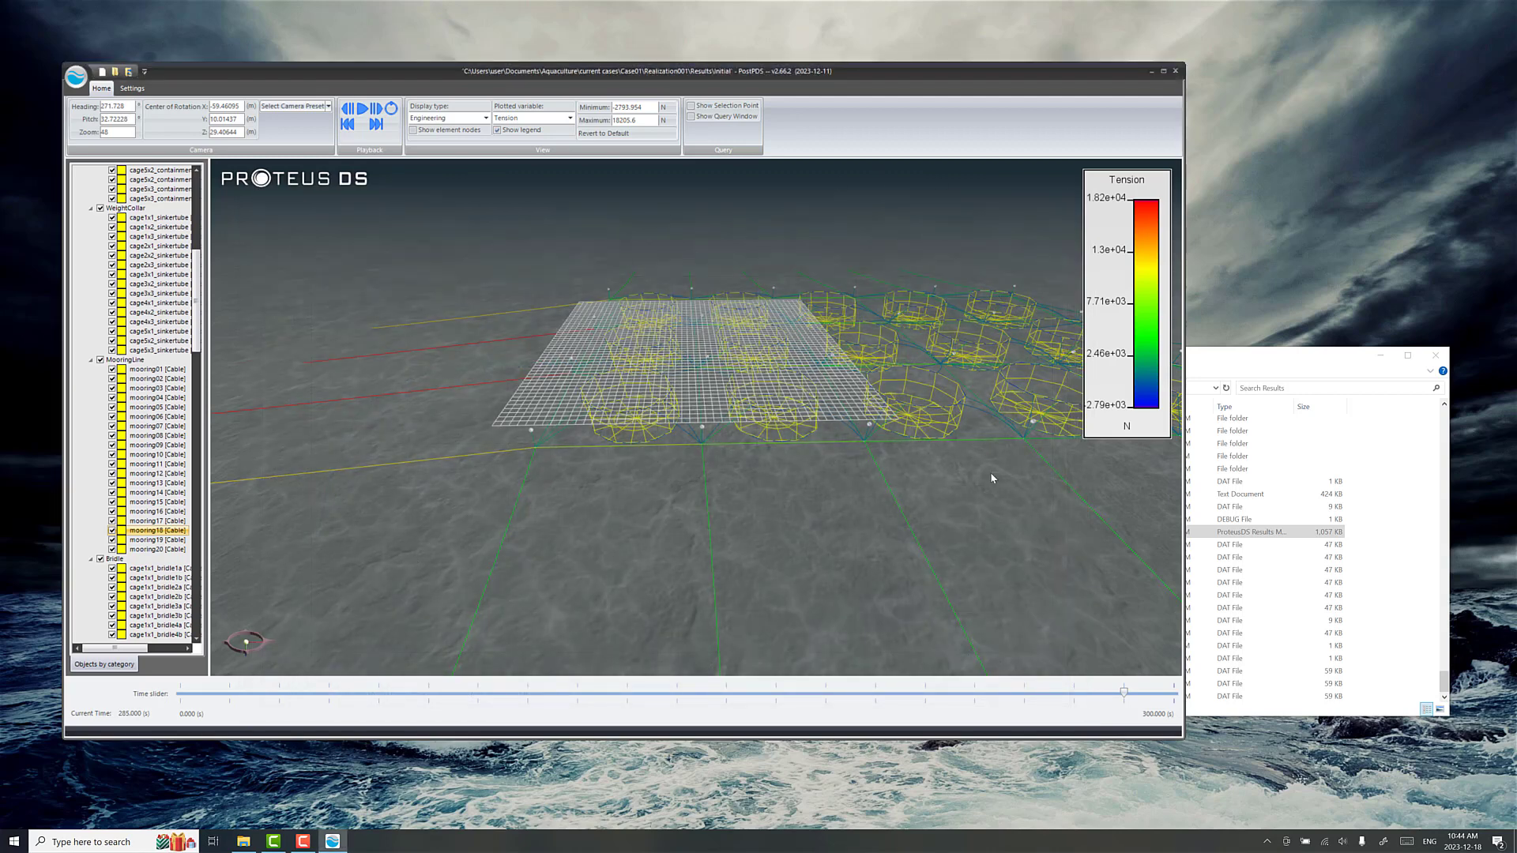
Close the results viewer after a last look at the cage grid and return to the Aquaculture folder in File Explorer
{"action": "left_click_drag", "start_coordinate": [919, 432], "coordinate": [781, 419]}
{"action": "scroll", "coordinate": [781, 419], "scroll_direction": "down", "scroll_amount": 3}
{"action": "left_click_drag", "start_coordinate": [683, 425], "coordinate": [585, 423]}
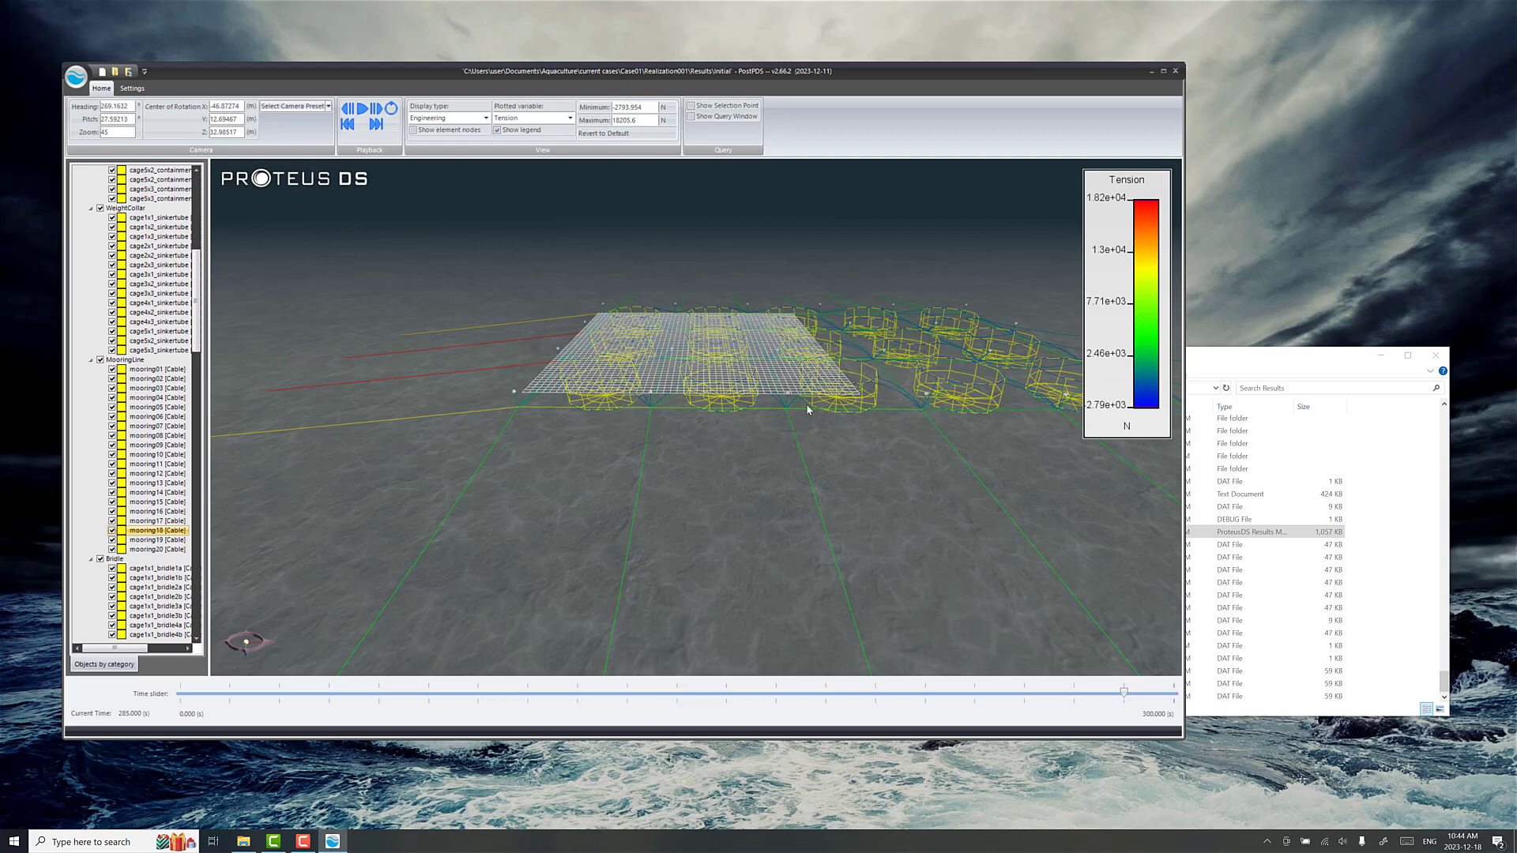
{"action": "left_click", "coordinate": [1175, 72]}
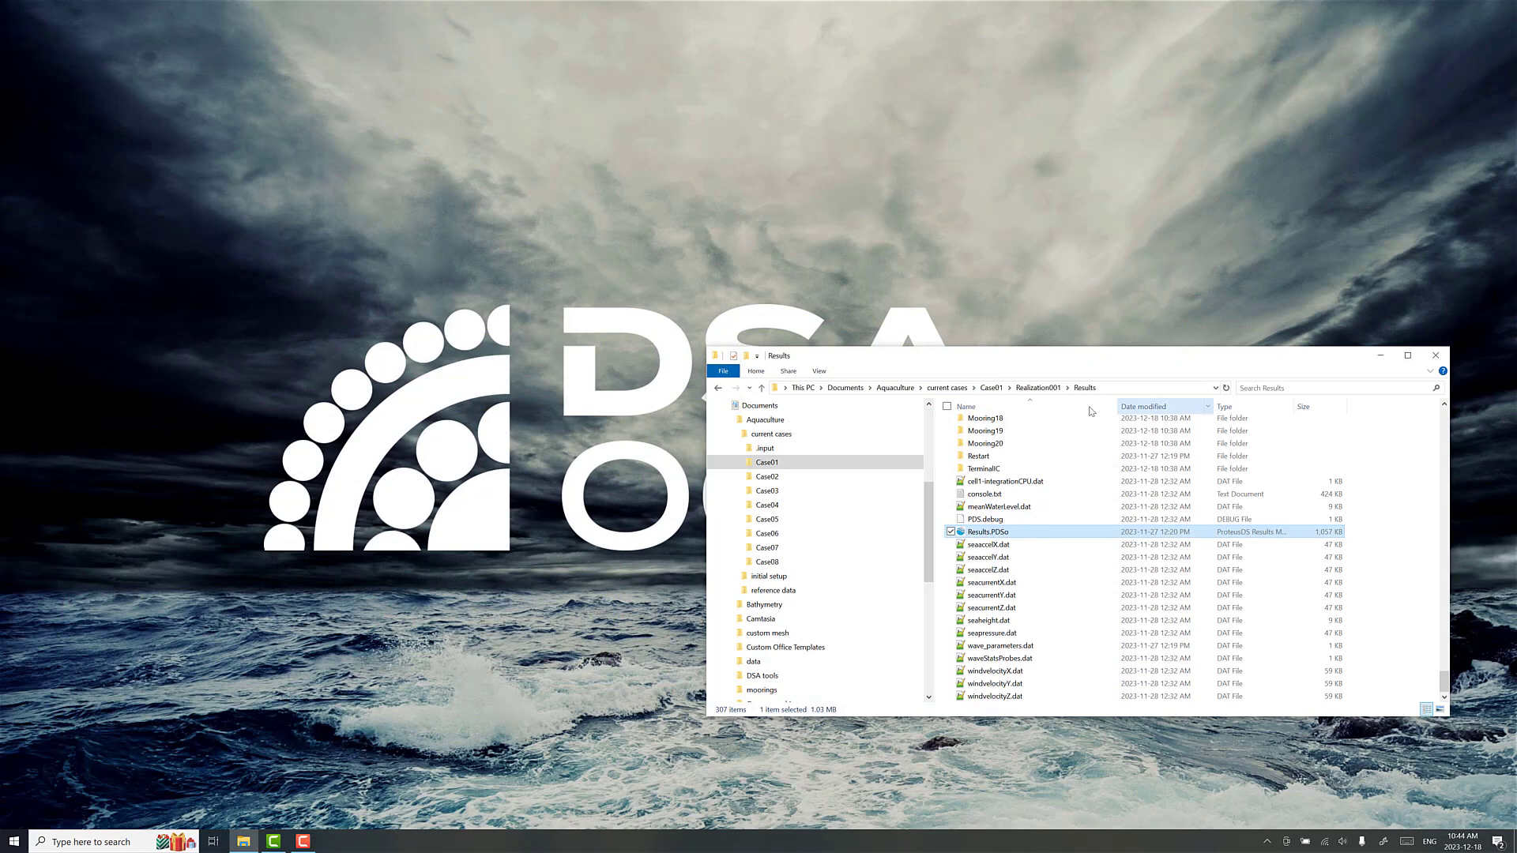
{"action": "left_click", "coordinate": [896, 388]}
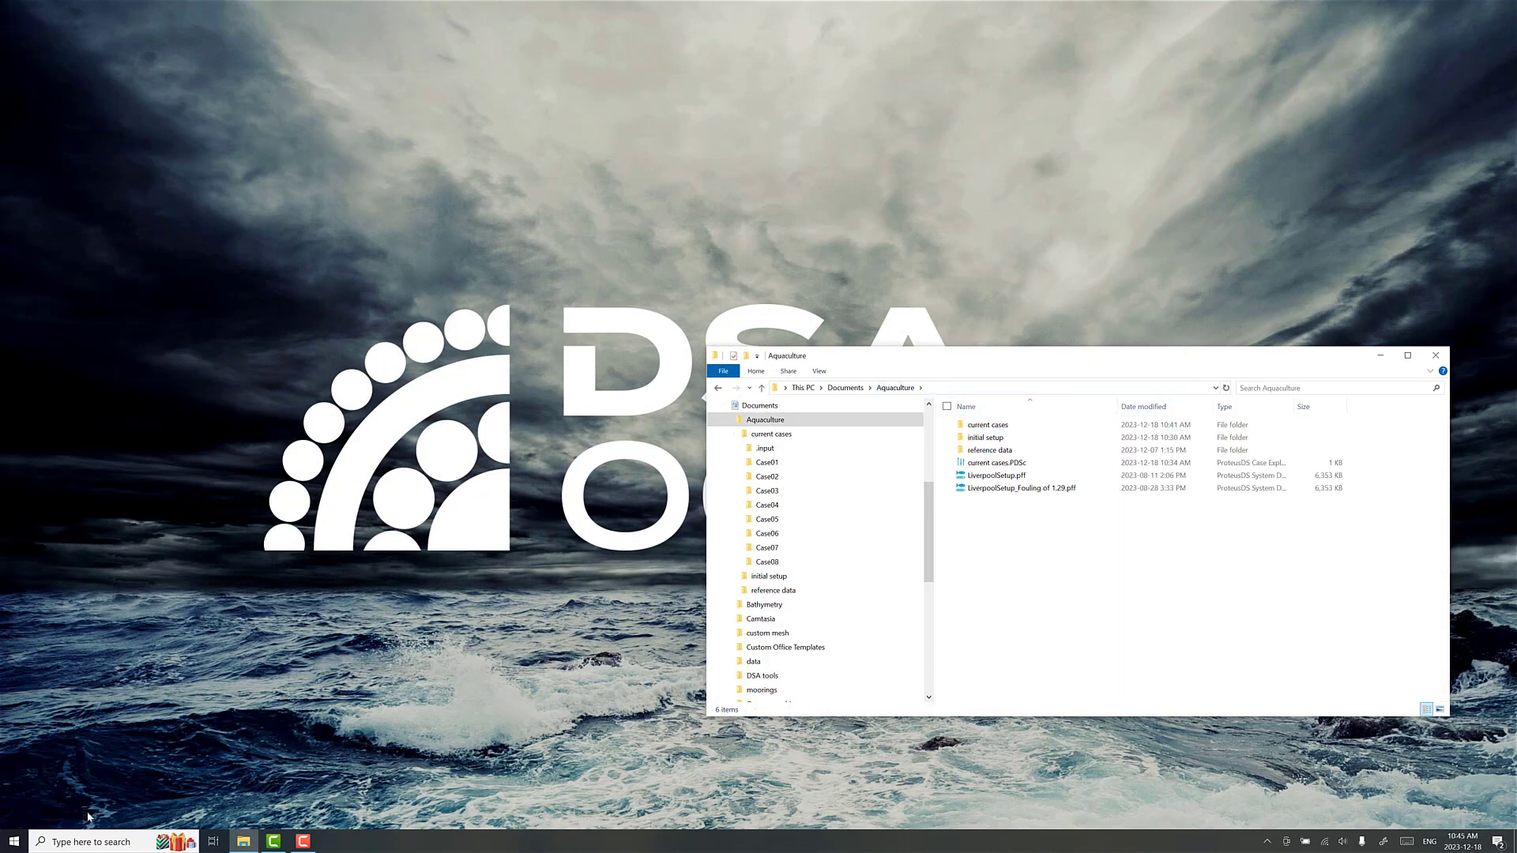
Launch ProteusDS Case Explorer and open the current cases.PDSc project from the Aquaculture folder
{"action": "left_click", "coordinate": [14, 841]}
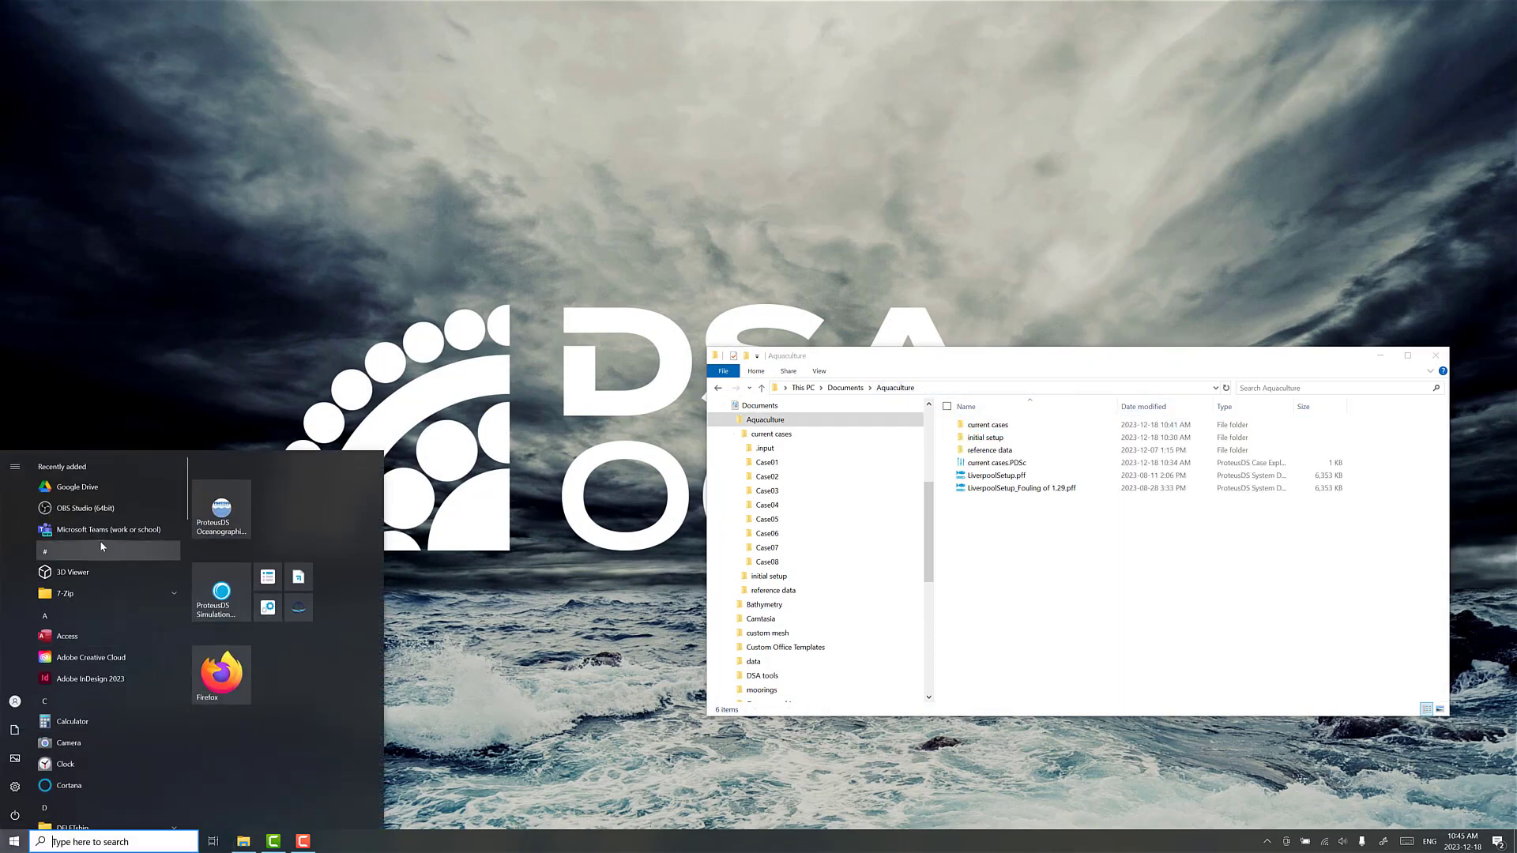
{"action": "type", "text": "case"}
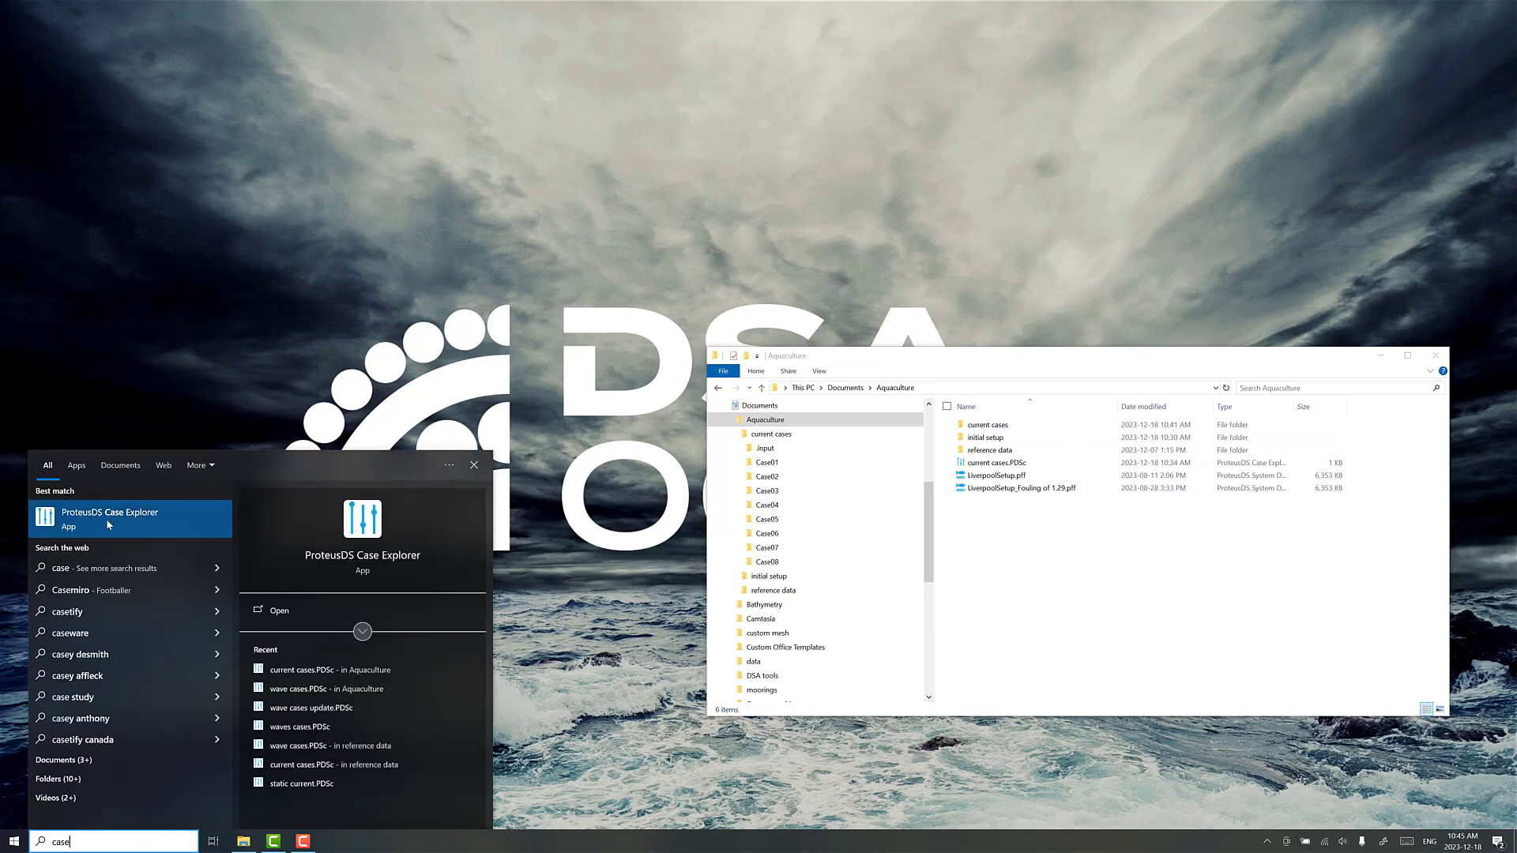
{"action": "left_click", "coordinate": [106, 518]}
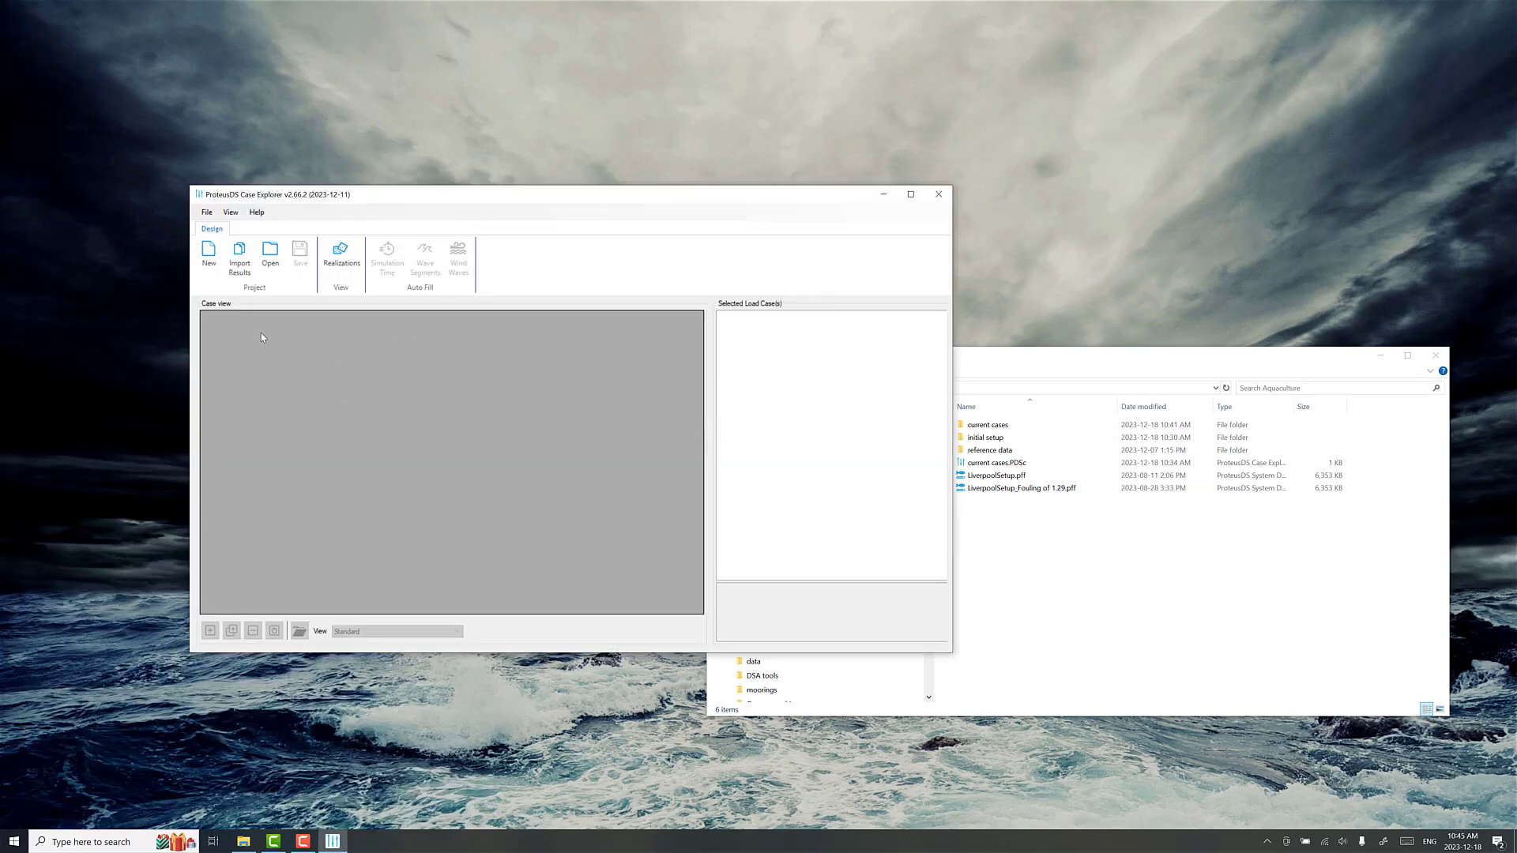
{"action": "left_click", "coordinate": [240, 259]}
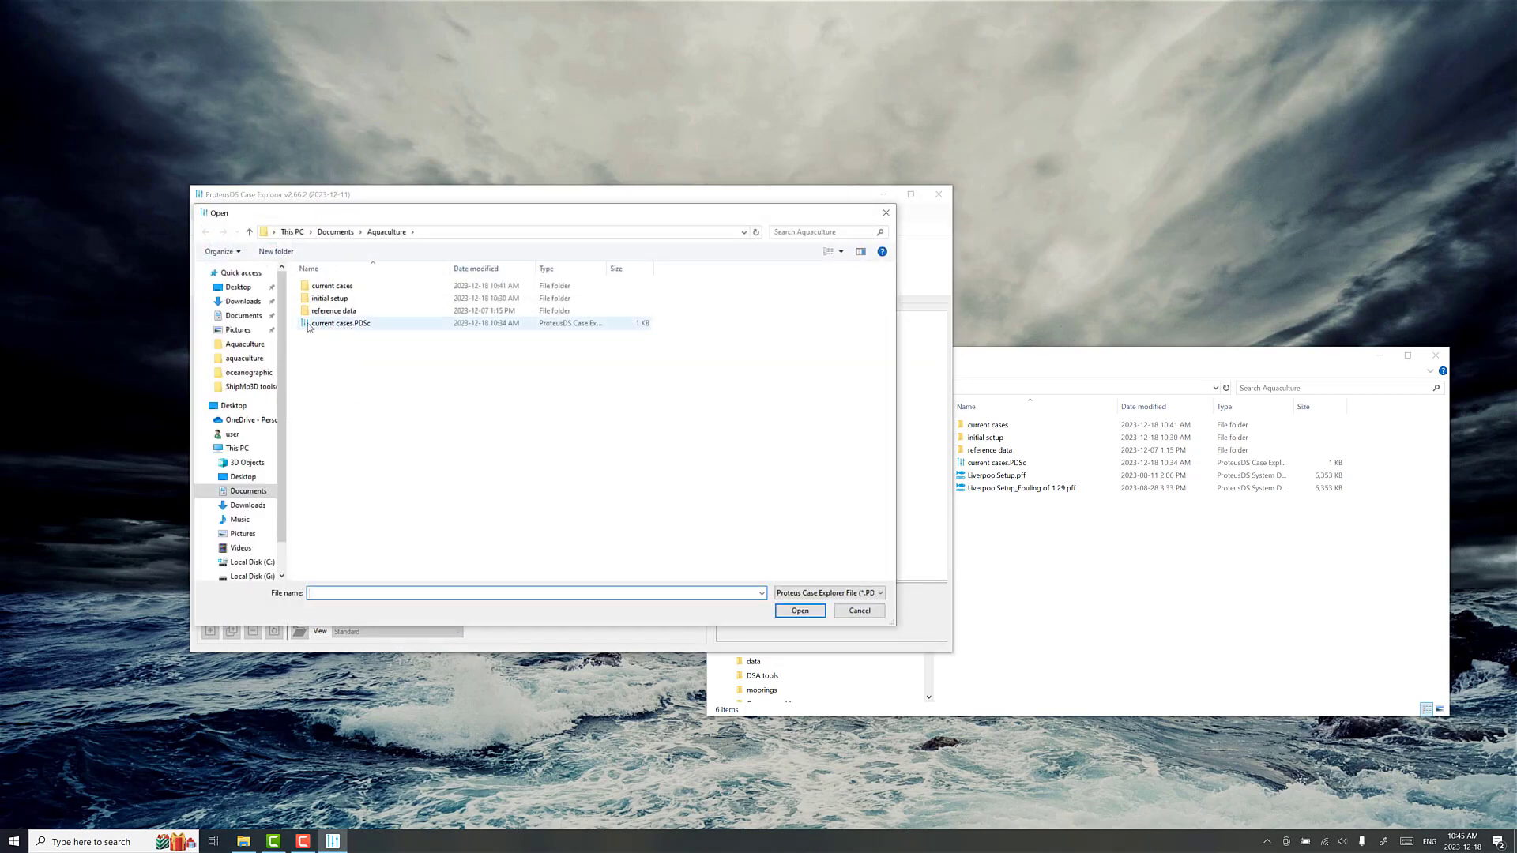
{"action": "left_click", "coordinate": [333, 325]}
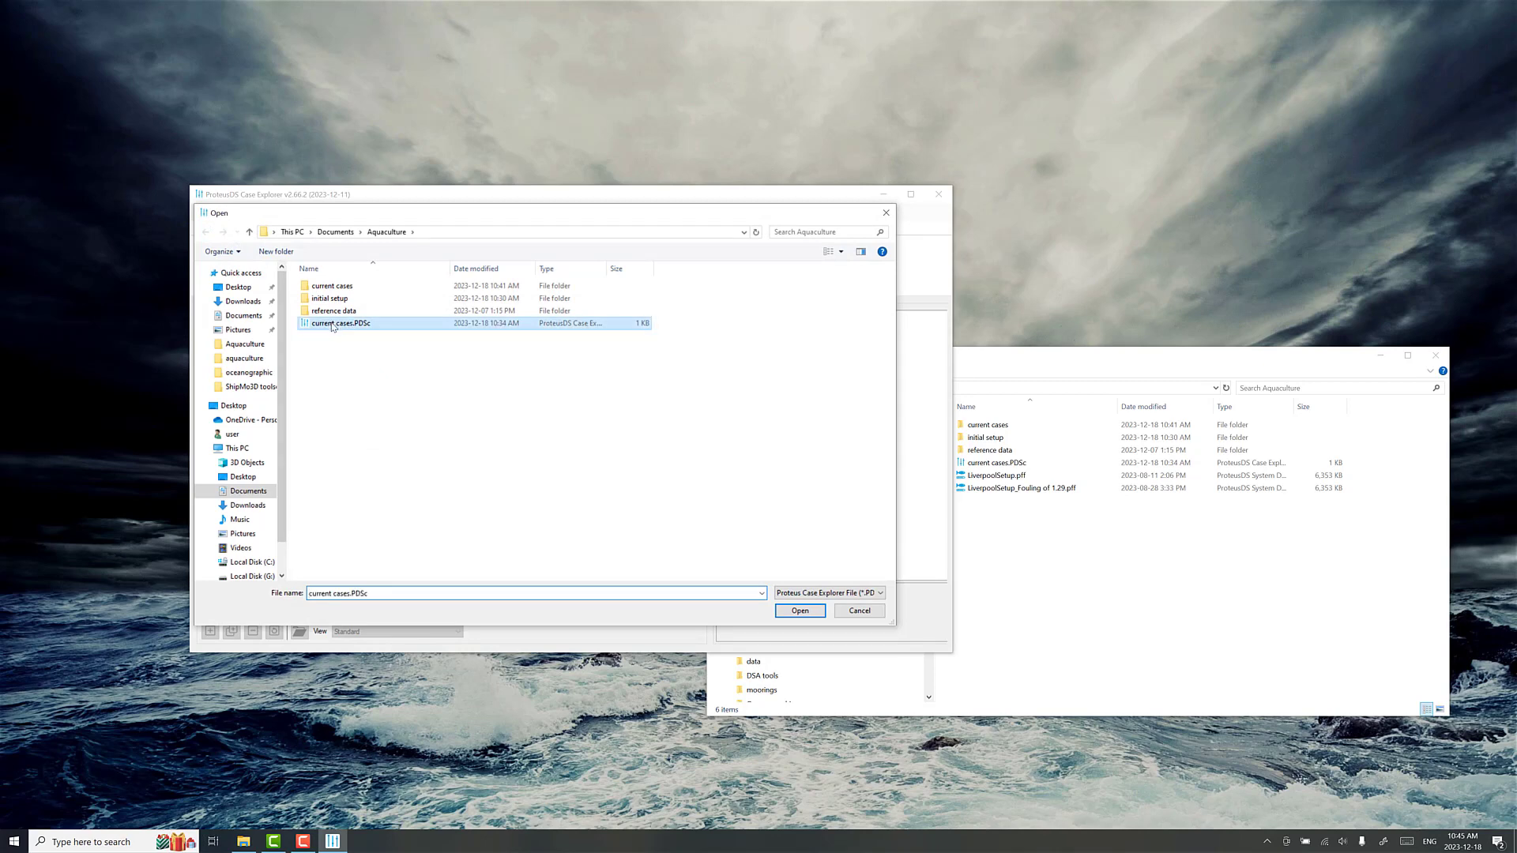
{"action": "left_click", "coordinate": [802, 613]}
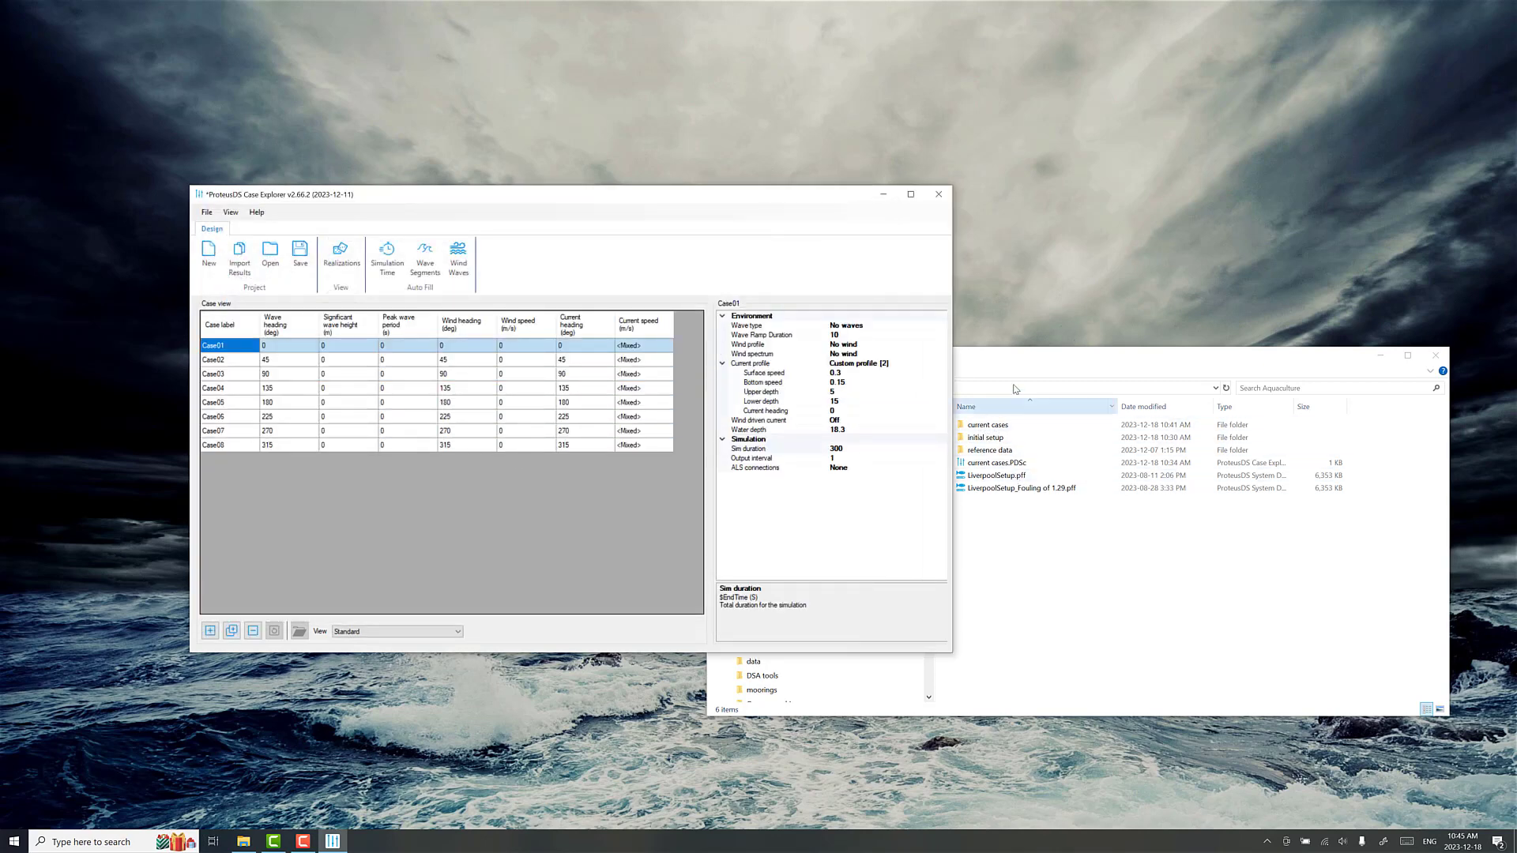
Save the case project as "wave cases" in the Aquaculture folder, after moving the File Explorer window clear
{"action": "left_click_drag", "start_coordinate": [1034, 357], "coordinate": [1098, 379]}
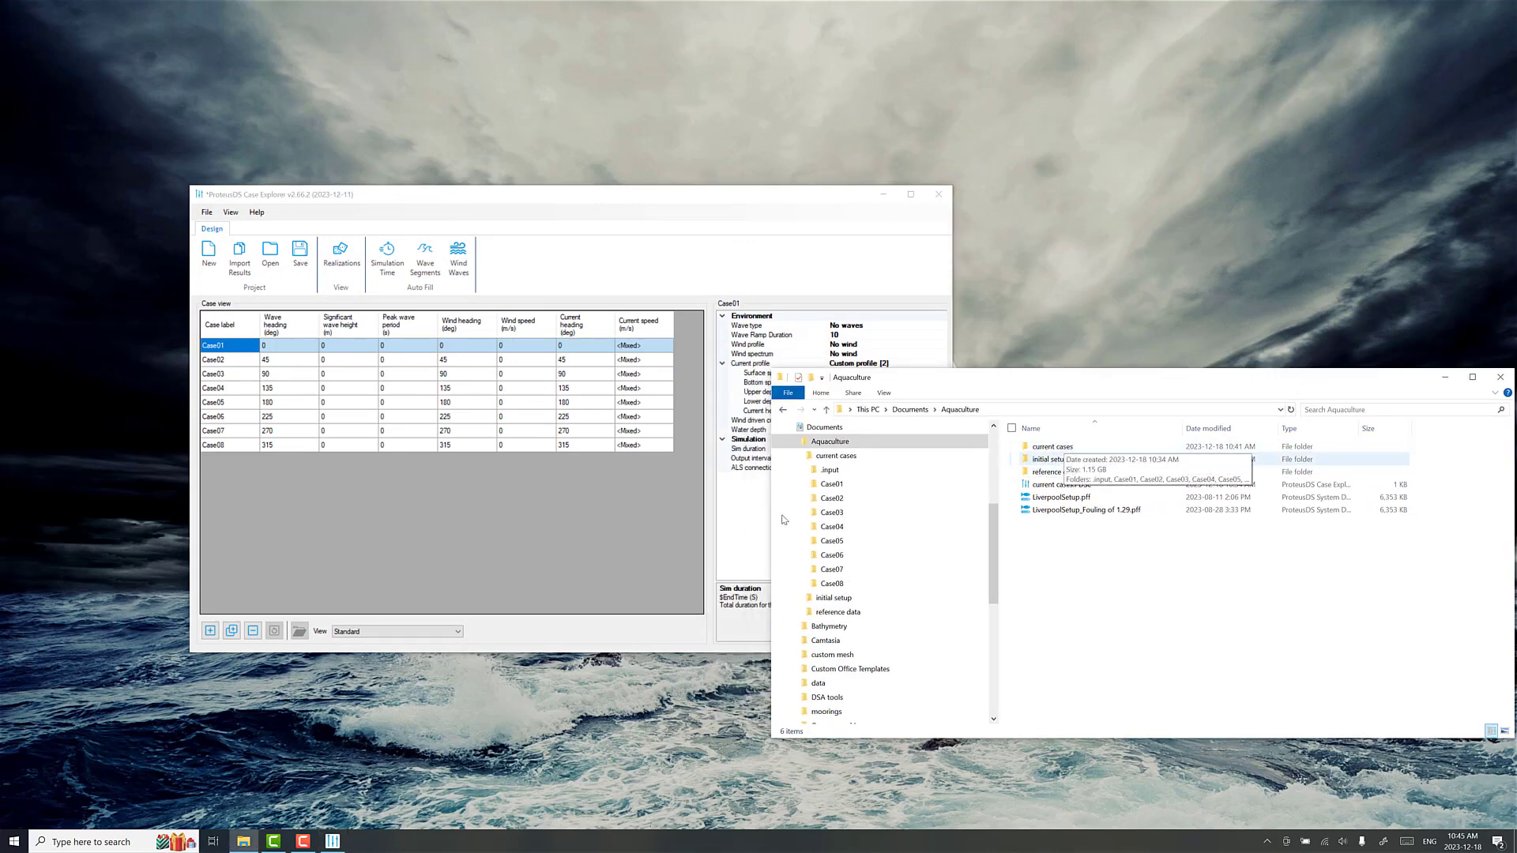
{"action": "left_click", "coordinate": [416, 537]}
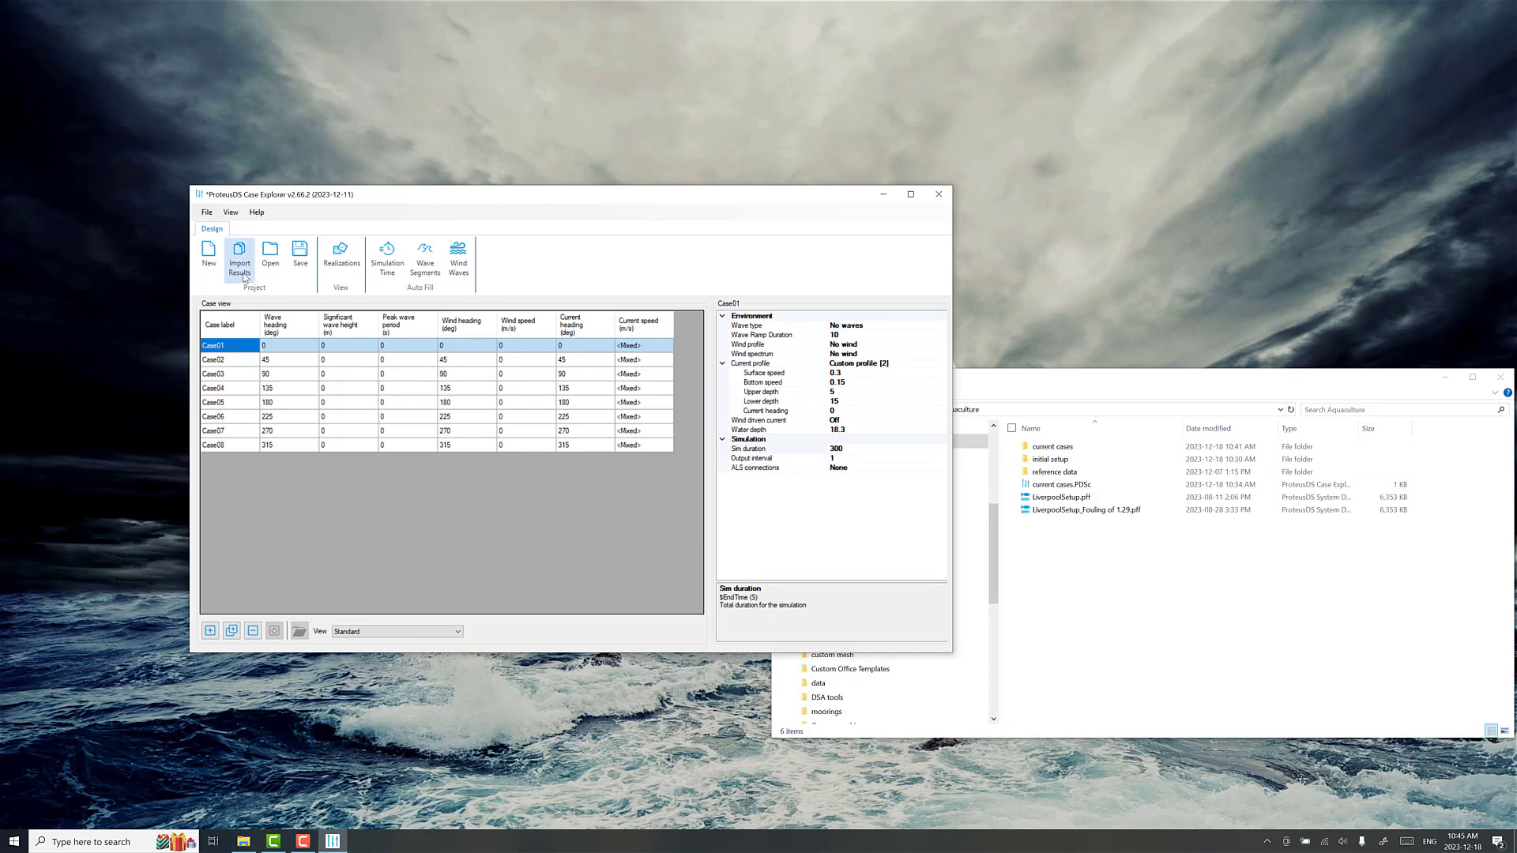
{"action": "left_click", "coordinate": [300, 255]}
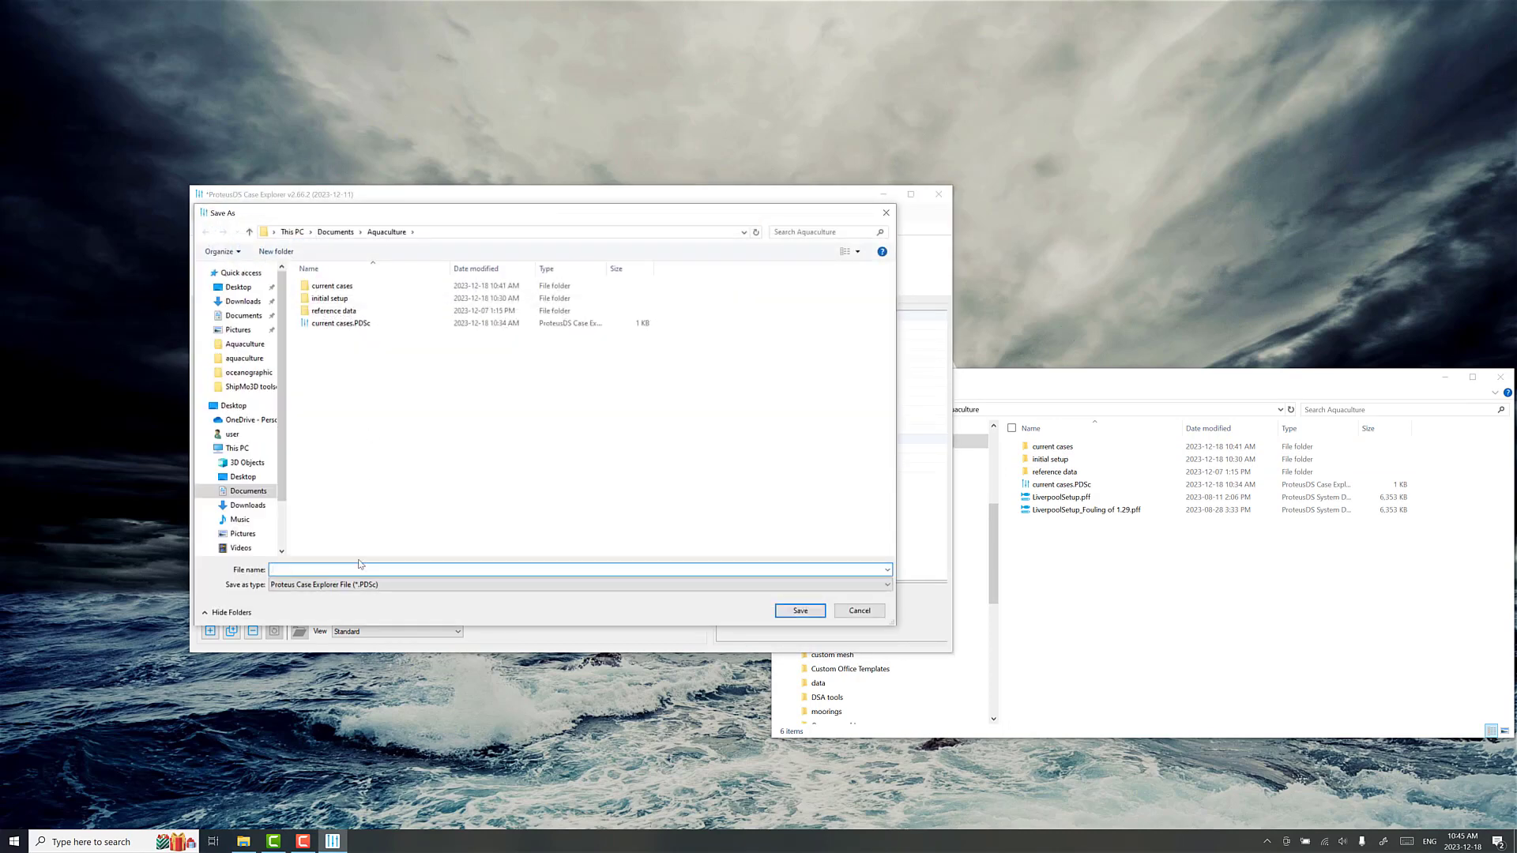
{"action": "type", "text": "wave cases"}
{"action": "left_click", "coordinate": [800, 611]}
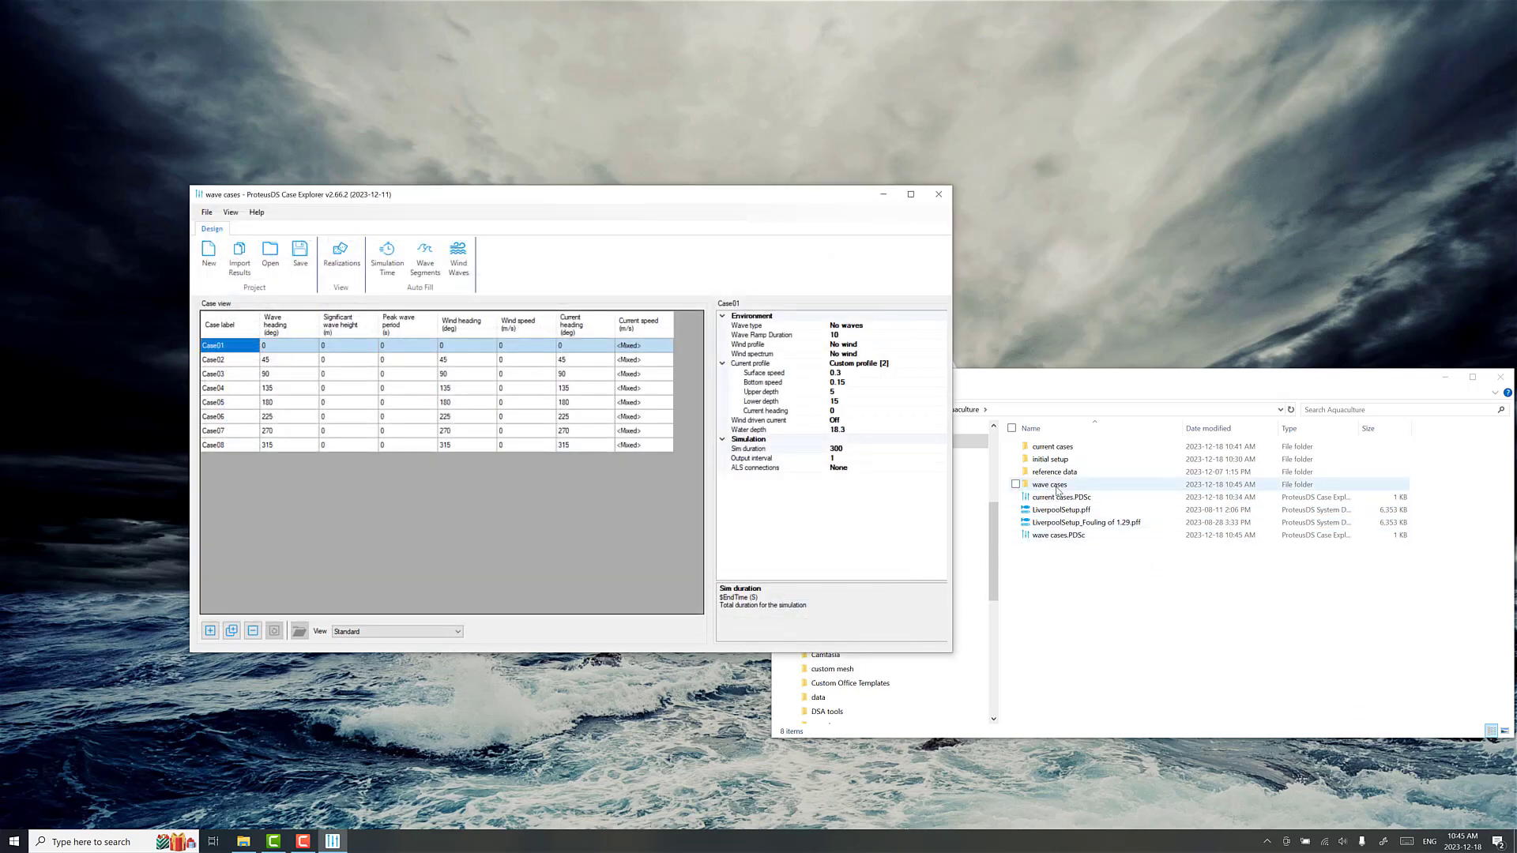
Look inside the wave cases folder in File Explorer and return to the Aquaculture folder
{"action": "double_click", "coordinate": [1056, 486]}
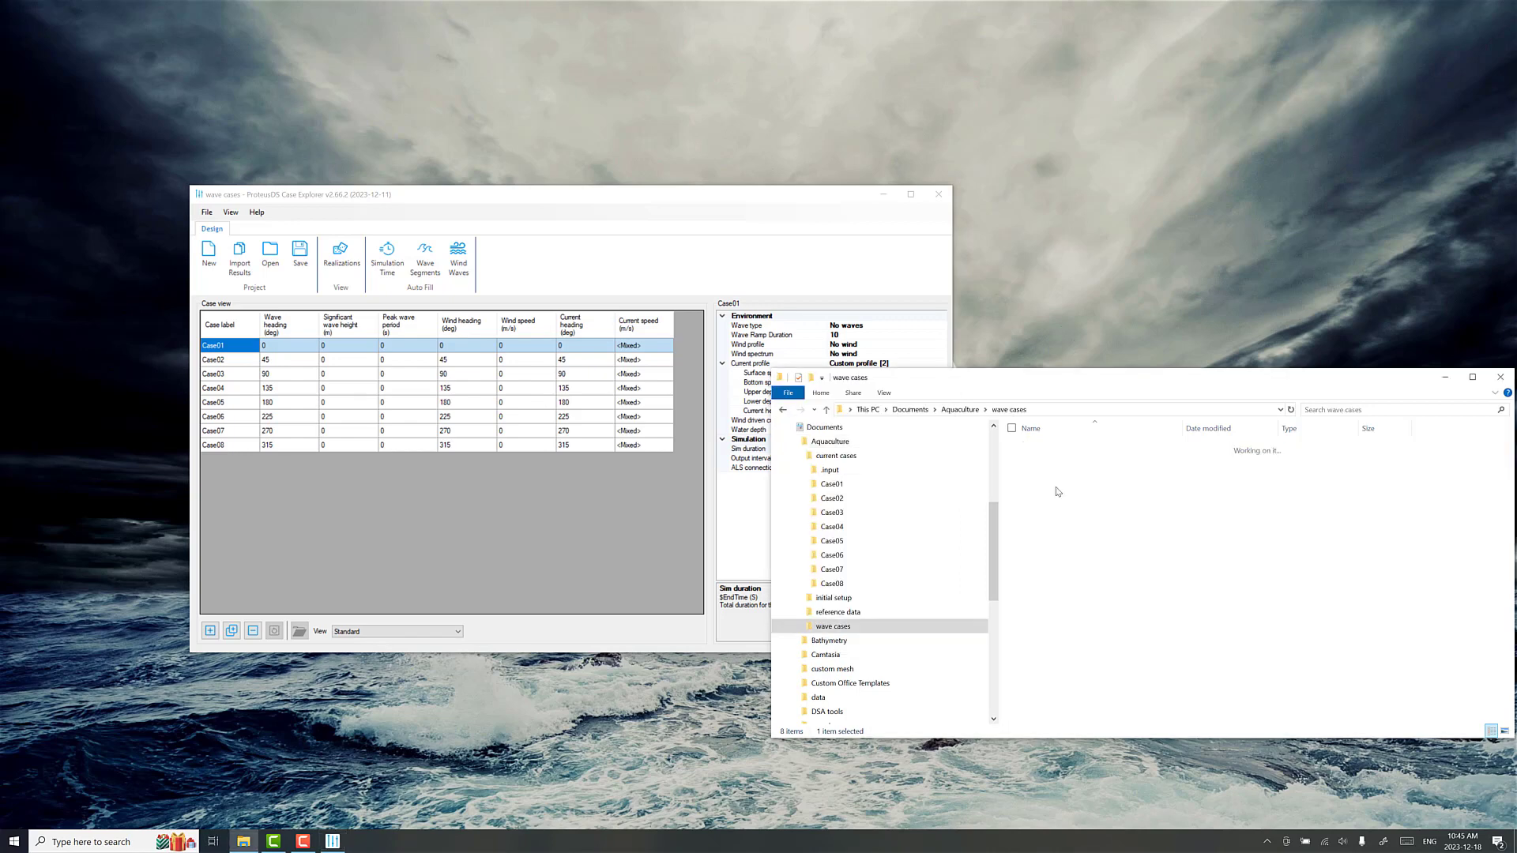
{"action": "left_click", "coordinate": [964, 410]}
{"action": "left_click_drag", "start_coordinate": [1007, 377], "coordinate": [1052, 368]}
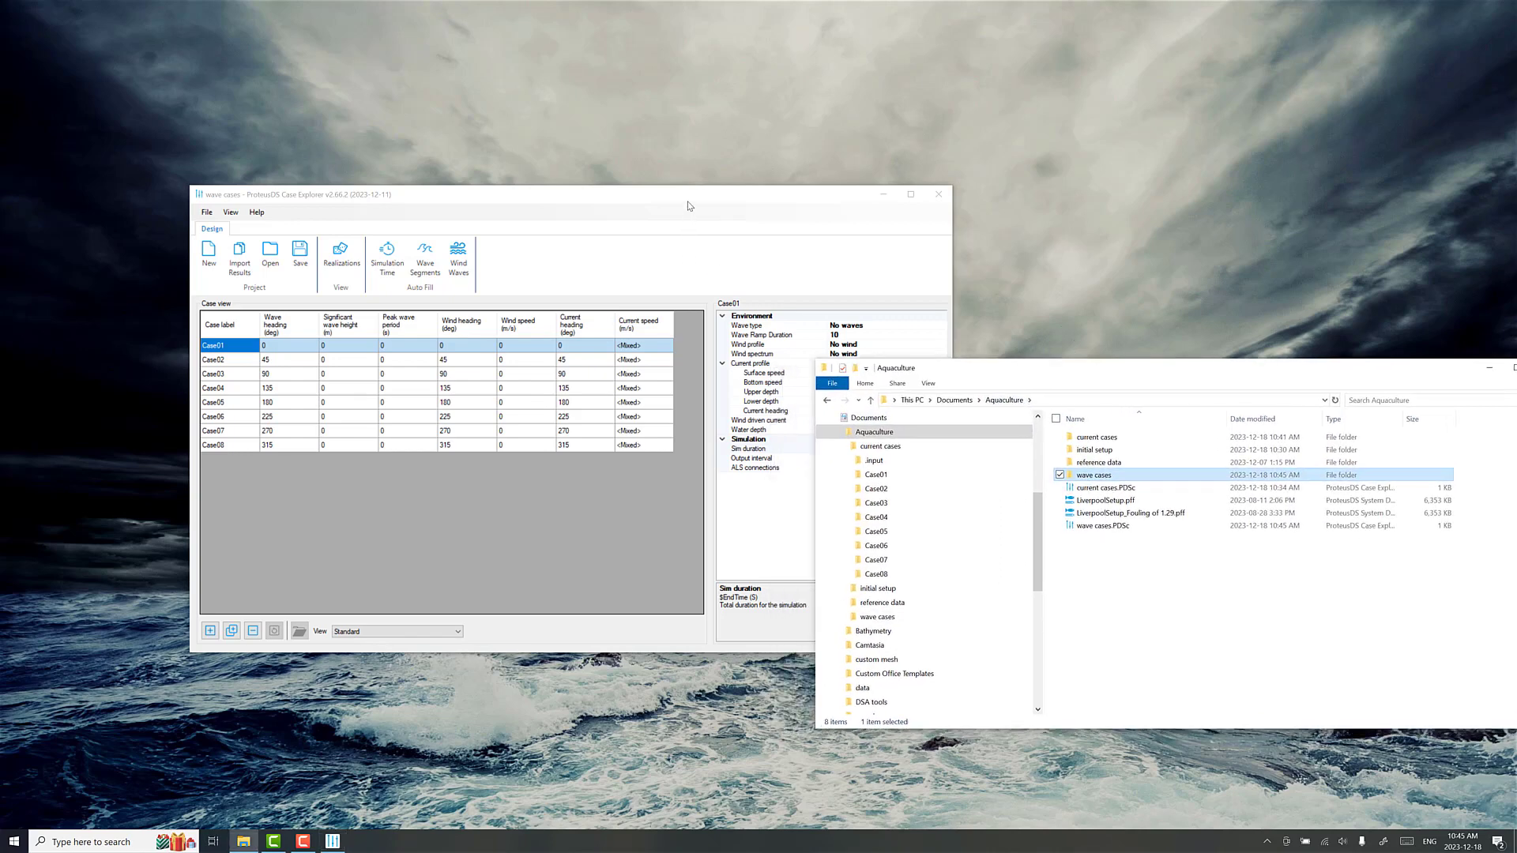
Switch the case table in Case Explorer to the Fish Farm (NS9415) view
{"action": "left_click_drag", "start_coordinate": [687, 205], "coordinate": [665, 130]}
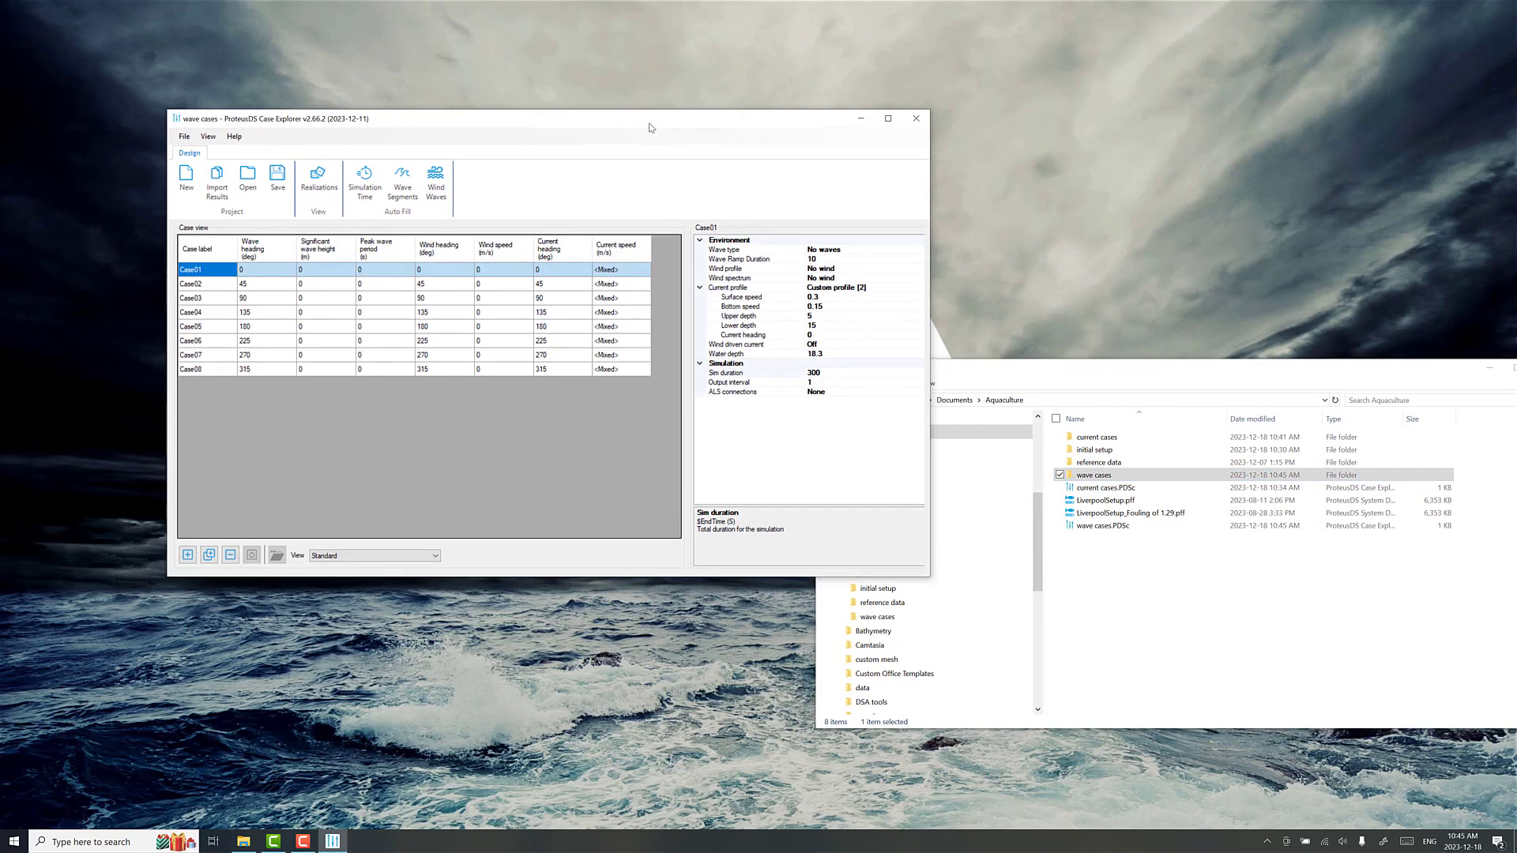
{"action": "left_click", "coordinate": [365, 556]}
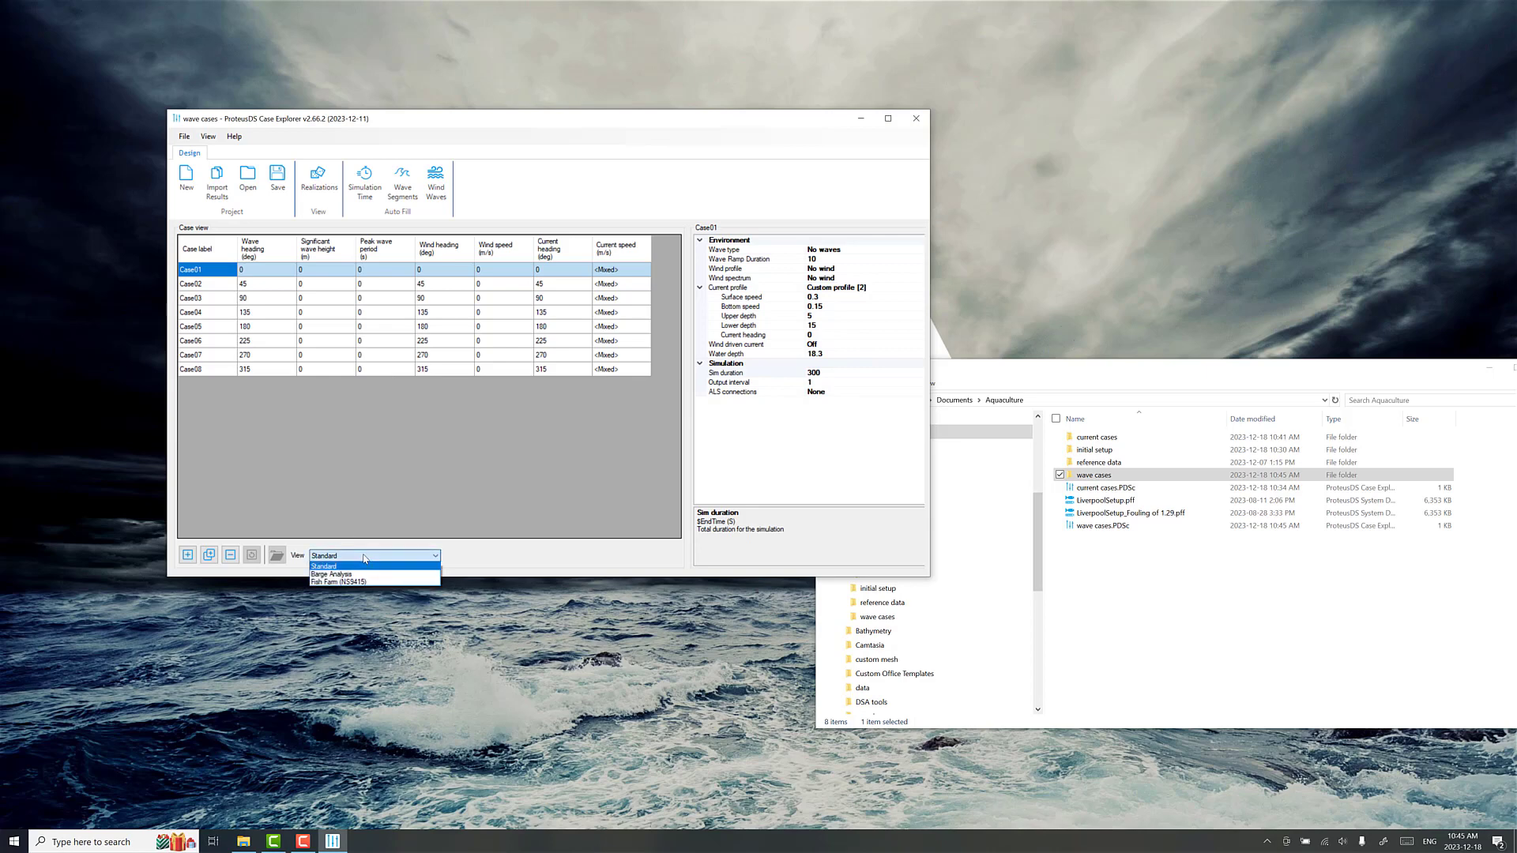
{"action": "left_click", "coordinate": [326, 584]}
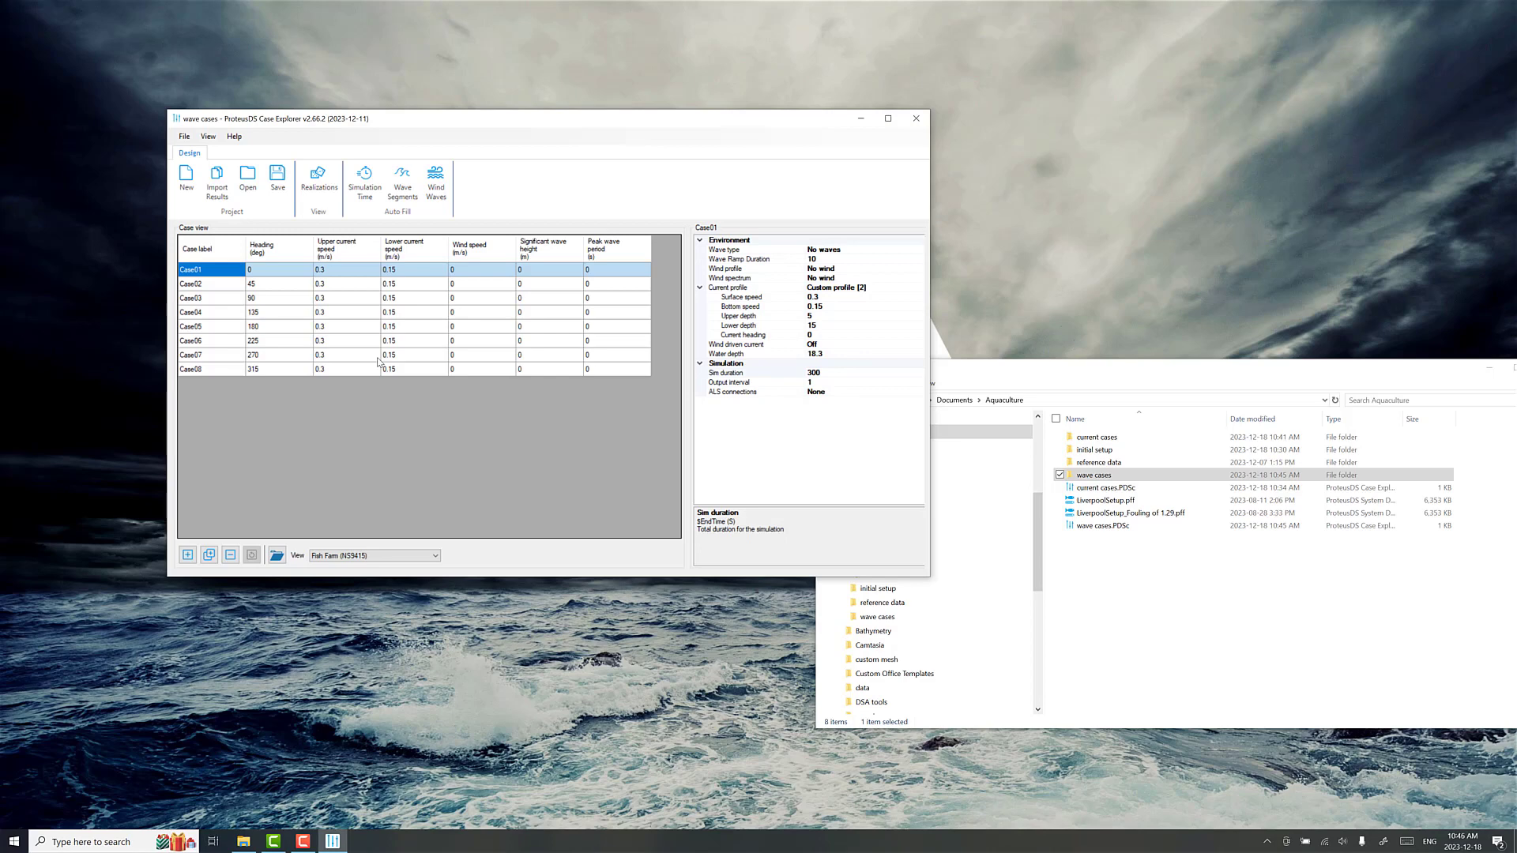
Set the significant wave height to 0.25 m for Case01–02, 0.5 m for Case03–04, 1 m for Case05–06 and 0.25 m for Case07–08
{"action": "left_click", "coordinate": [536, 274]}
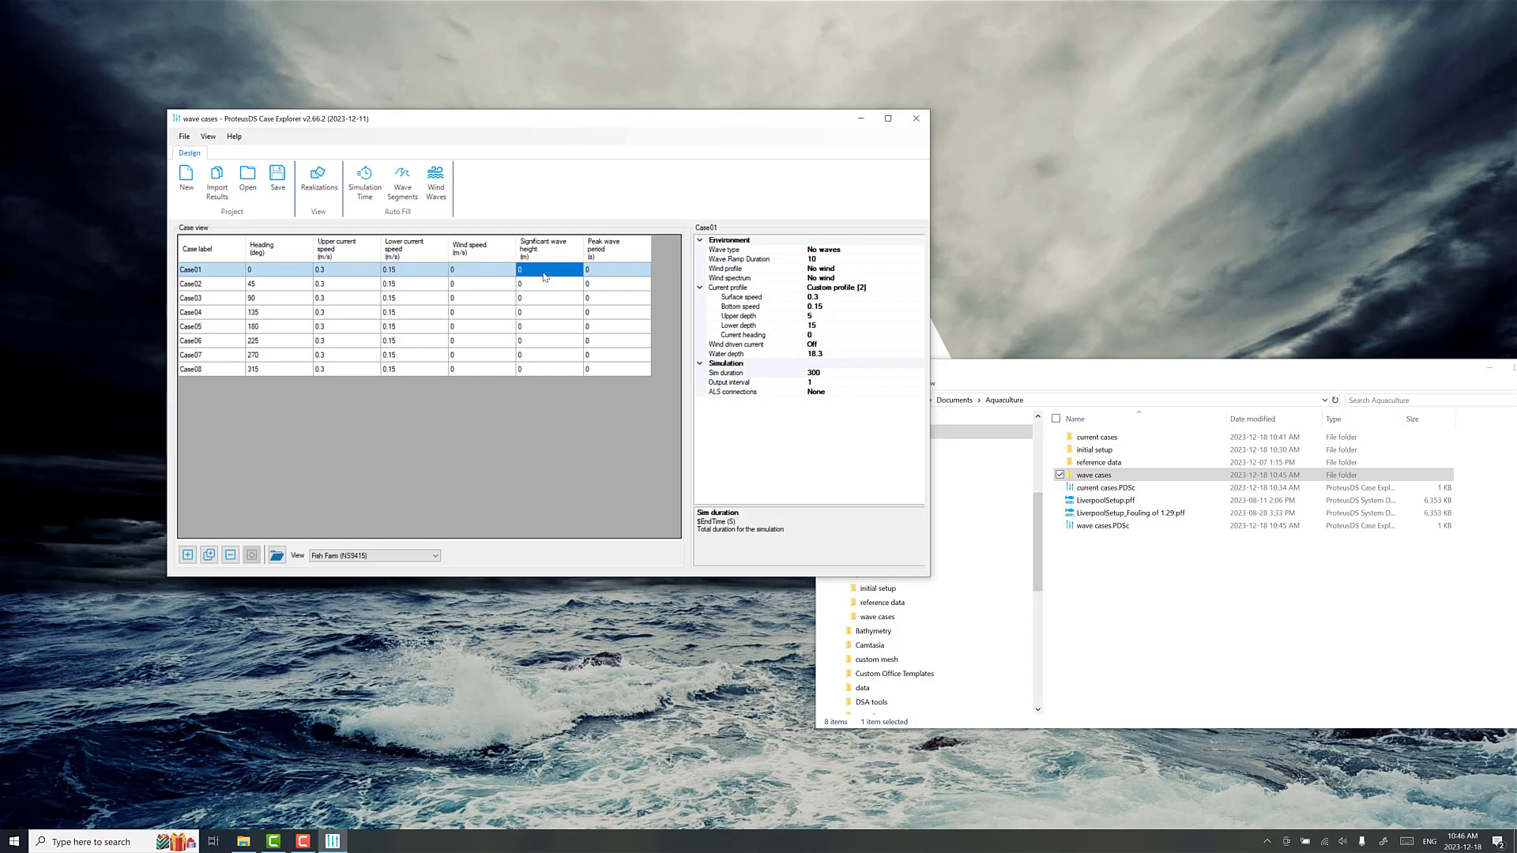
{"action": "type", "text": "0.25"}
{"action": "key", "text": "Return"}
{"action": "type", "text": "0.2"}
{"action": "key", "text": "Return"}
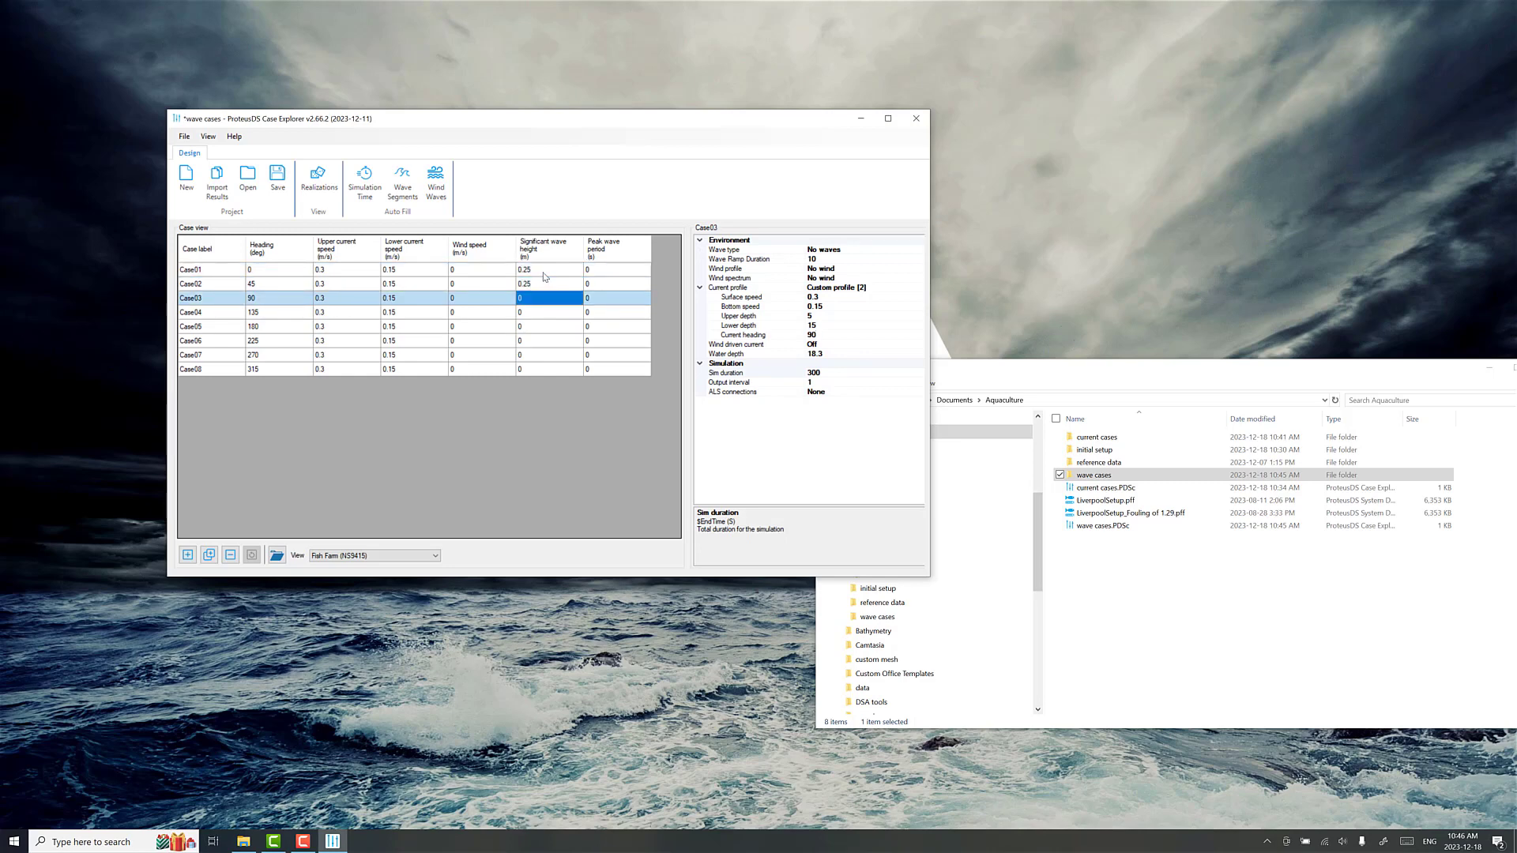
{"action": "type", "text": "0.5"}
{"action": "key", "text": "Return"}
{"action": "type", "text": "0"}
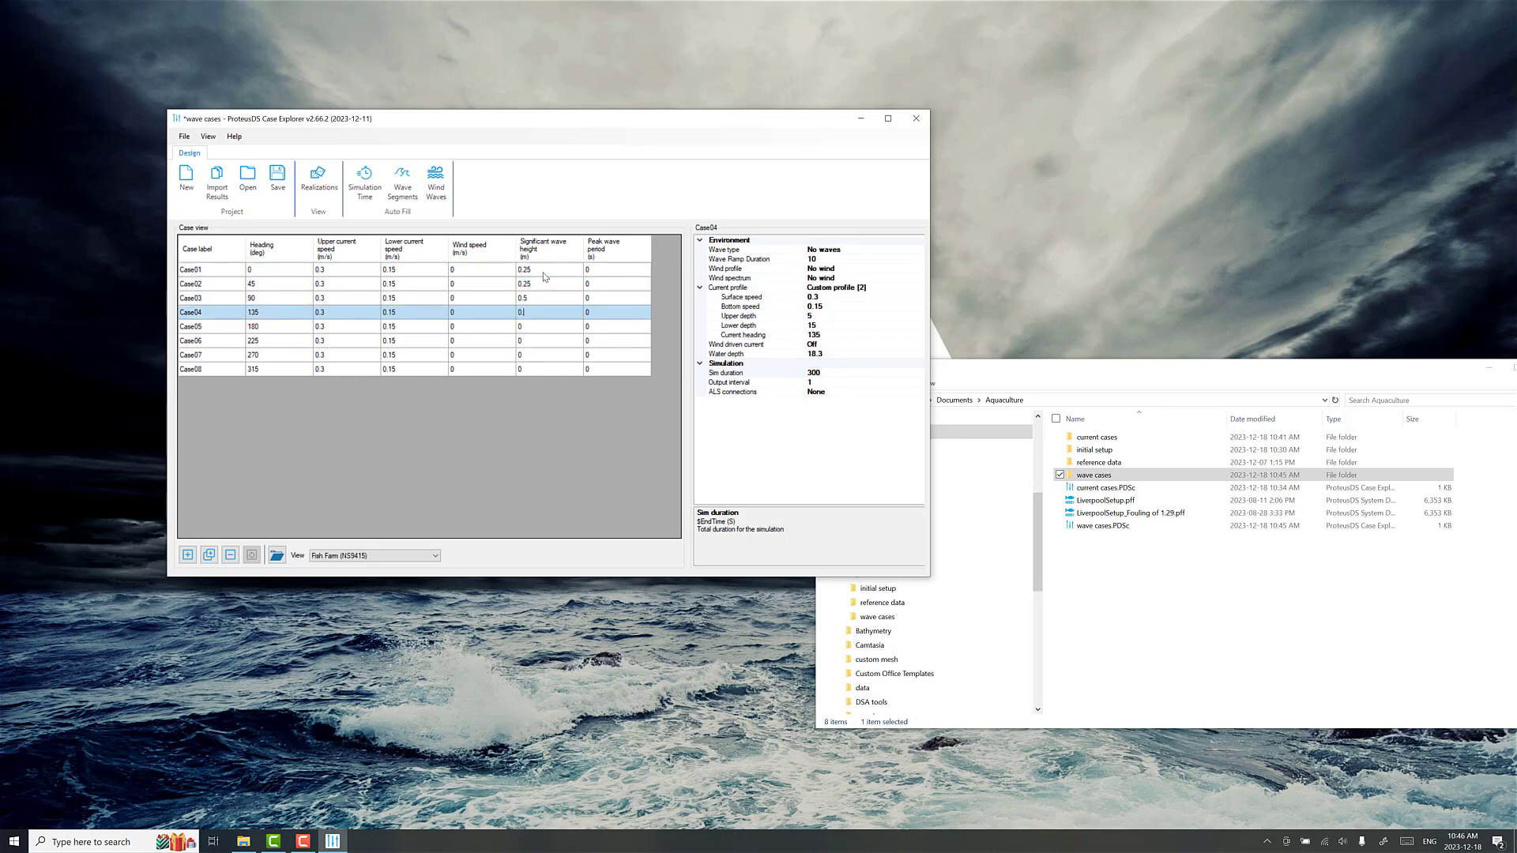
{"action": "key", "text": "Return"}
{"action": "type", "text": "1"}
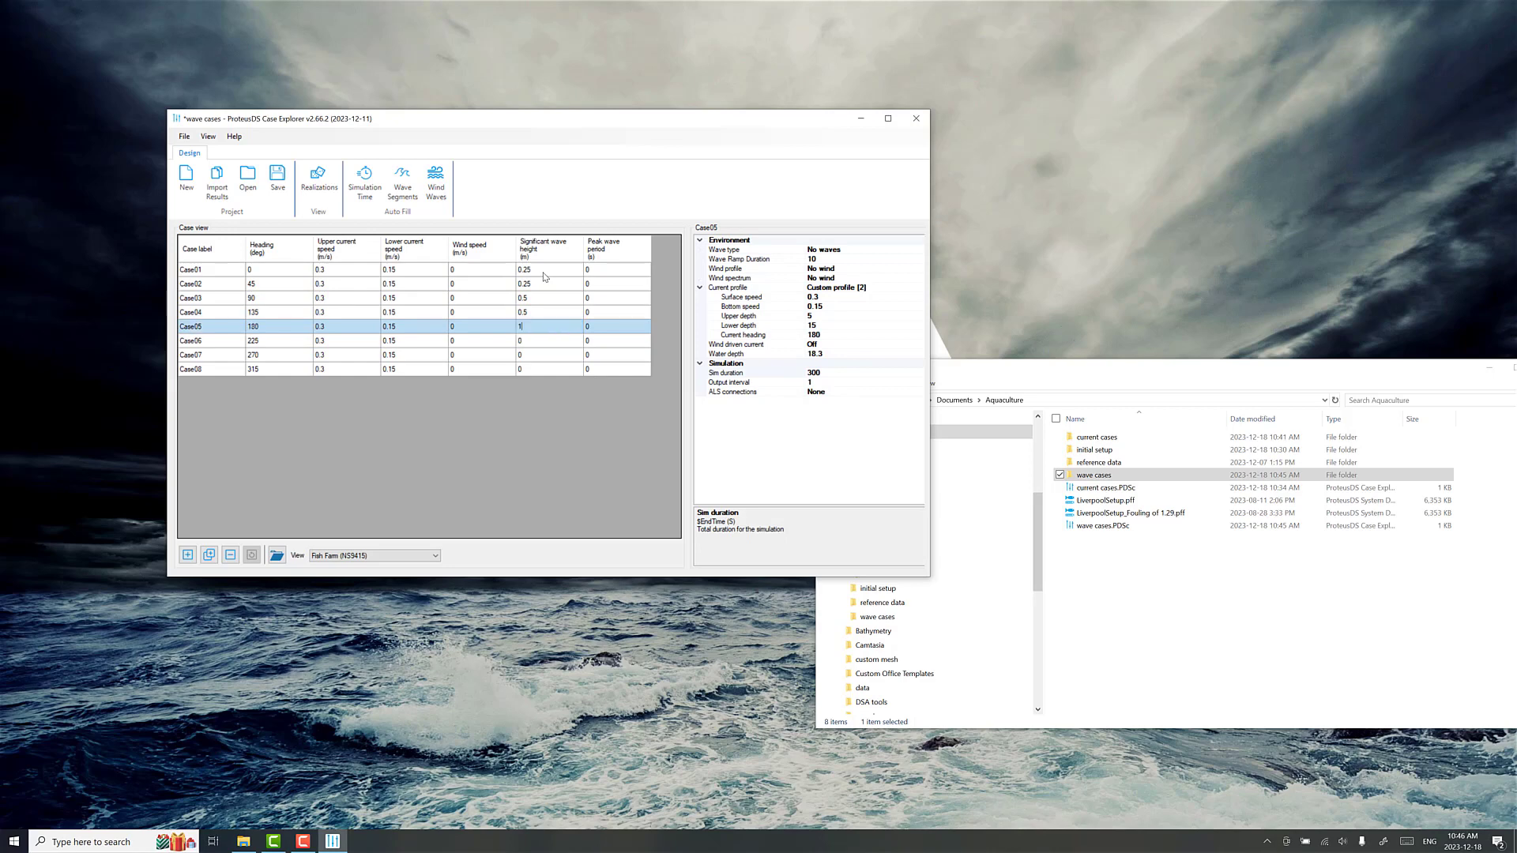
{"action": "key", "text": "Return"}
{"action": "type", "text": "1"}
{"action": "key", "text": "Return"}
{"action": "type", "text": "0.25"}
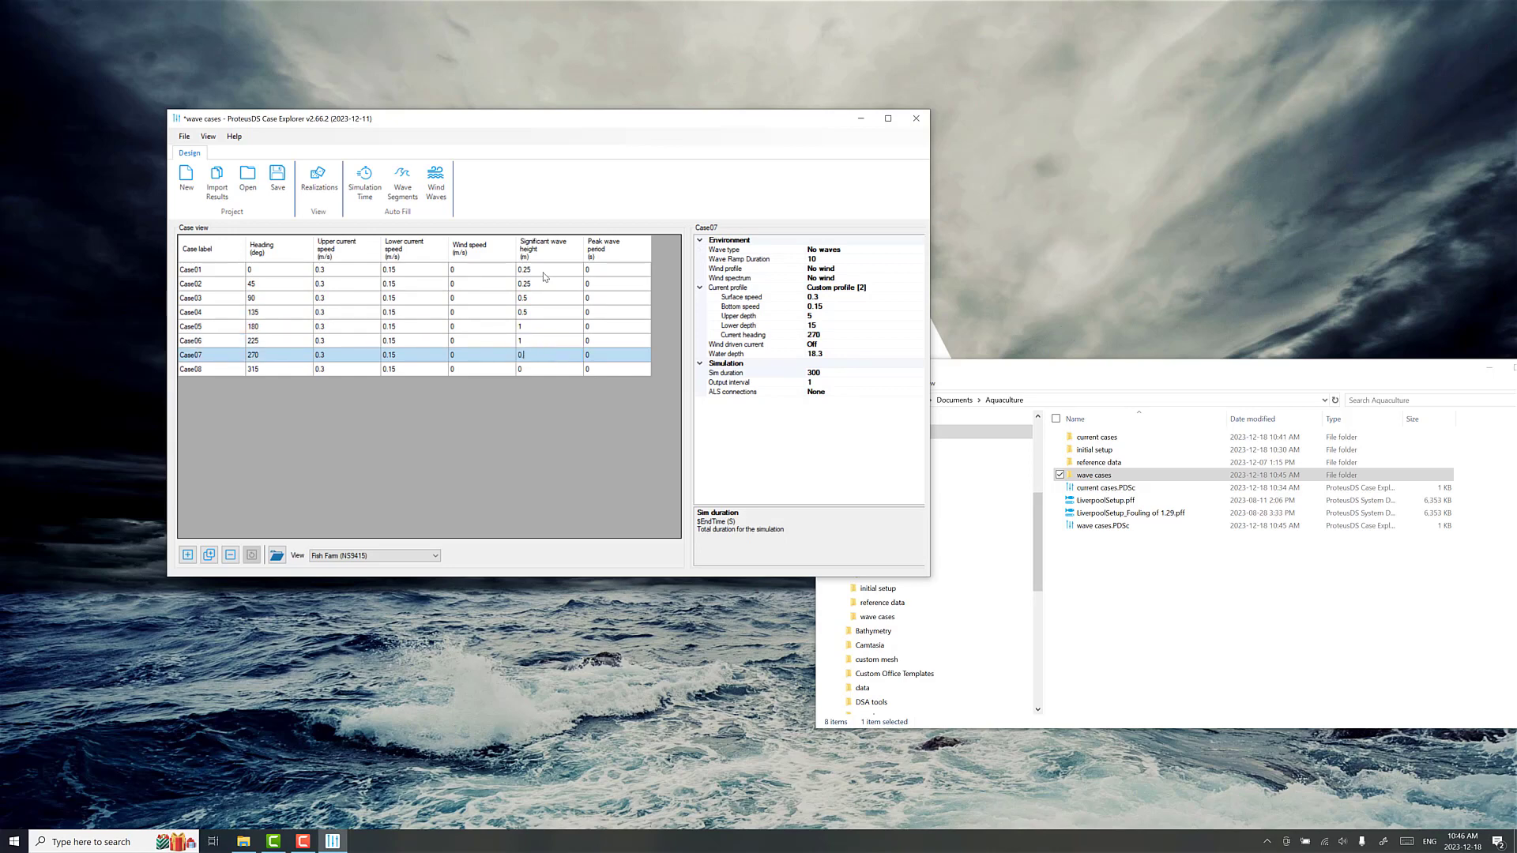
{"action": "key", "text": "Return"}
{"action": "type", "text": "0.25"}
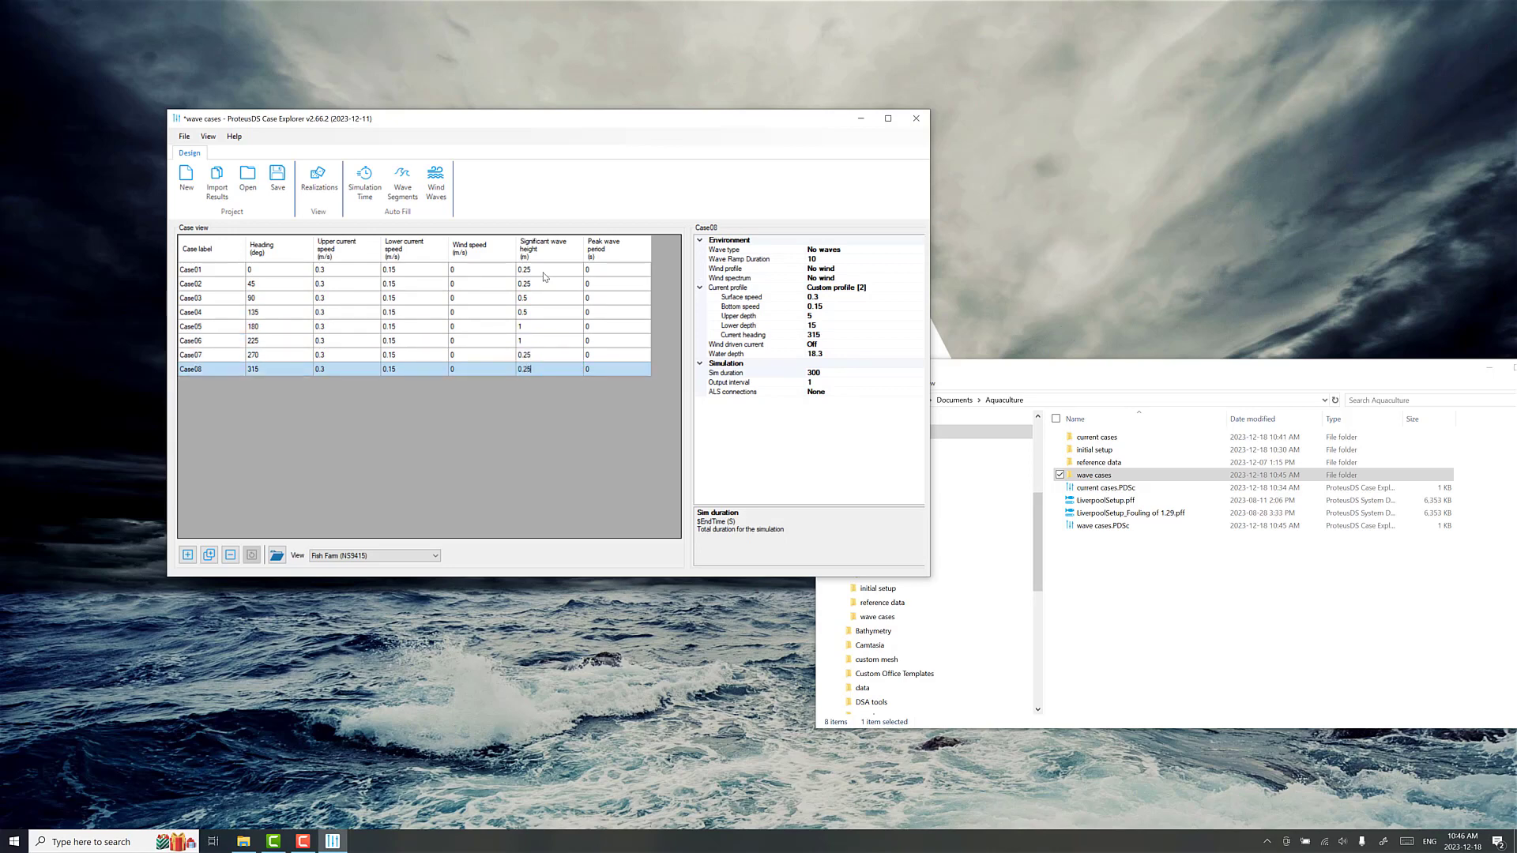
Set the peak wave period to 5 s for Case01–02, 6 s for Case03–04, 7 s for Case05–06 and 6 s for Case07–08
{"action": "left_click", "coordinate": [598, 271]}
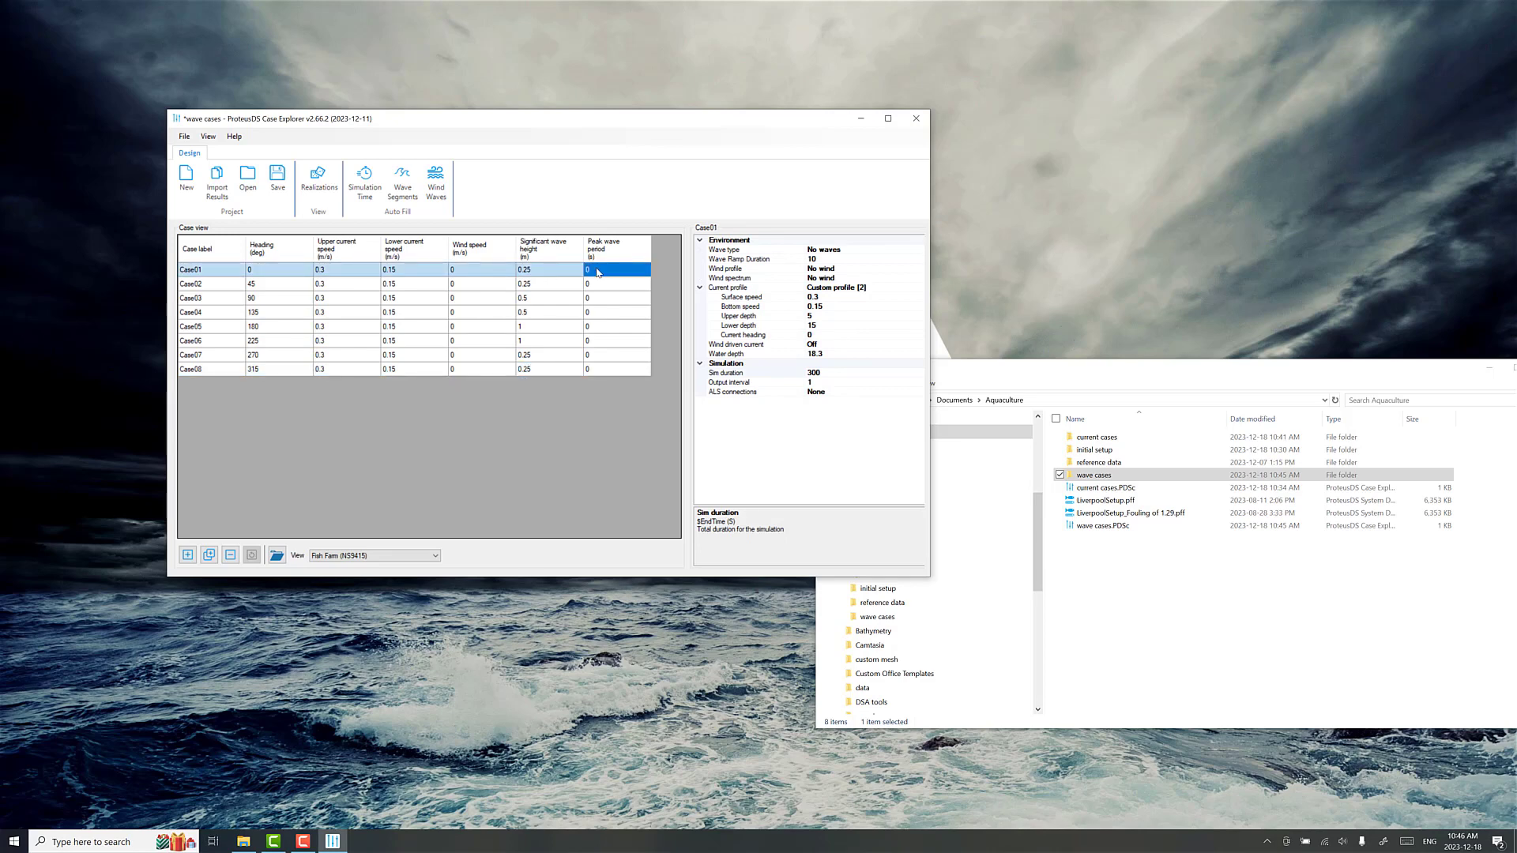
{"action": "type", "text": "5"}
{"action": "key", "text": "Return"}
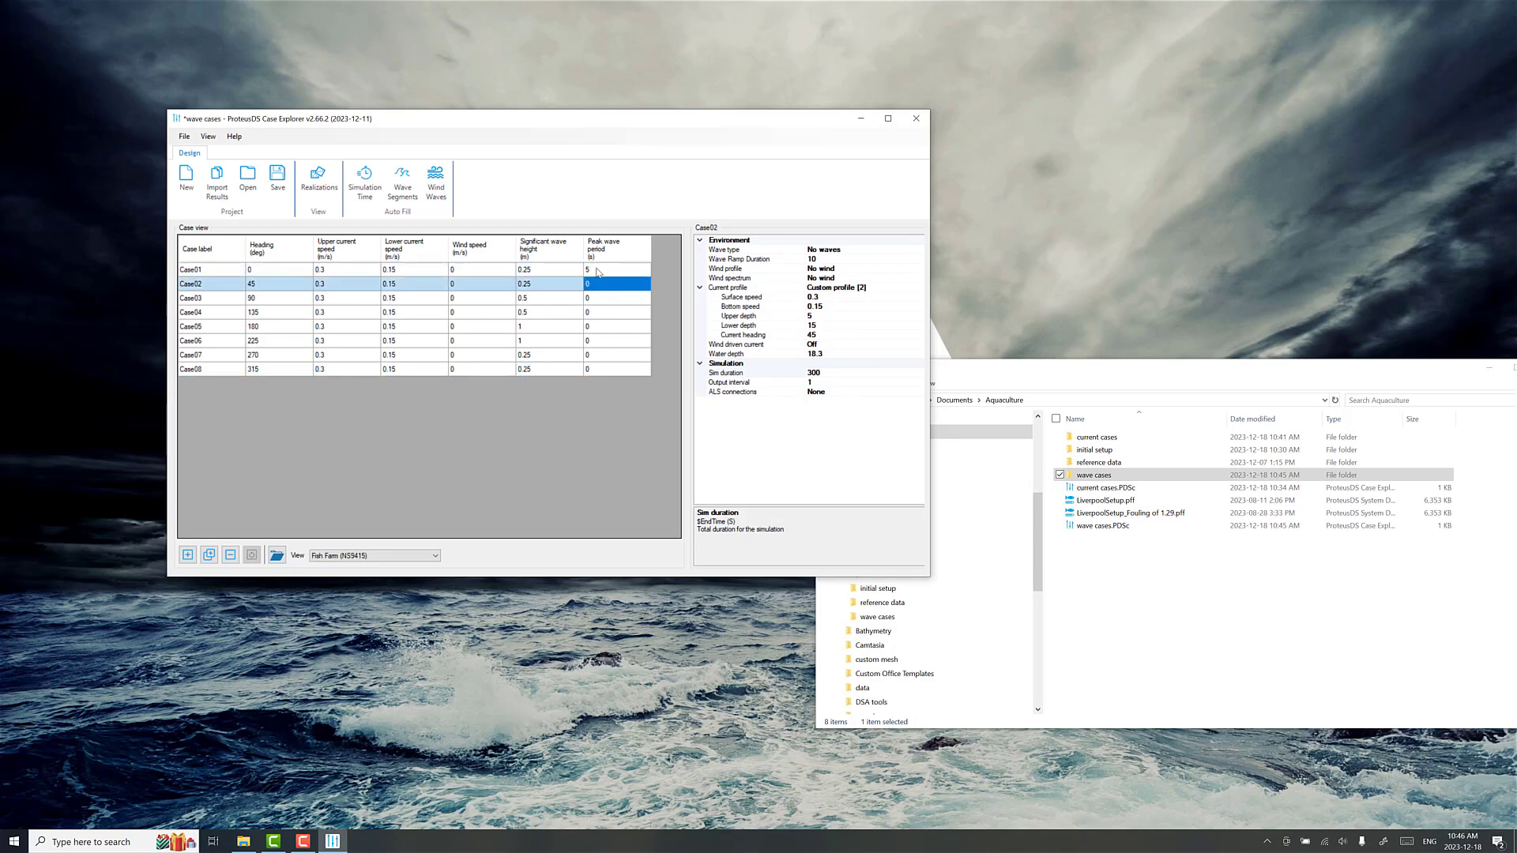
{"action": "type", "text": "5"}
{"action": "key", "text": "Return"}
{"action": "type", "text": "6"}
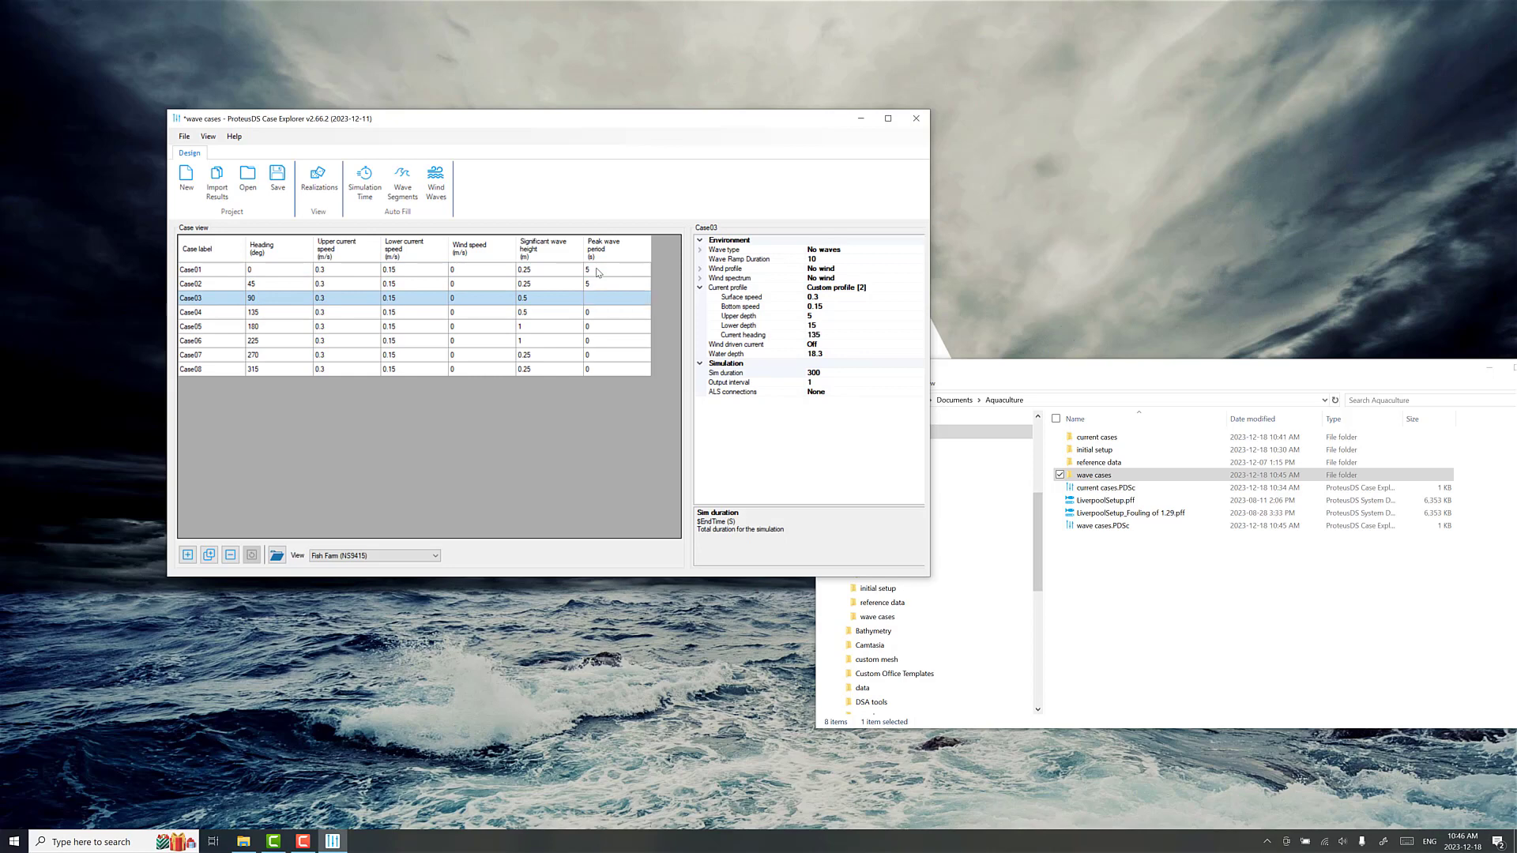
{"action": "key", "text": "Return"}
{"action": "type", "text": "6"}
{"action": "key", "text": "Return"}
{"action": "type", "text": "7"}
{"action": "key", "text": "Return"}
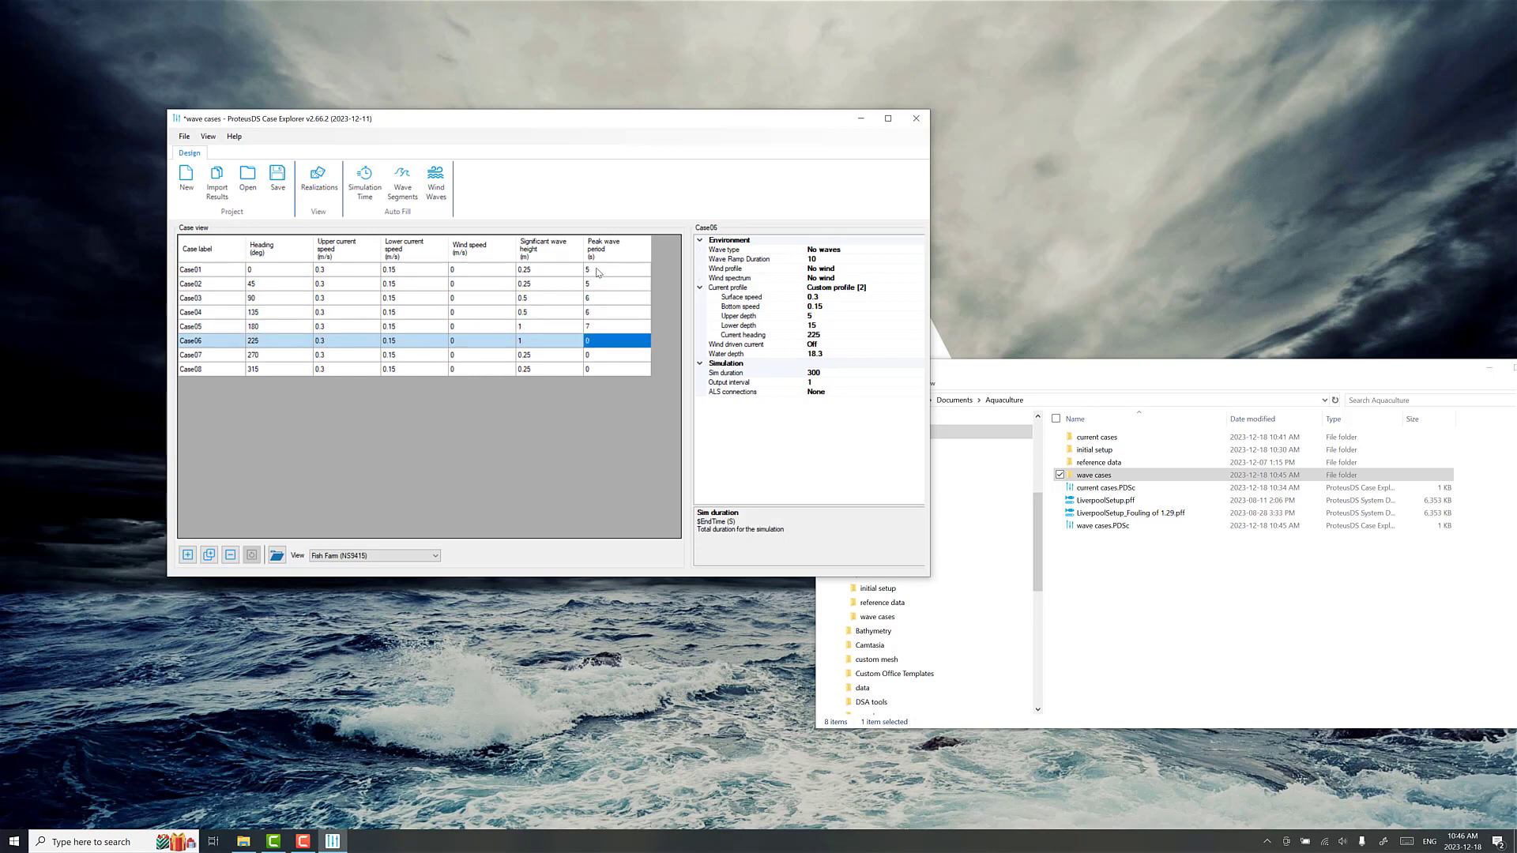
{"action": "type", "text": "7"}
{"action": "key", "text": "Return"}
{"action": "type", "text": "6"}
{"action": "key", "text": "Return"}
{"action": "type", "text": "6"}
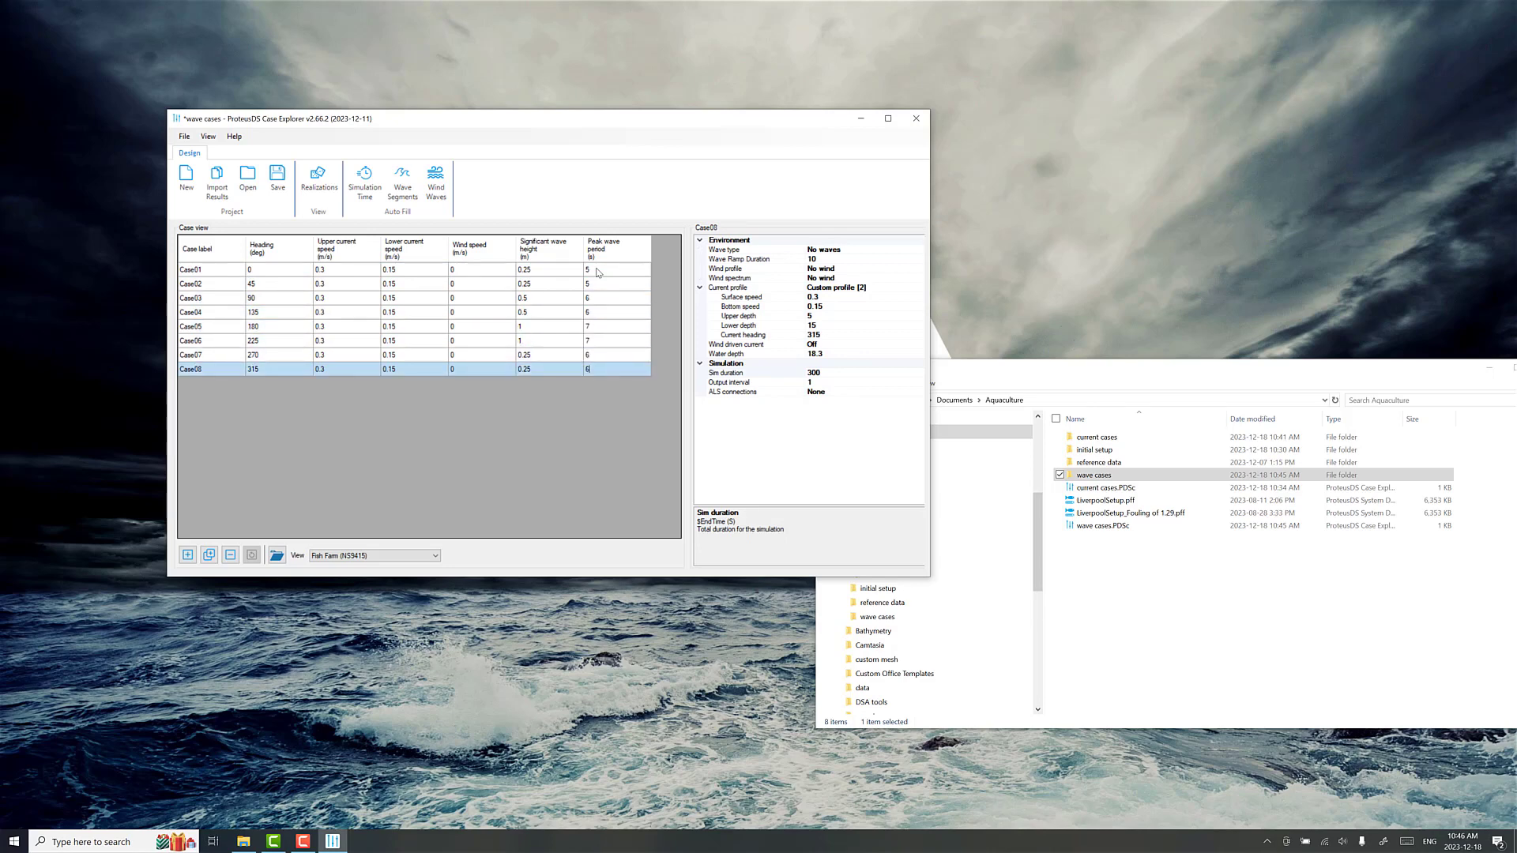
Set the wave type to Airy for all load cases at once
{"action": "left_click", "coordinate": [572, 275]}
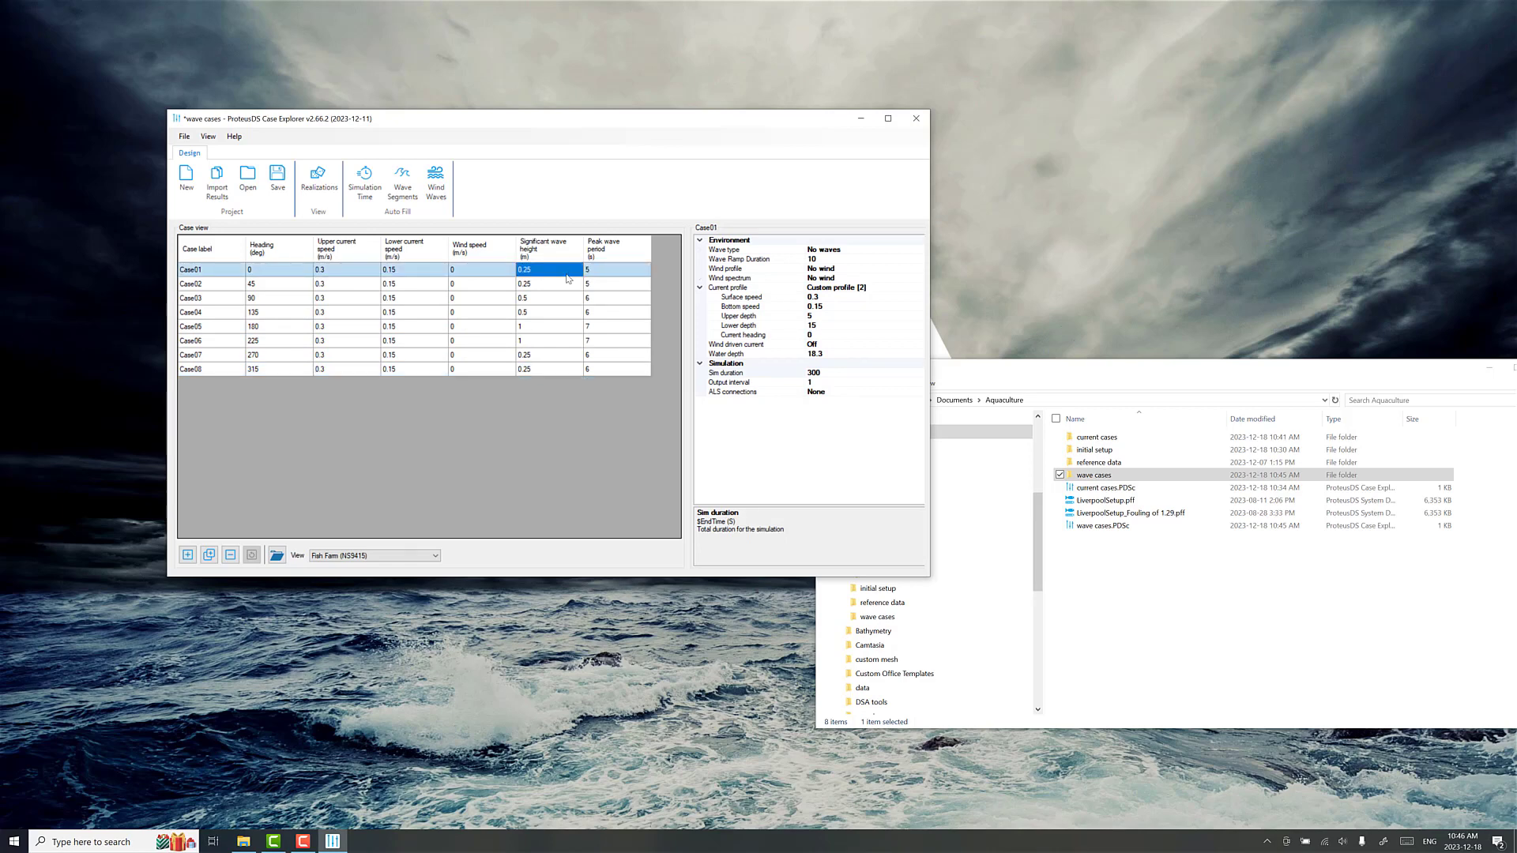
{"action": "left_click", "coordinate": [553, 297]}
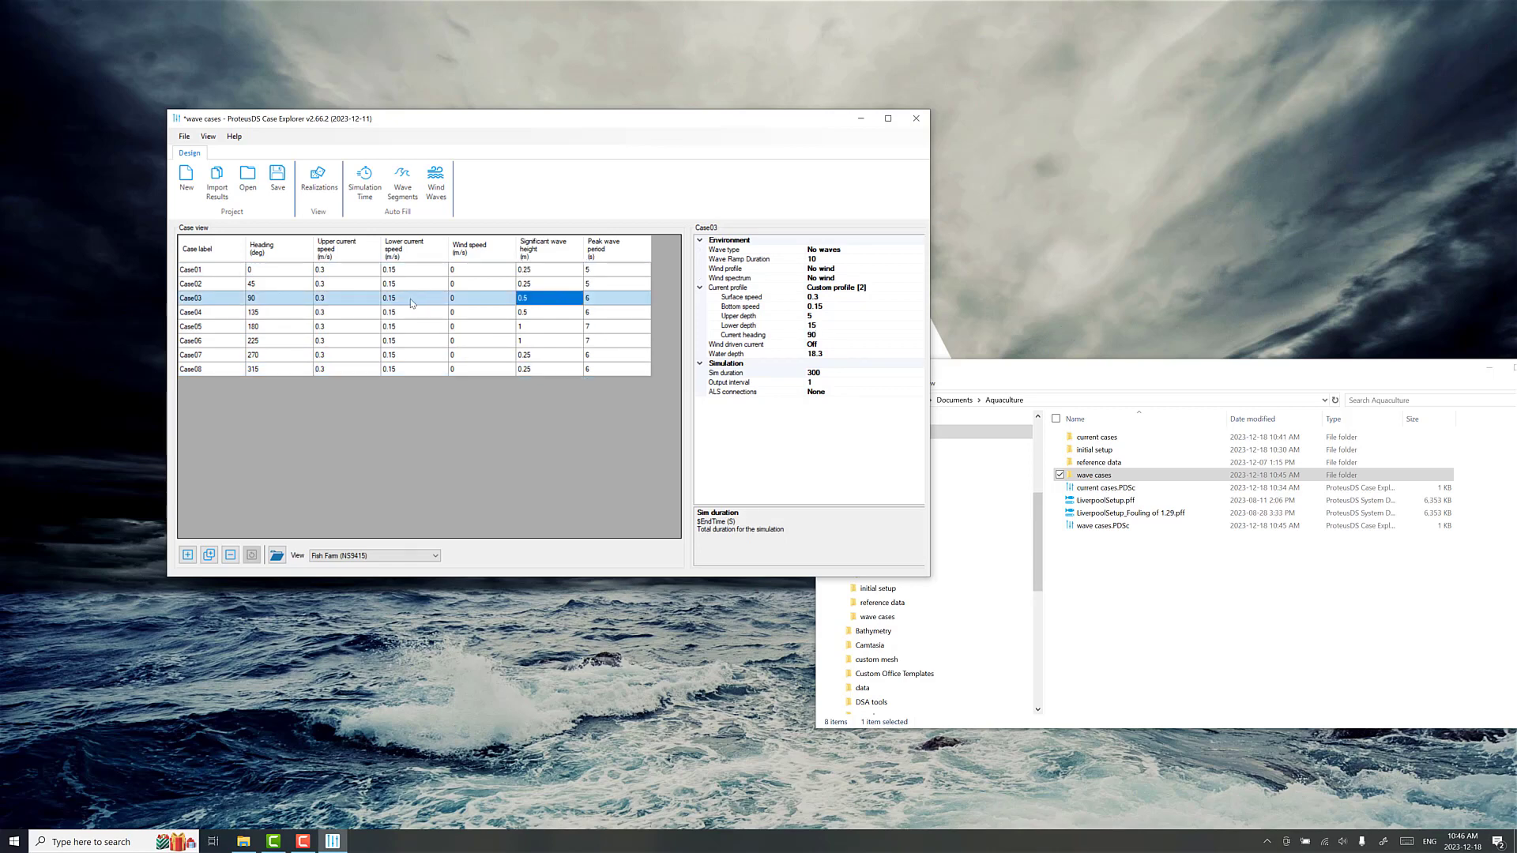
{"action": "key", "text": "ctrl+a"}
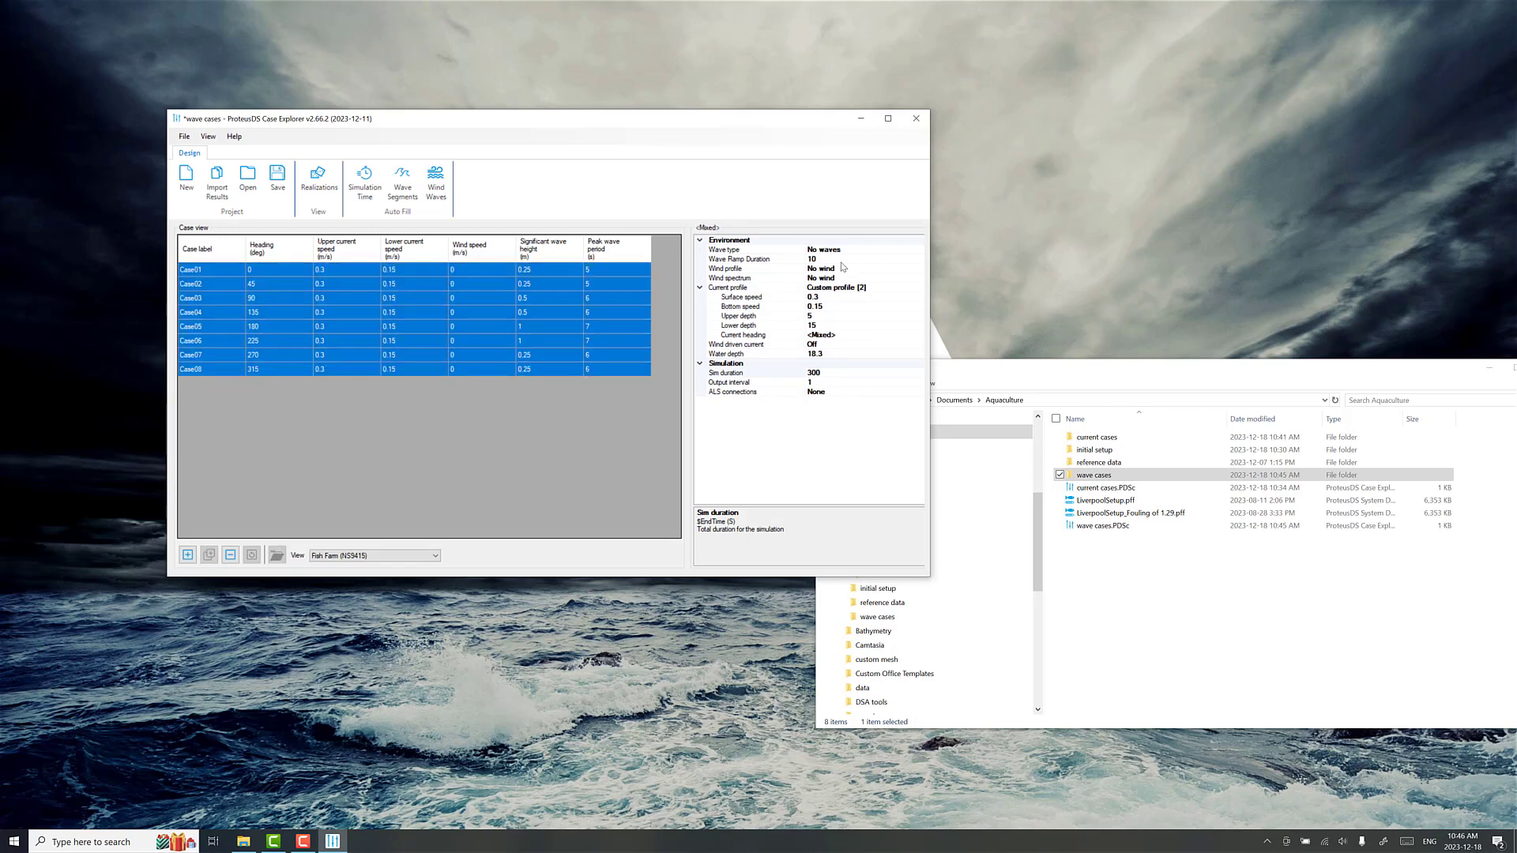
{"action": "left_click", "coordinate": [869, 249]}
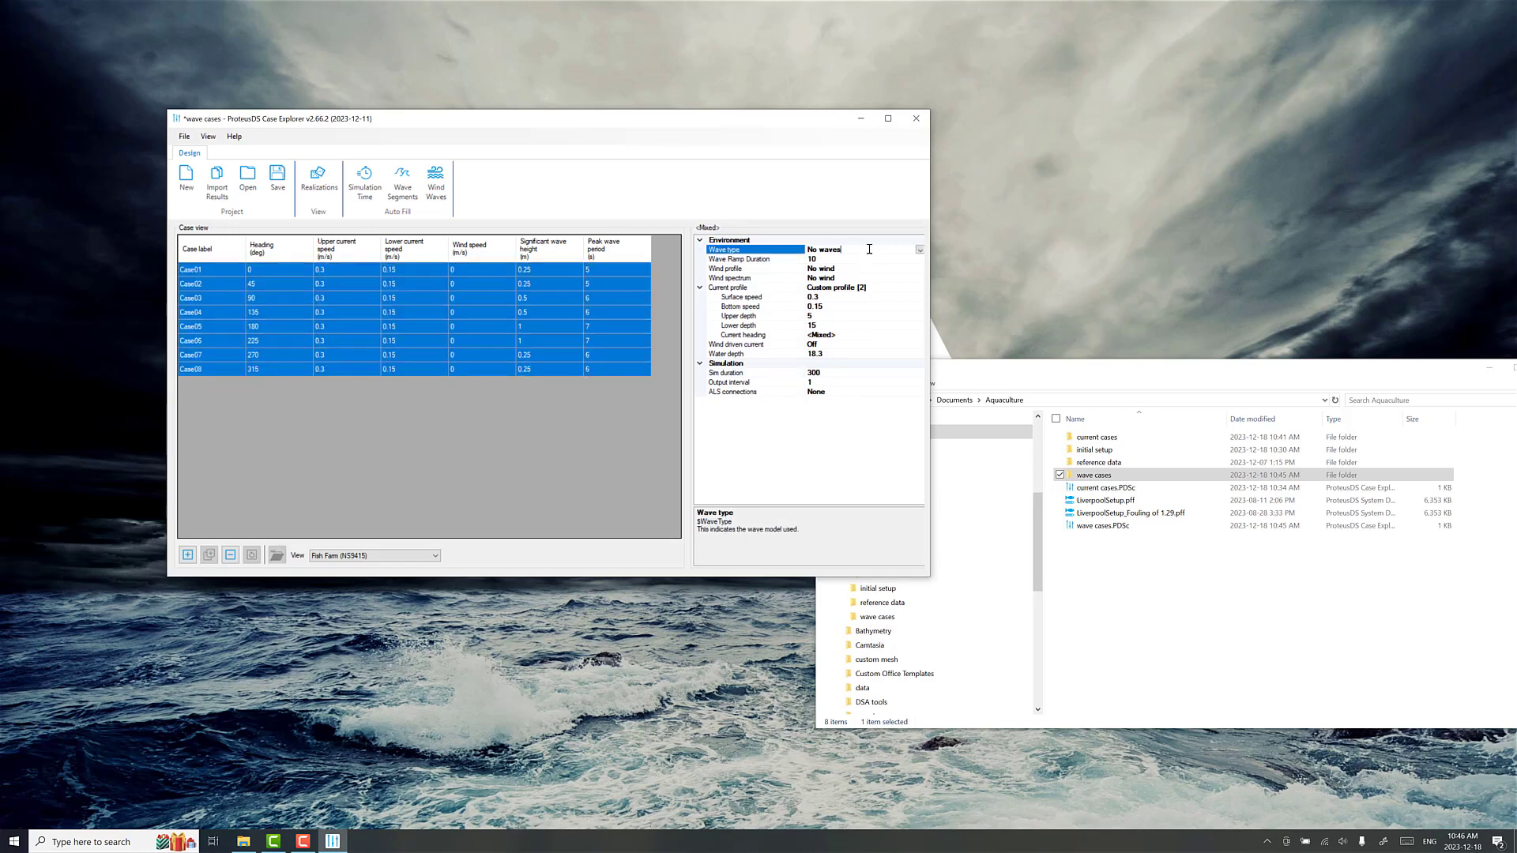
{"action": "left_click", "coordinate": [922, 253]}
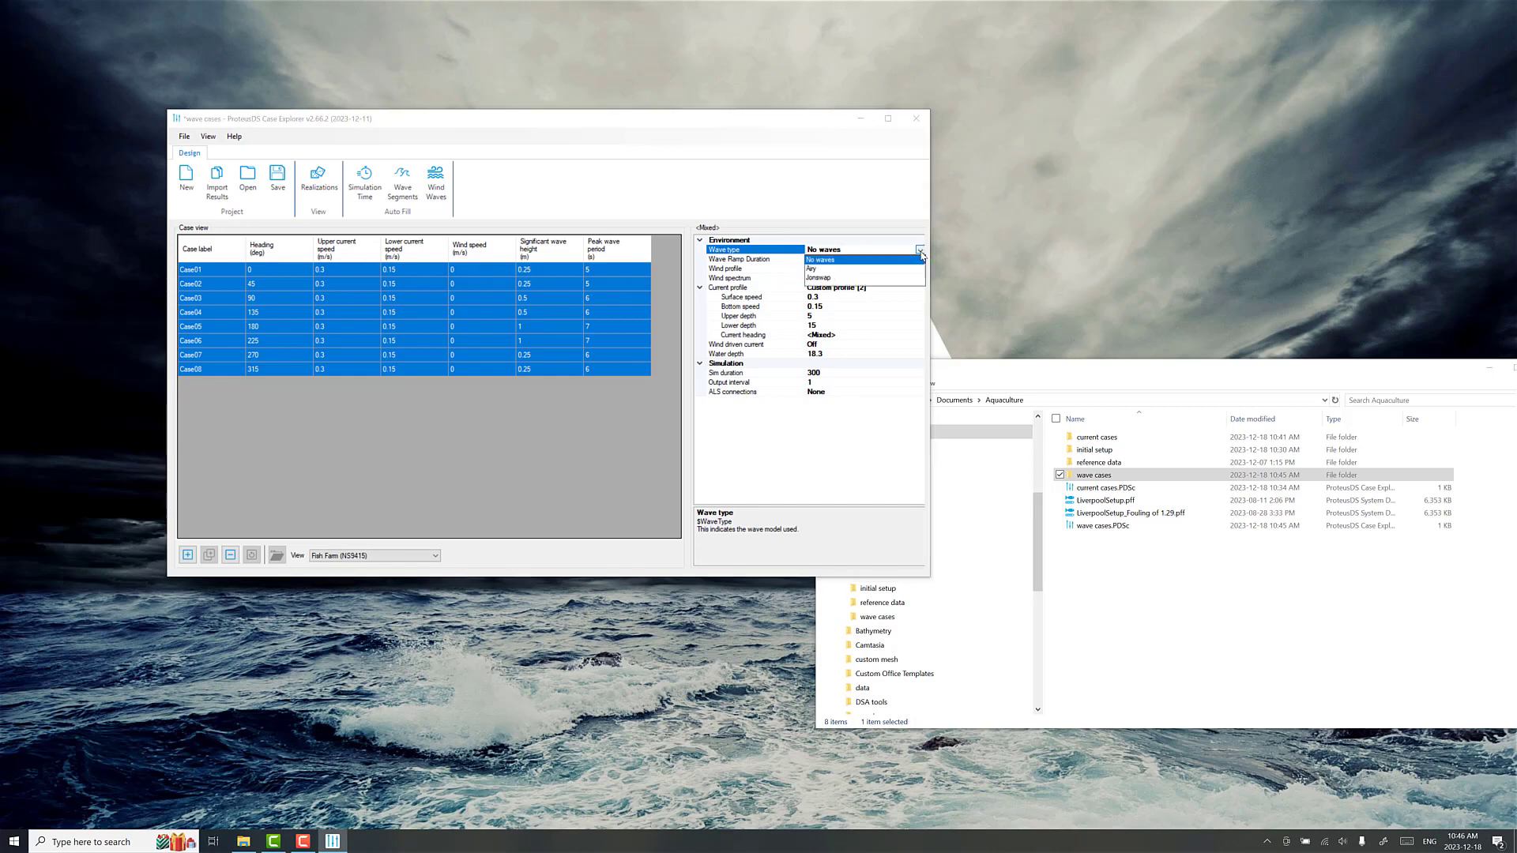
{"action": "left_click", "coordinate": [810, 270]}
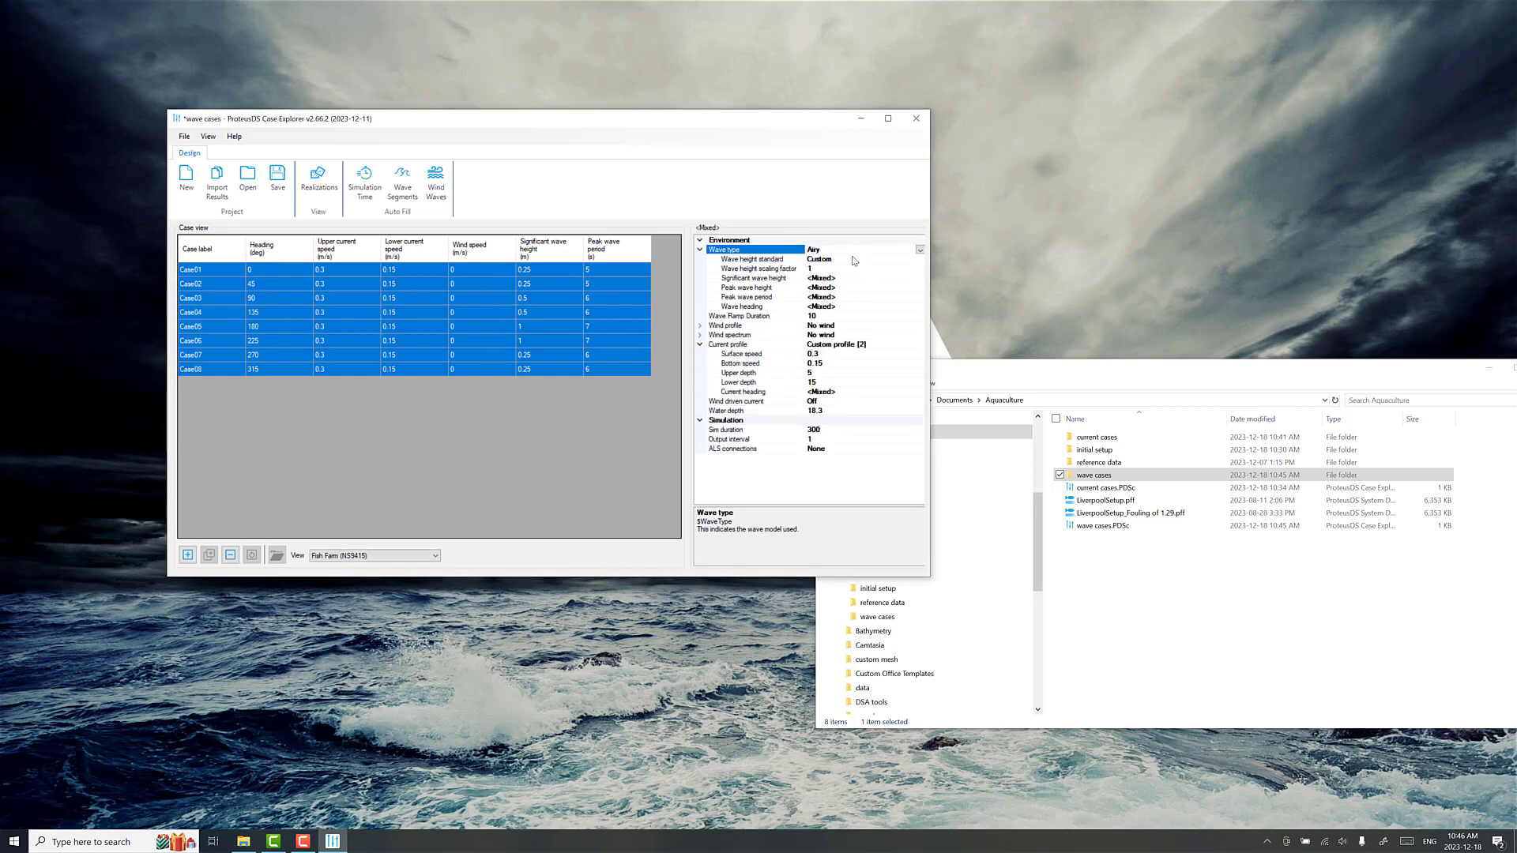
Set the wave height standard to NS9415 for all selected load cases
{"action": "left_click", "coordinate": [865, 260]}
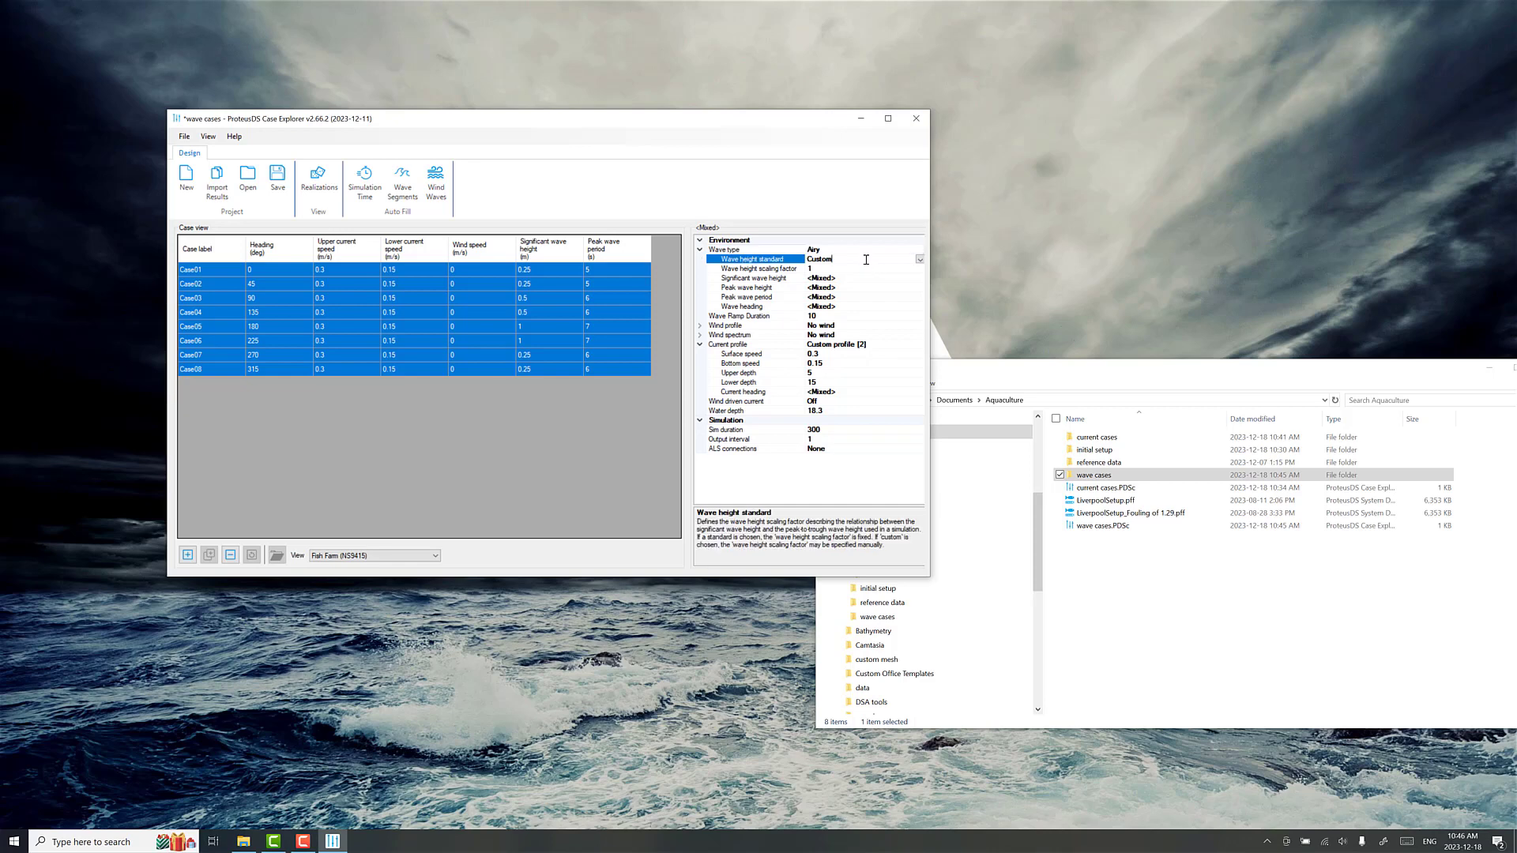
{"action": "left_click", "coordinate": [833, 251]}
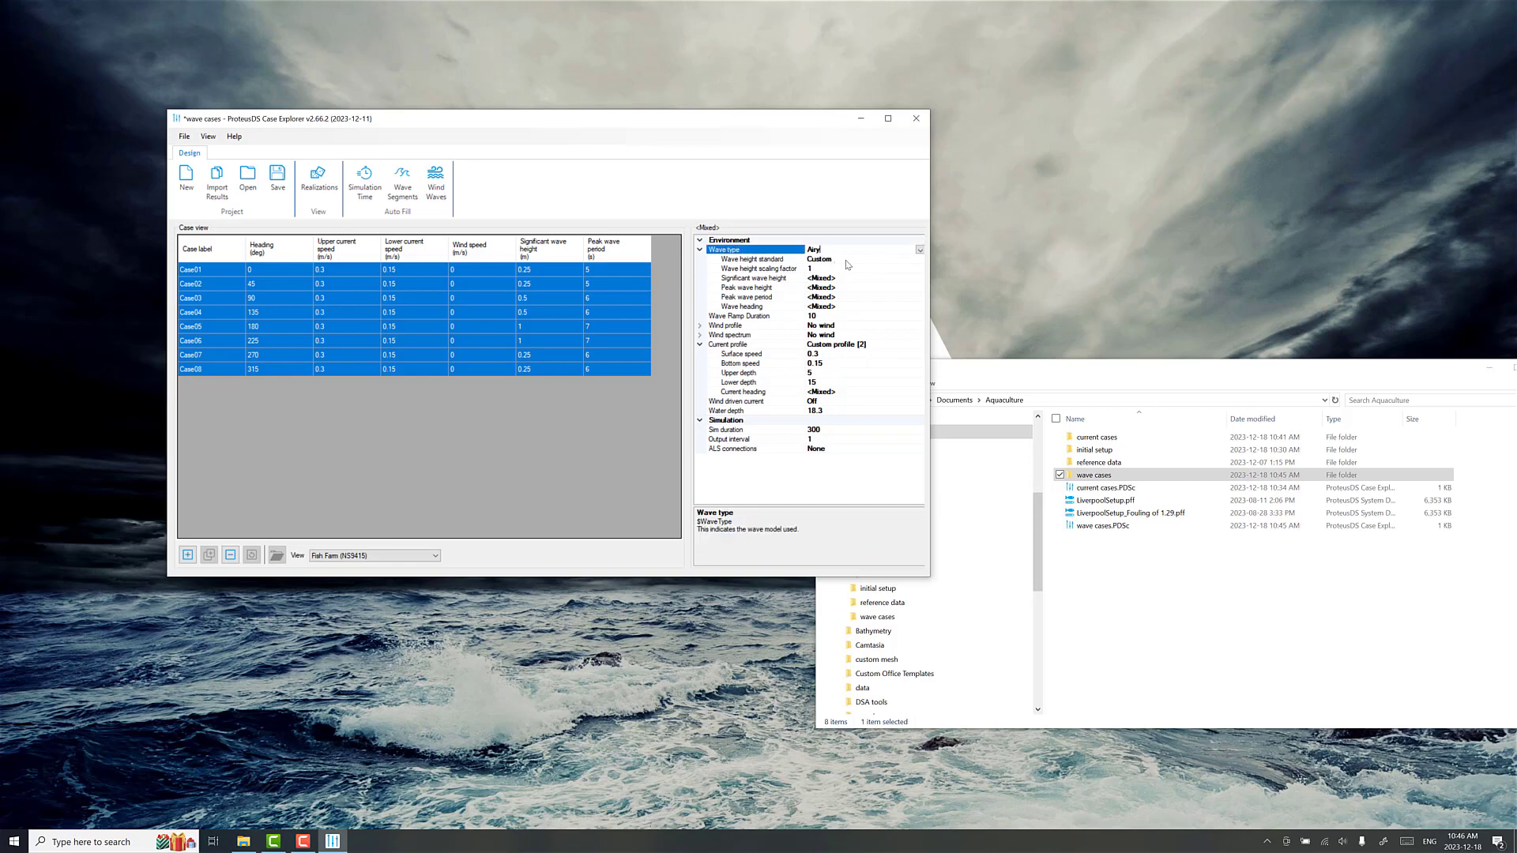
{"action": "left_click", "coordinate": [848, 261]}
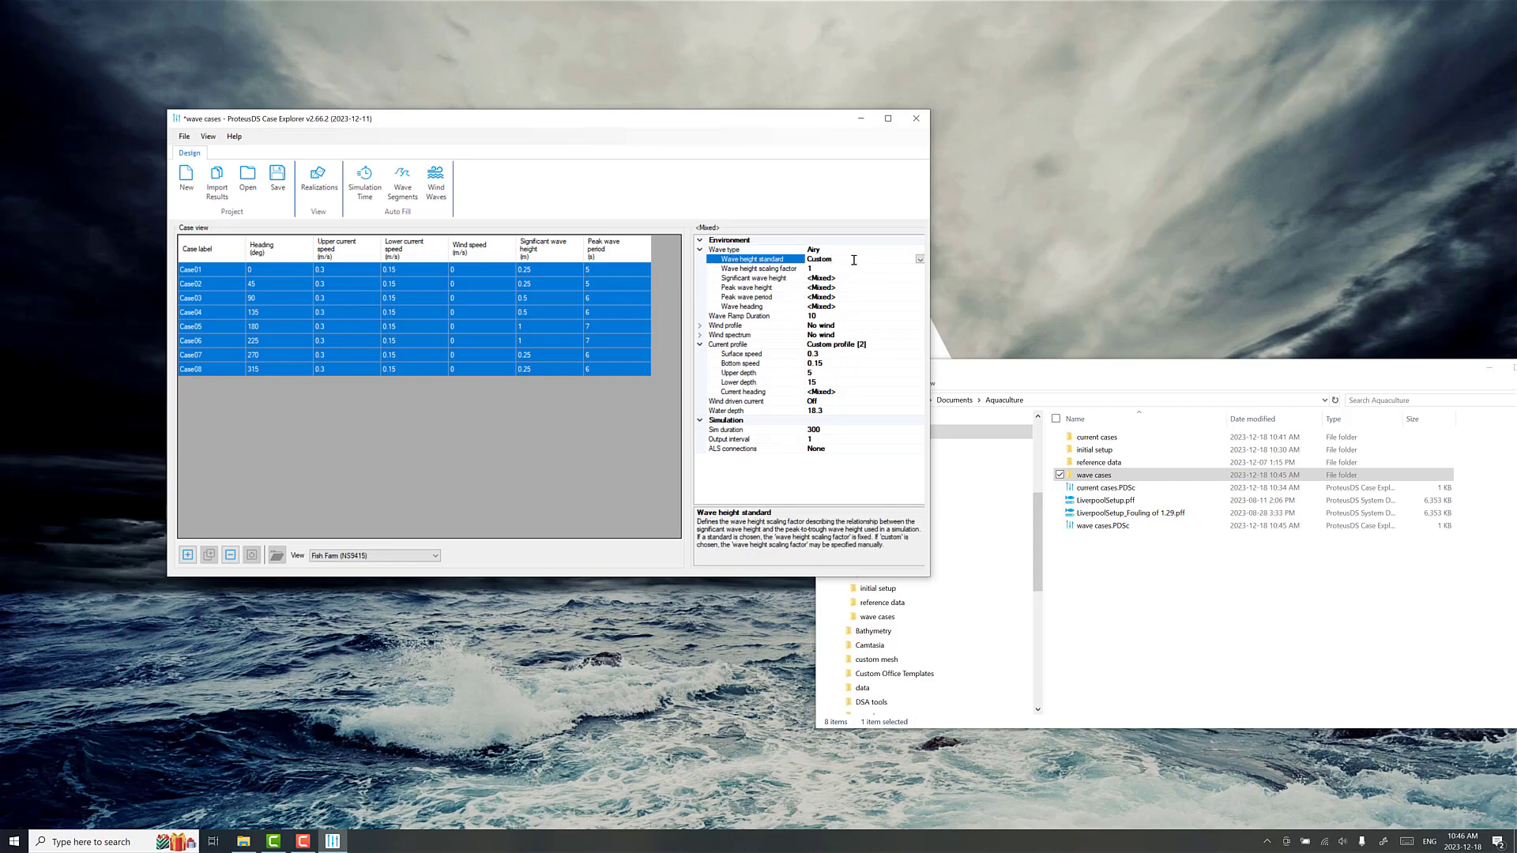
{"action": "left_click", "coordinate": [921, 261]}
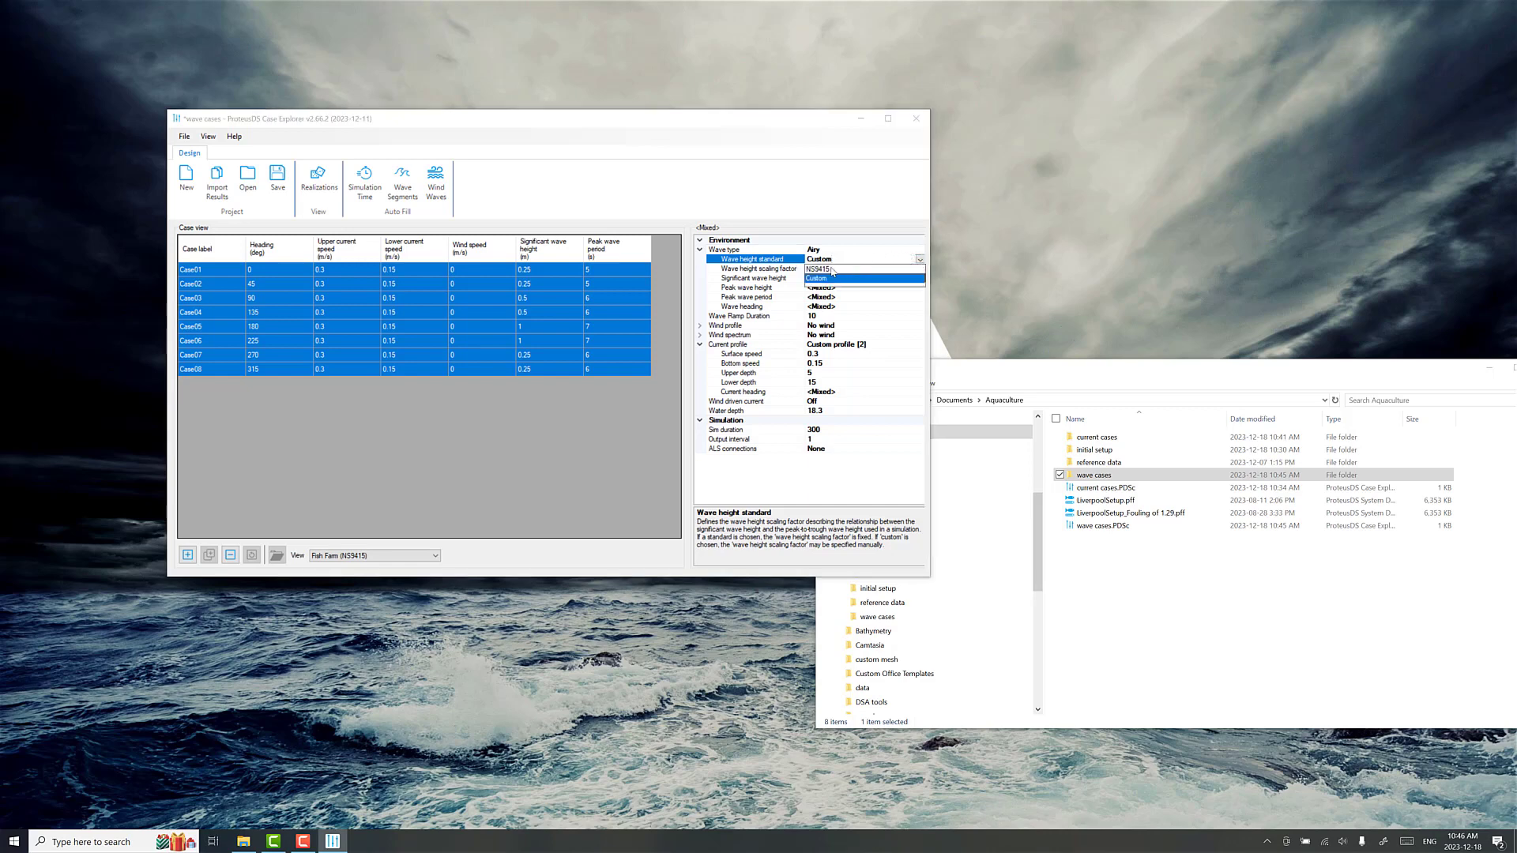
{"action": "left_click", "coordinate": [829, 270]}
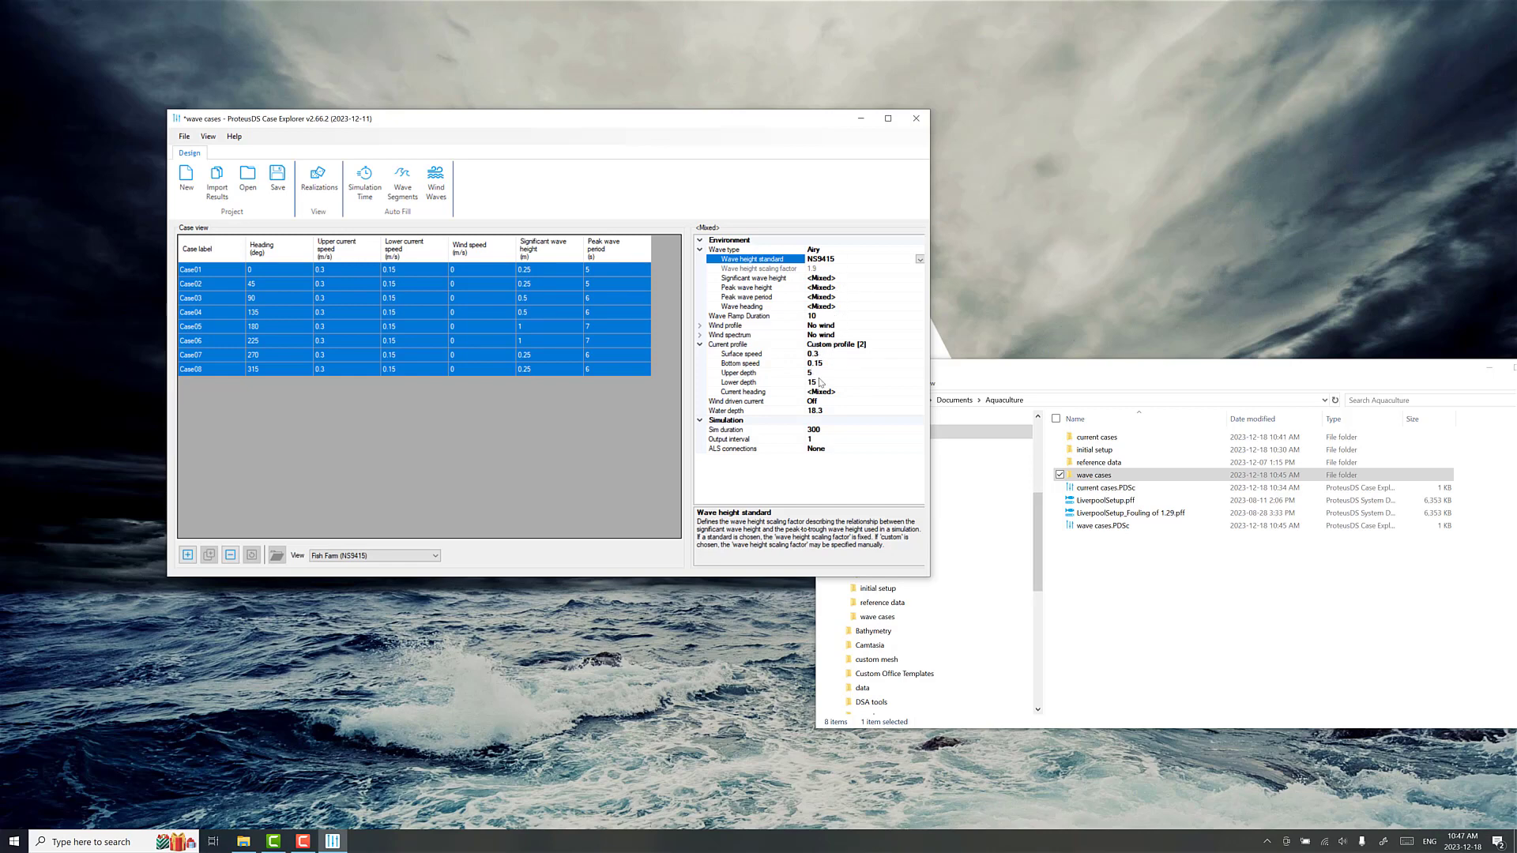
Set the simulation output interval to 0.1 s for all selected load cases
{"action": "left_click", "coordinate": [831, 432]}
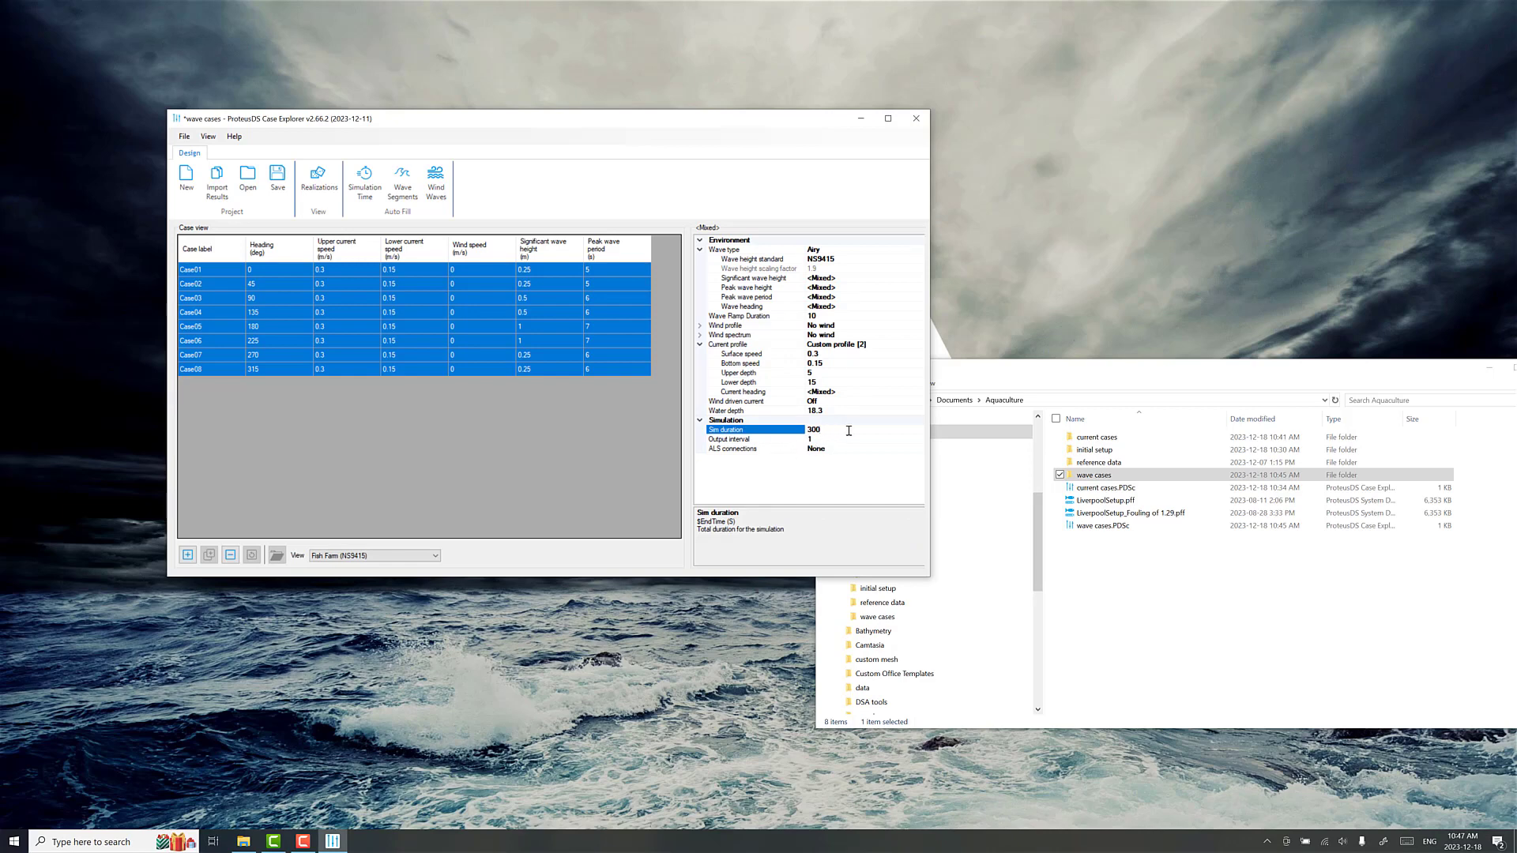
{"action": "left_click", "coordinate": [822, 440]}
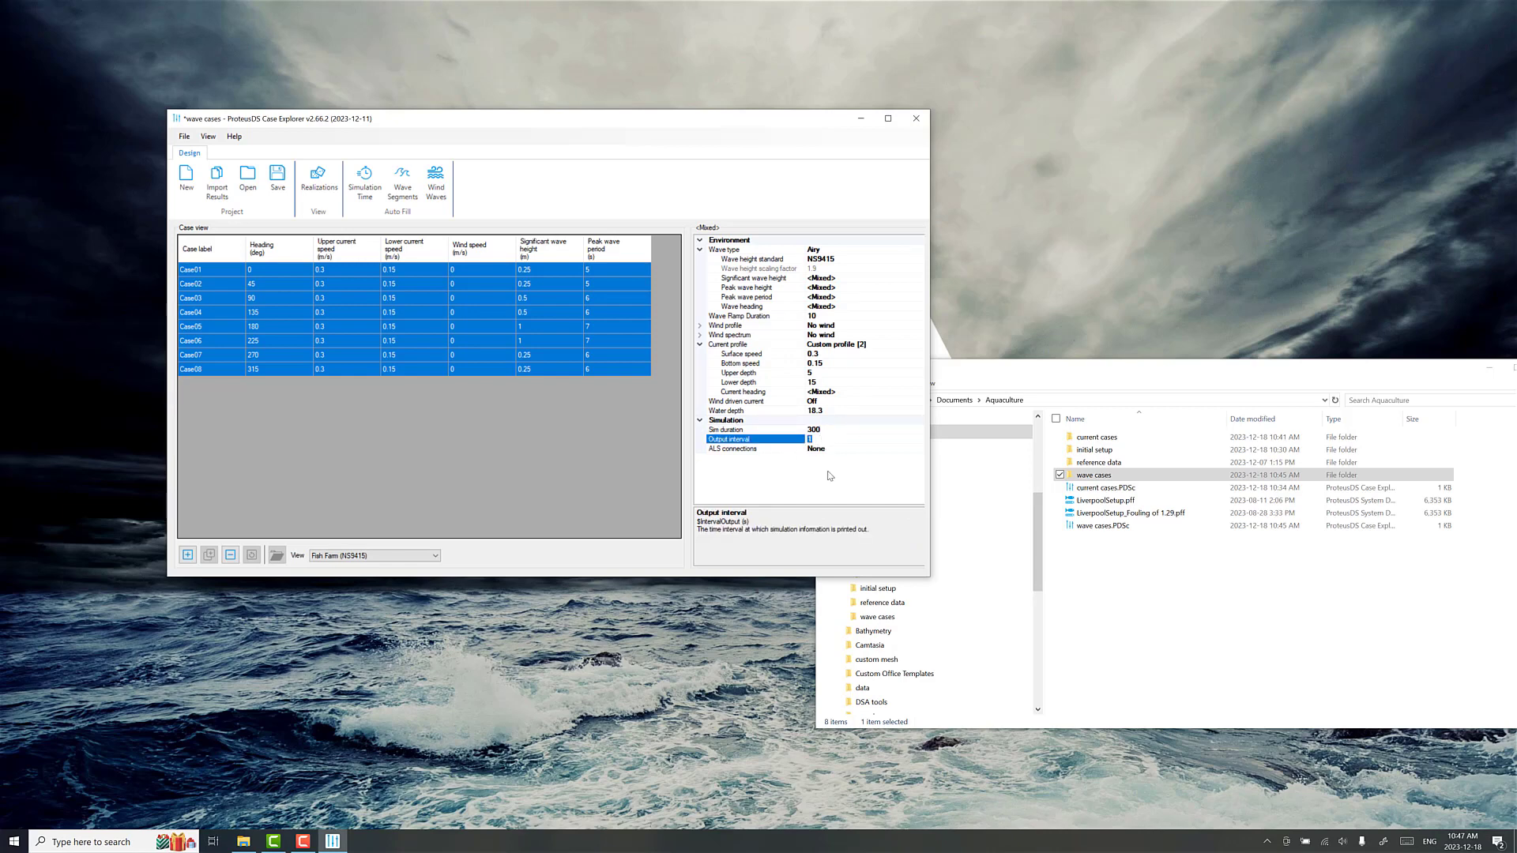
{"action": "type", "text": "0.1"}
Auto fill the simulation duration and wave ramp duration from the peak wave period, applied to all load cases
{"action": "left_click", "coordinate": [369, 194]}
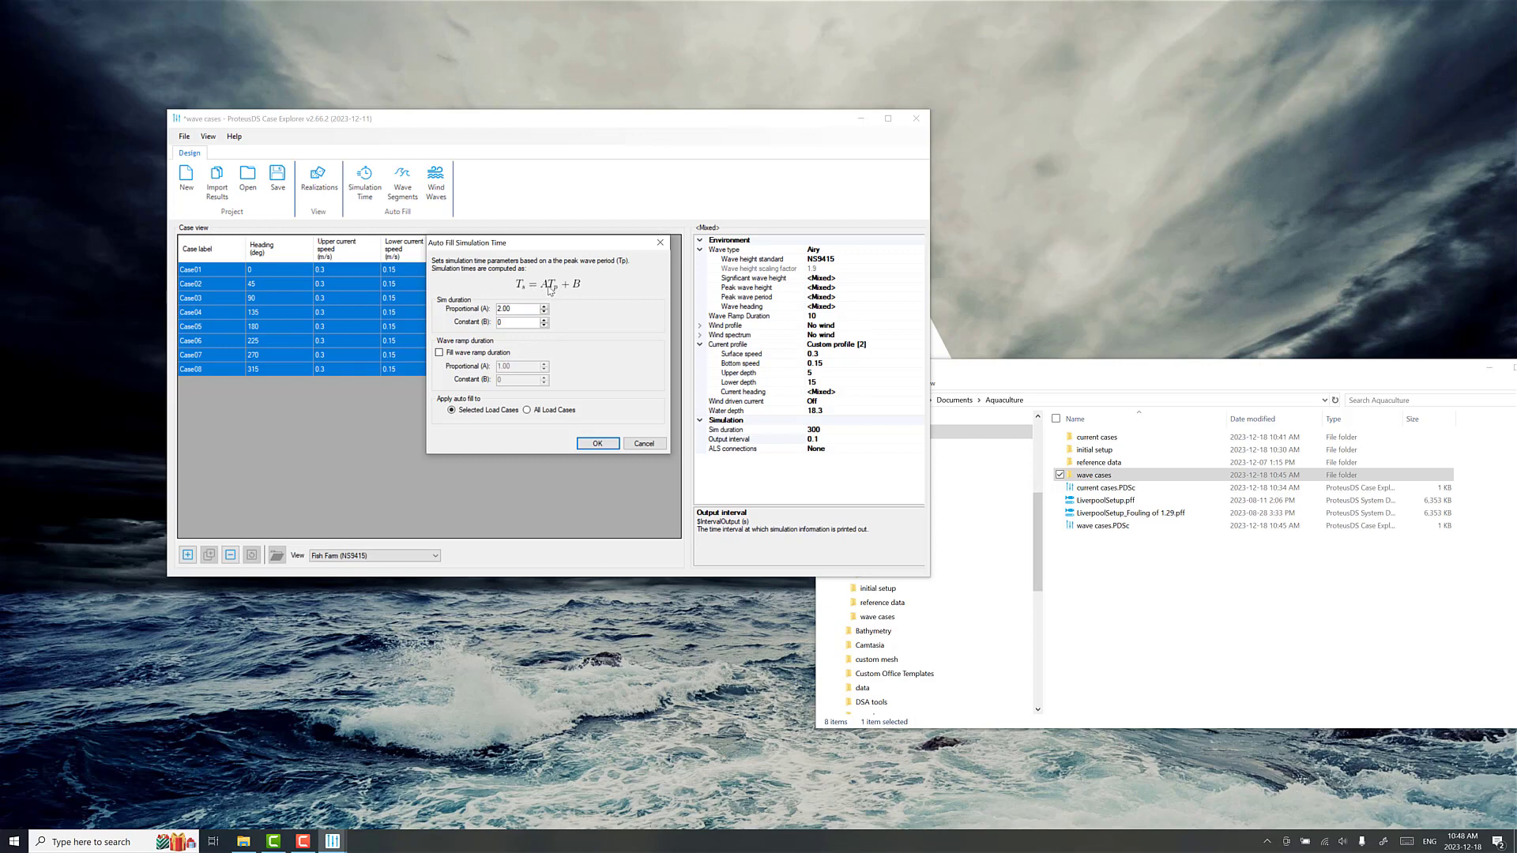
{"action": "left_click", "coordinate": [447, 354]}
{"action": "left_click", "coordinate": [527, 410]}
{"action": "left_click", "coordinate": [594, 443]}
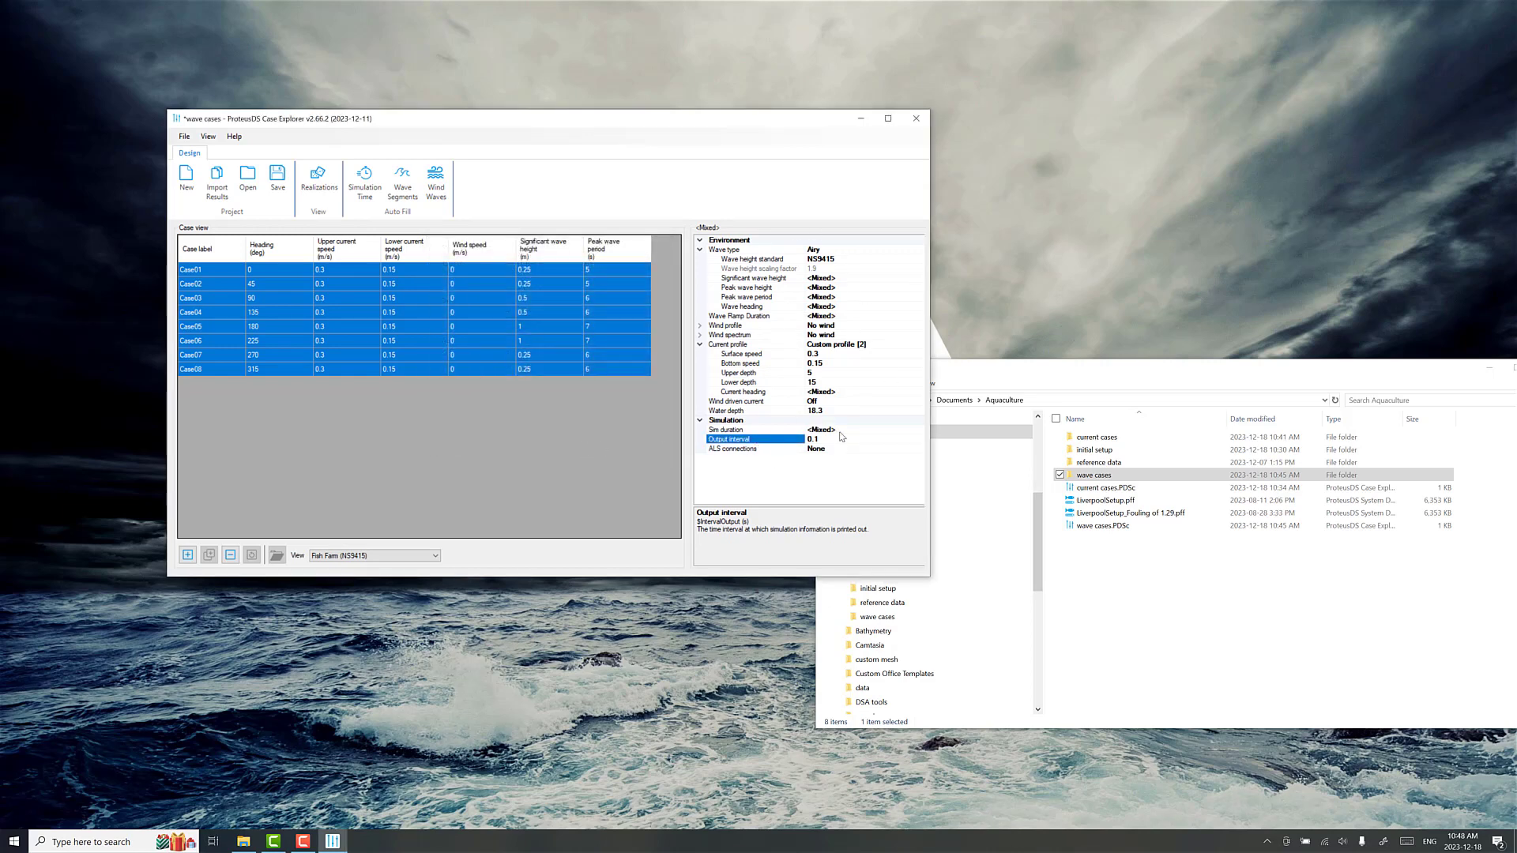
Review the wave and simulation settings of Case03 and save the wave cases project
{"action": "left_click", "coordinate": [598, 300]}
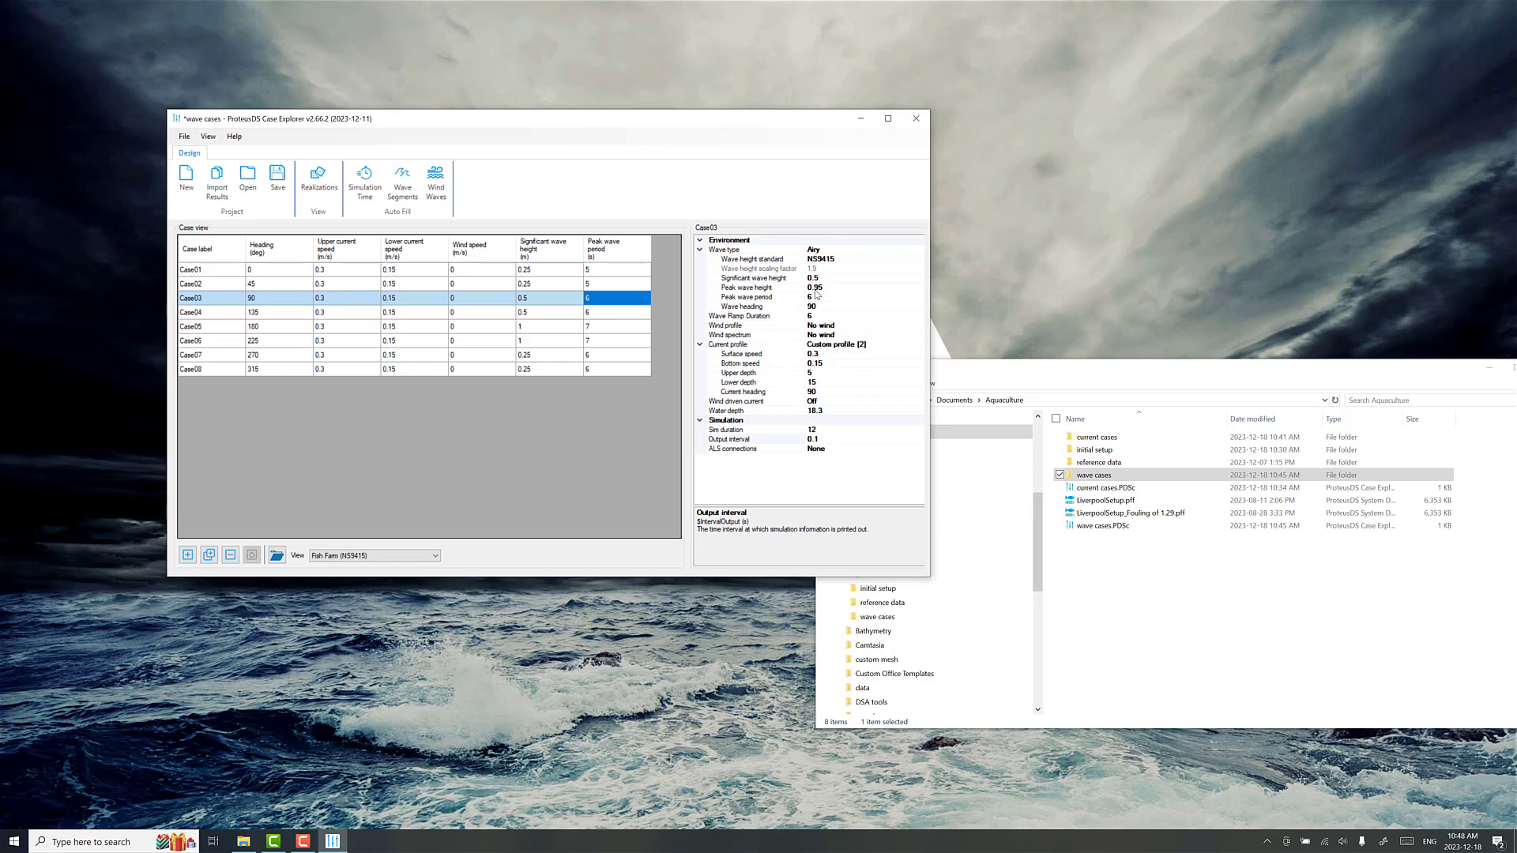
{"action": "left_click", "coordinate": [277, 179]}
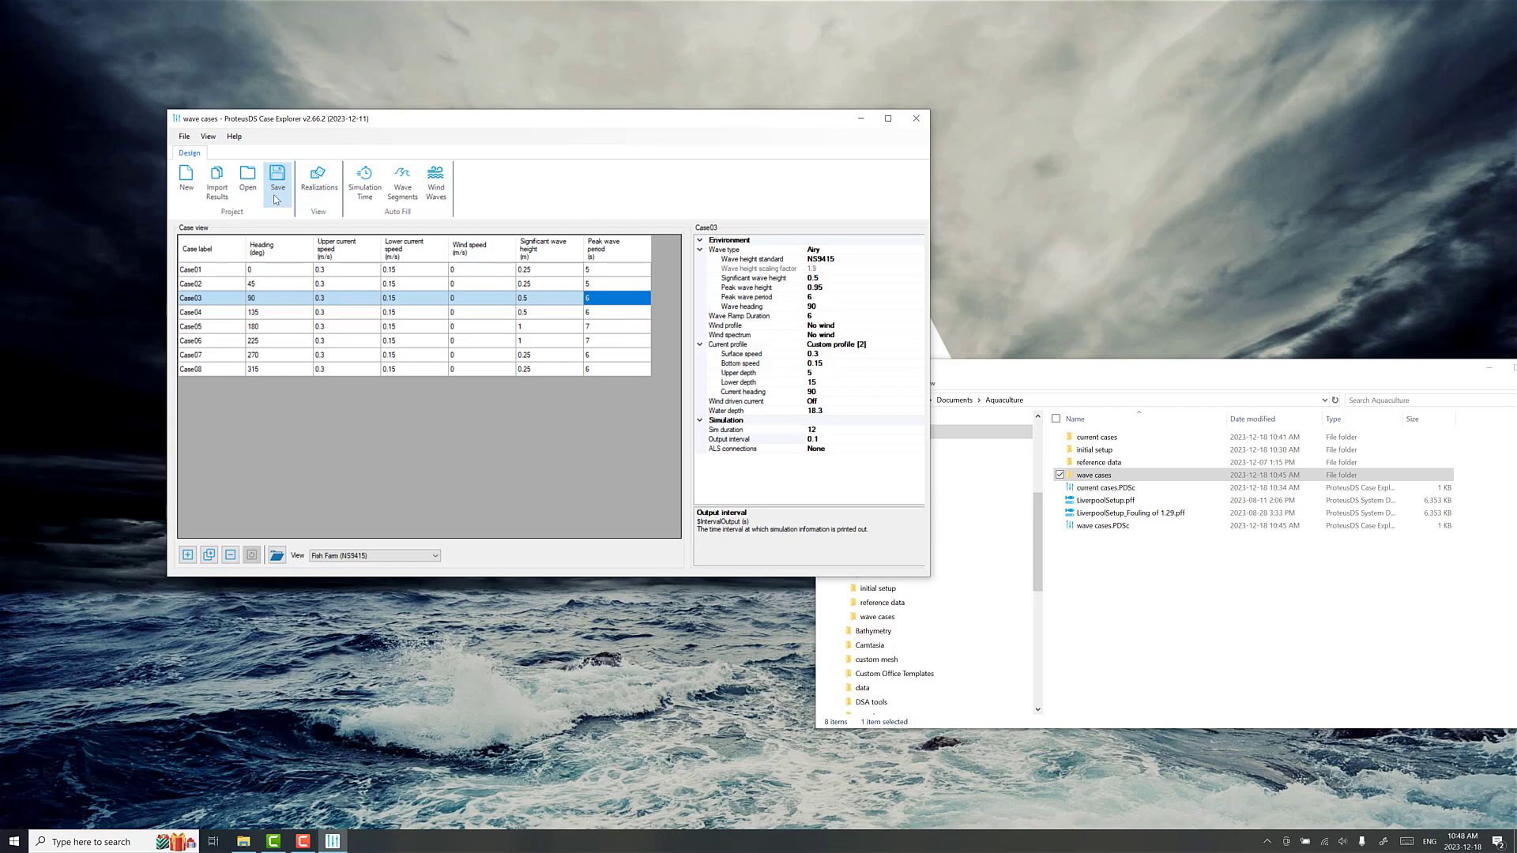
Open Realization001.PDSi from the Case01 folder of the wave cases in ProteusDS Simulation Toolbox and move its window clear of the case table
{"action": "double_click", "coordinate": [1093, 475]}
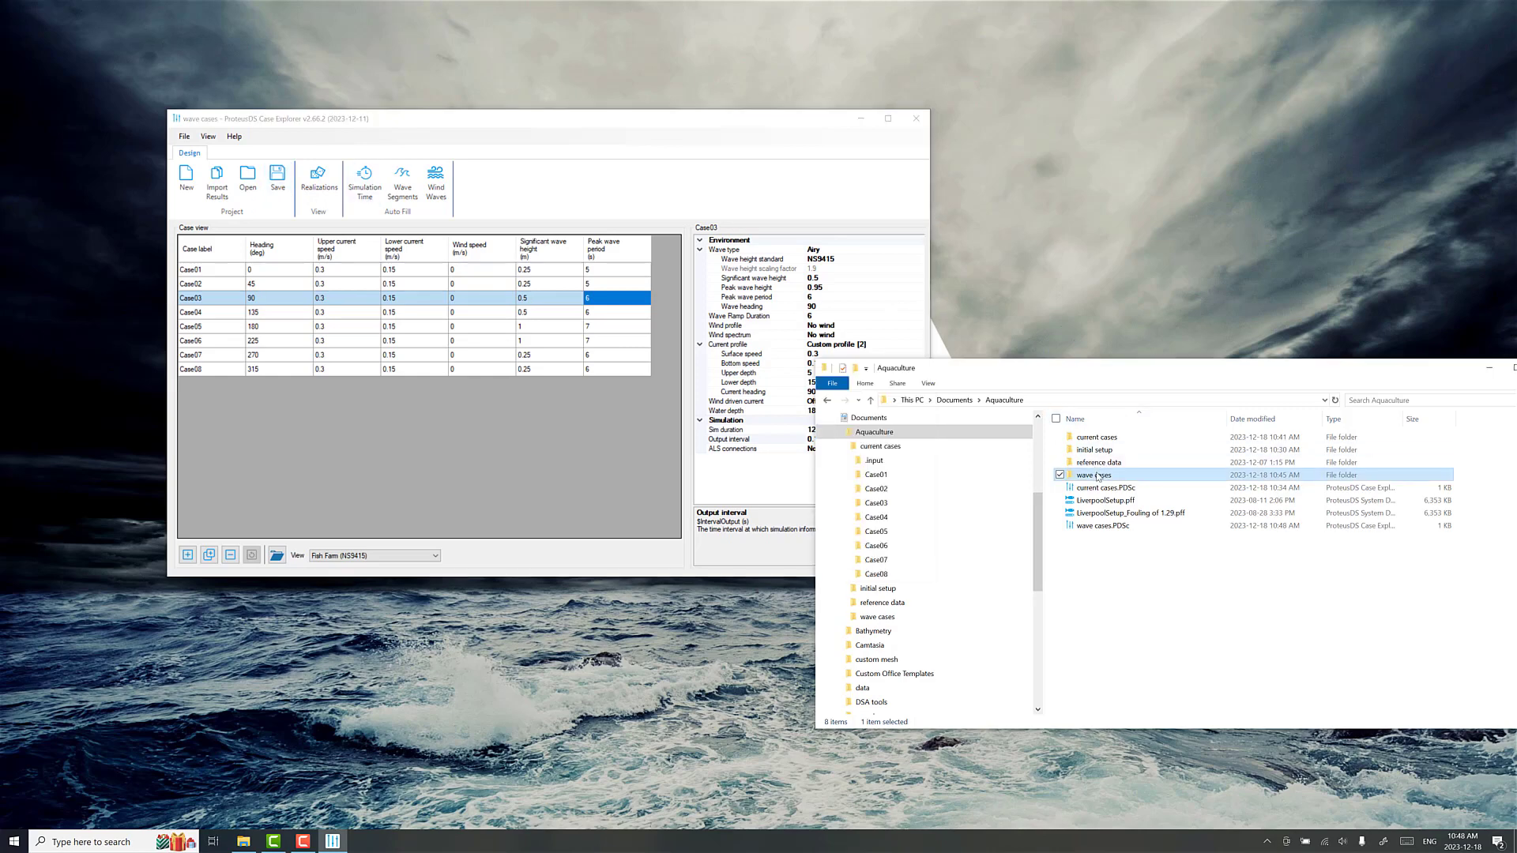
{"action": "double_click", "coordinate": [1097, 451]}
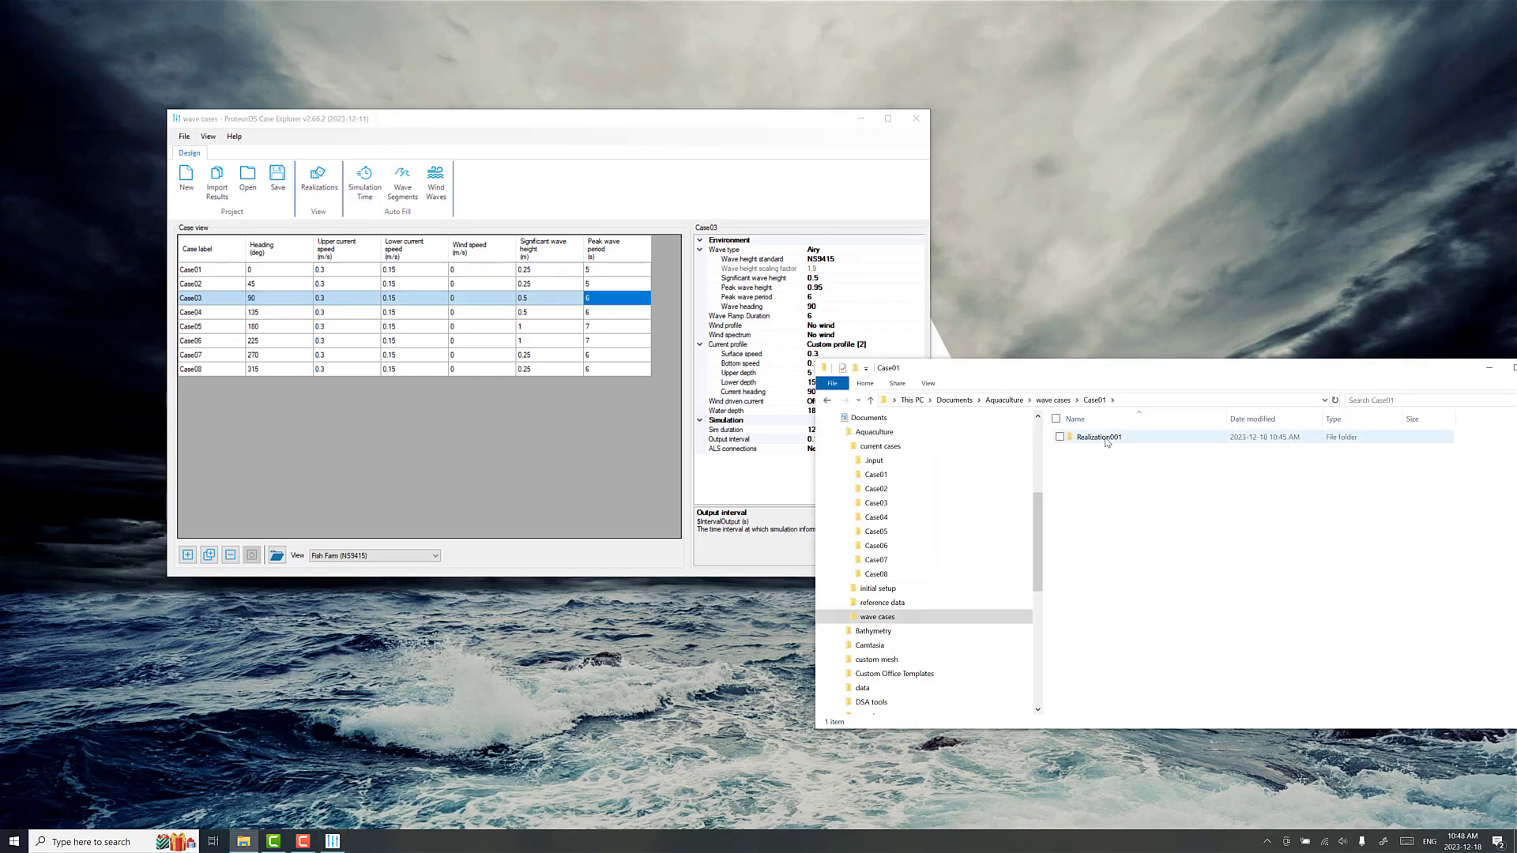
{"action": "double_click", "coordinate": [1104, 440]}
{"action": "scroll", "coordinate": [1106, 486], "scroll_direction": "down", "scroll_amount": 15}
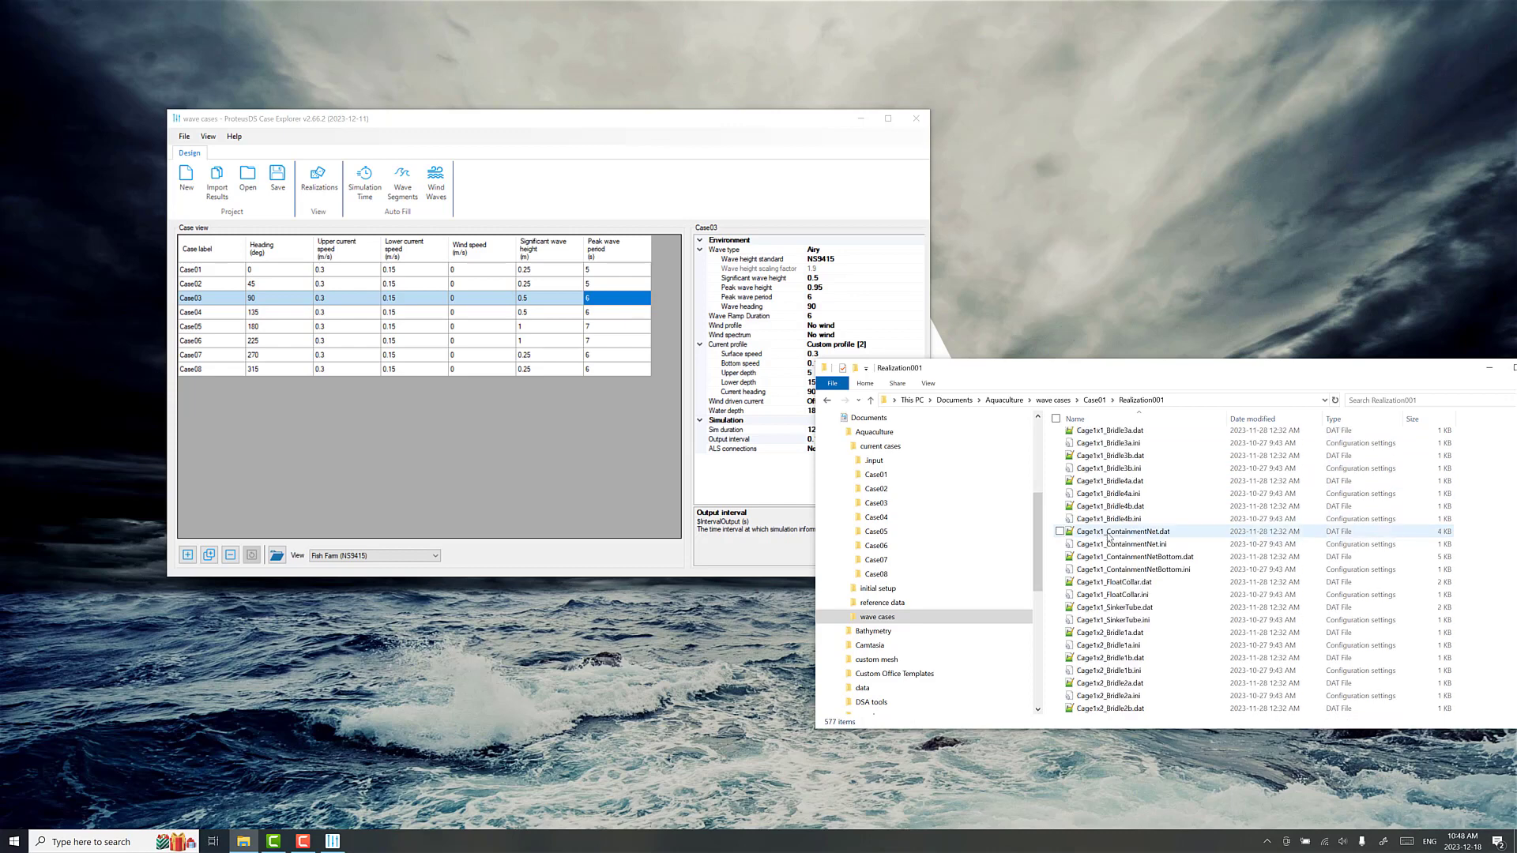
{"action": "scroll", "coordinate": [1104, 547], "scroll_direction": "down", "scroll_amount": 10}
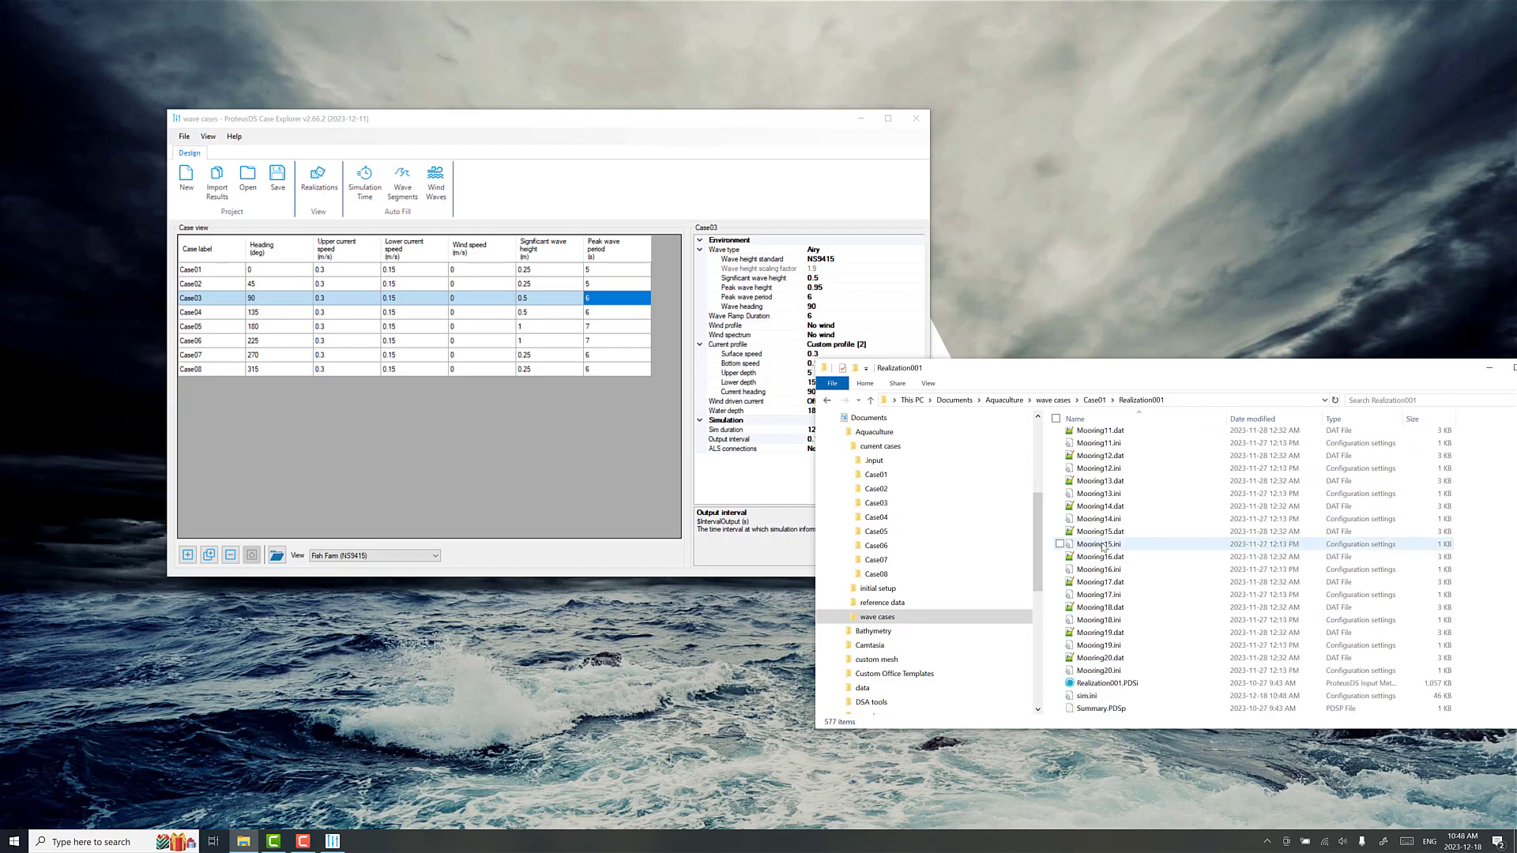
{"action": "left_click_drag", "start_coordinate": [1106, 683], "coordinate": [841, 349]}
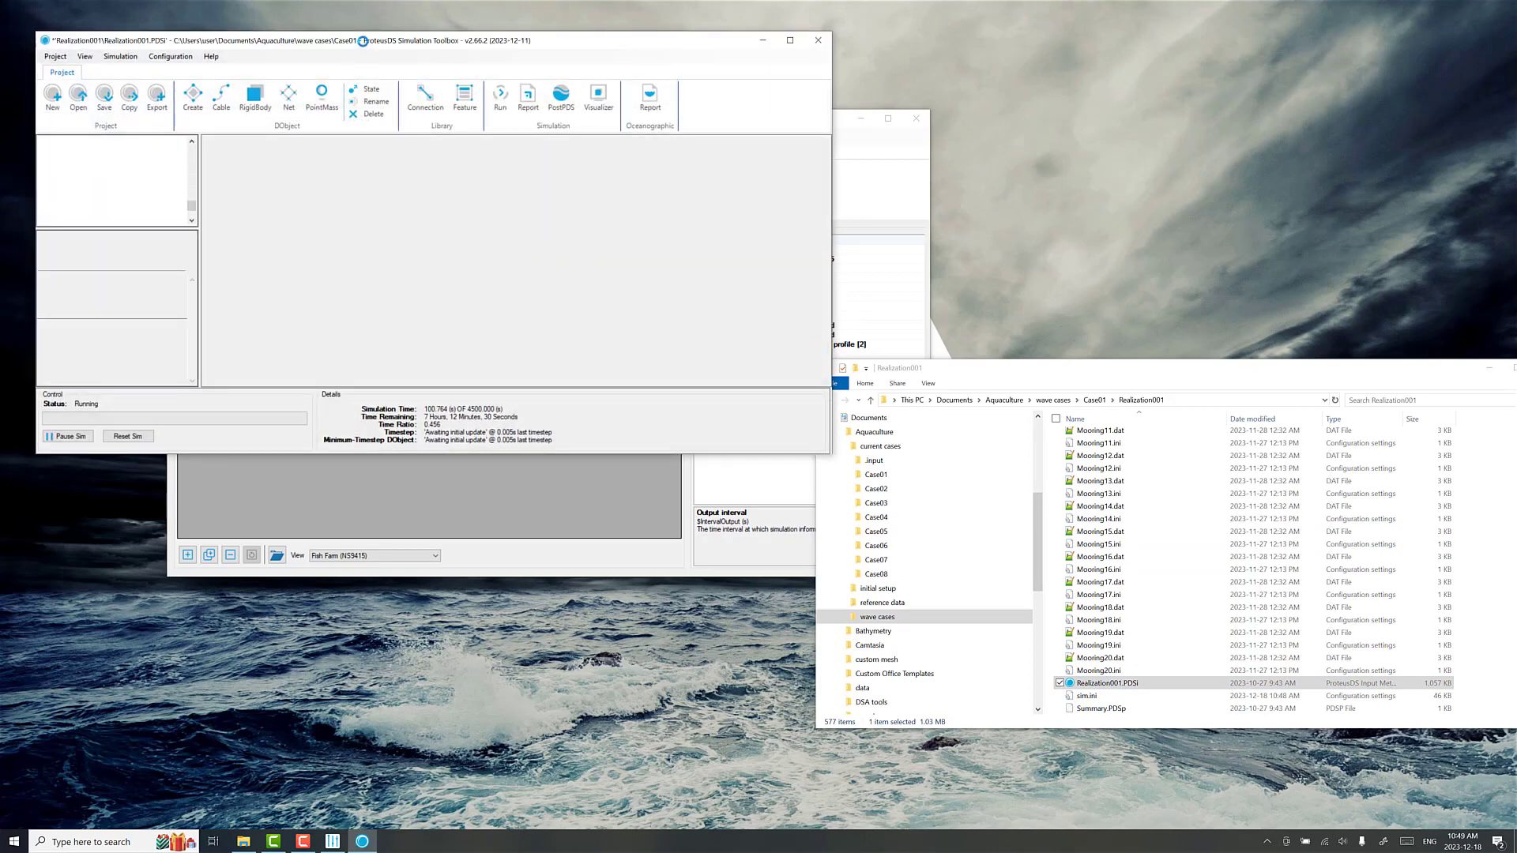
{"action": "left_click_drag", "start_coordinate": [360, 41], "coordinate": [1020, 142]}
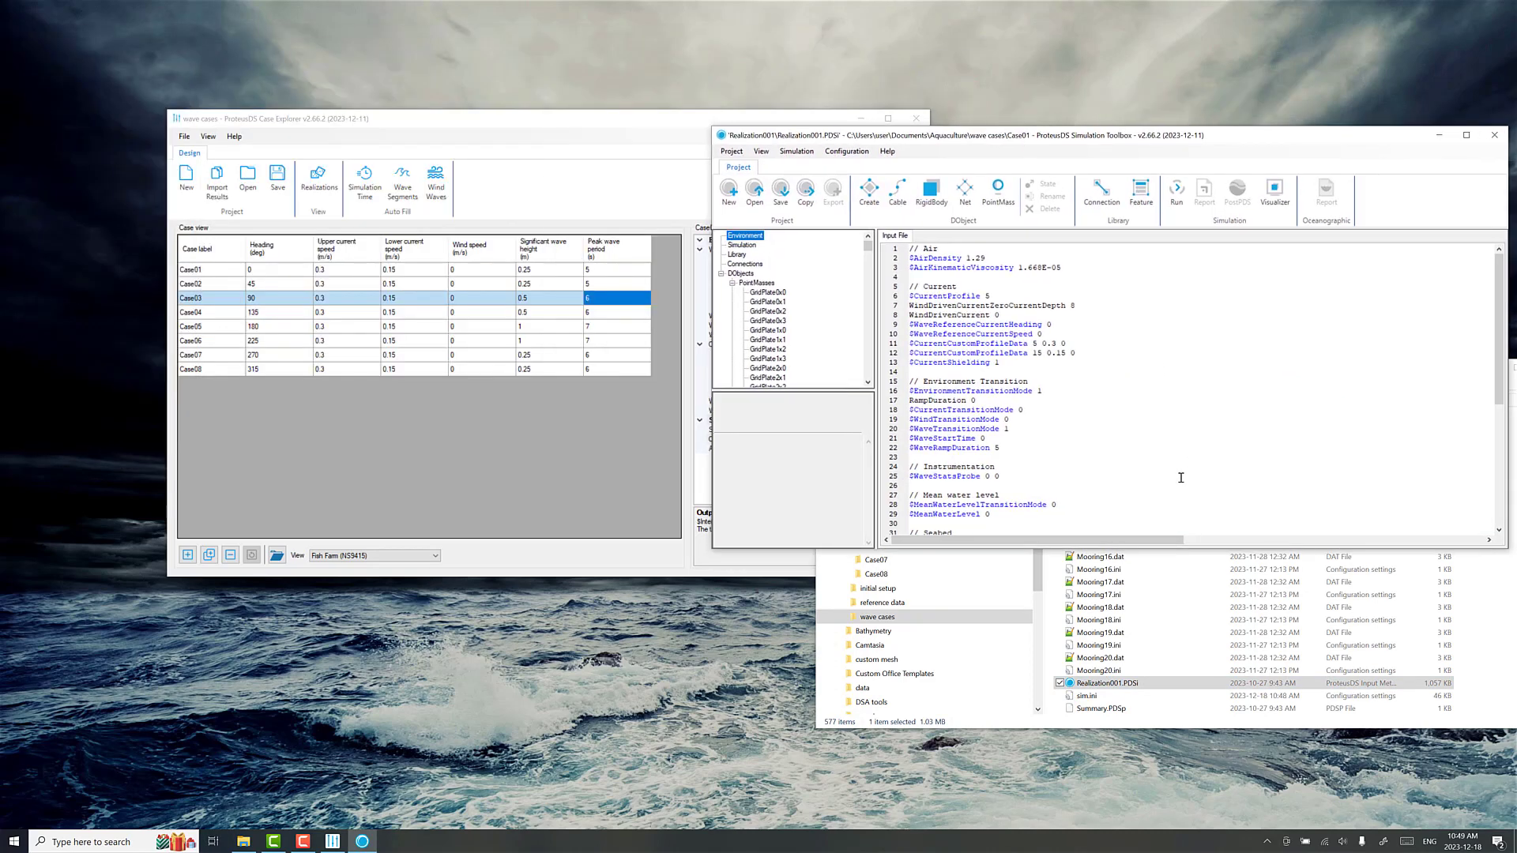
Examine the custom current profile data and the wave height in Case01's environment input file
{"action": "left_click_drag", "start_coordinate": [1081, 348], "coordinate": [813, 342]}
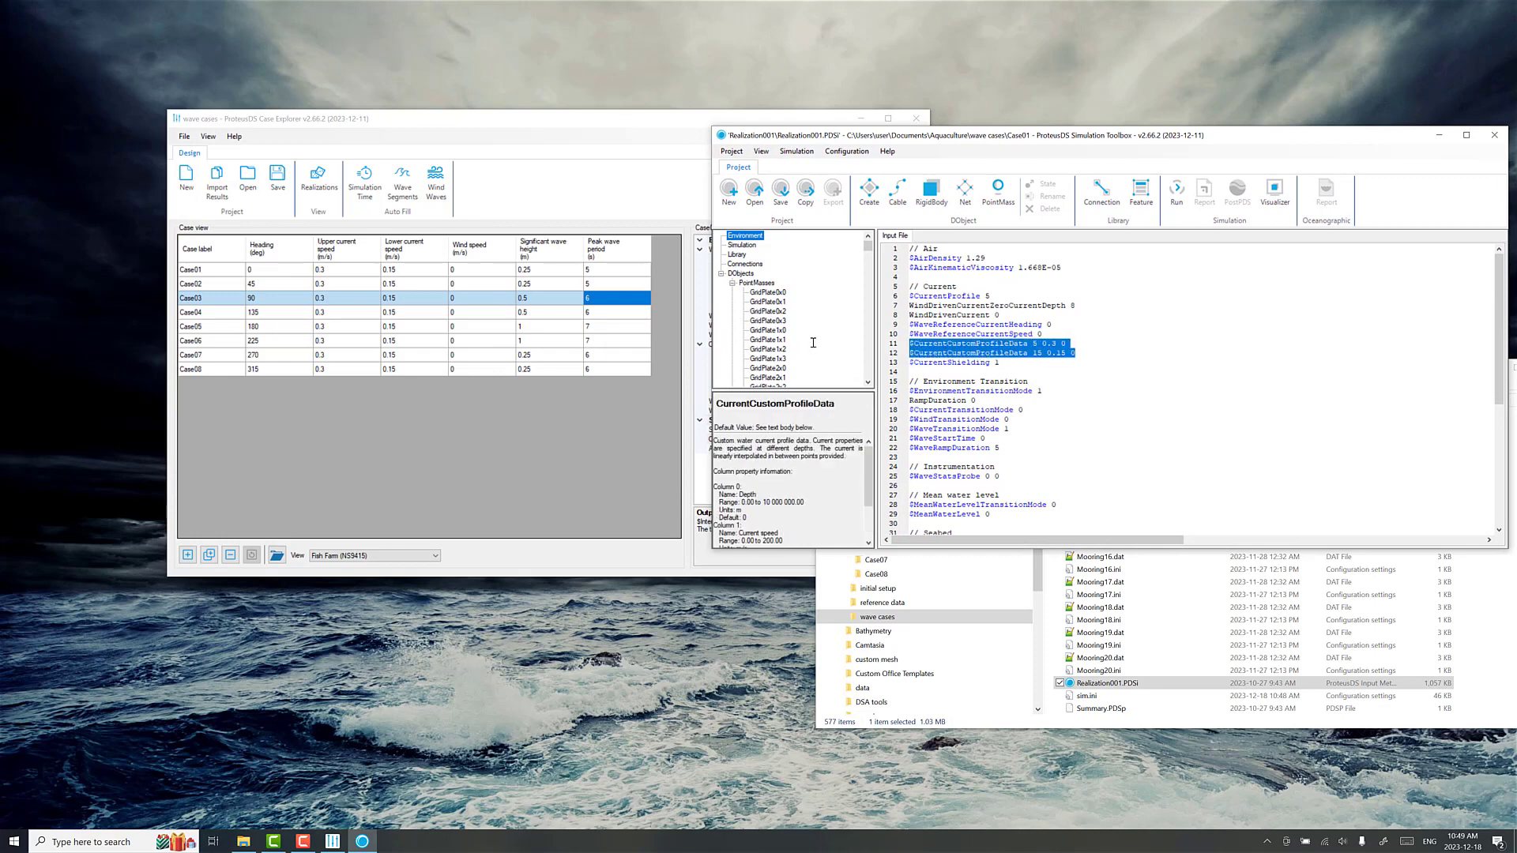
{"action": "left_click", "coordinate": [1038, 354]}
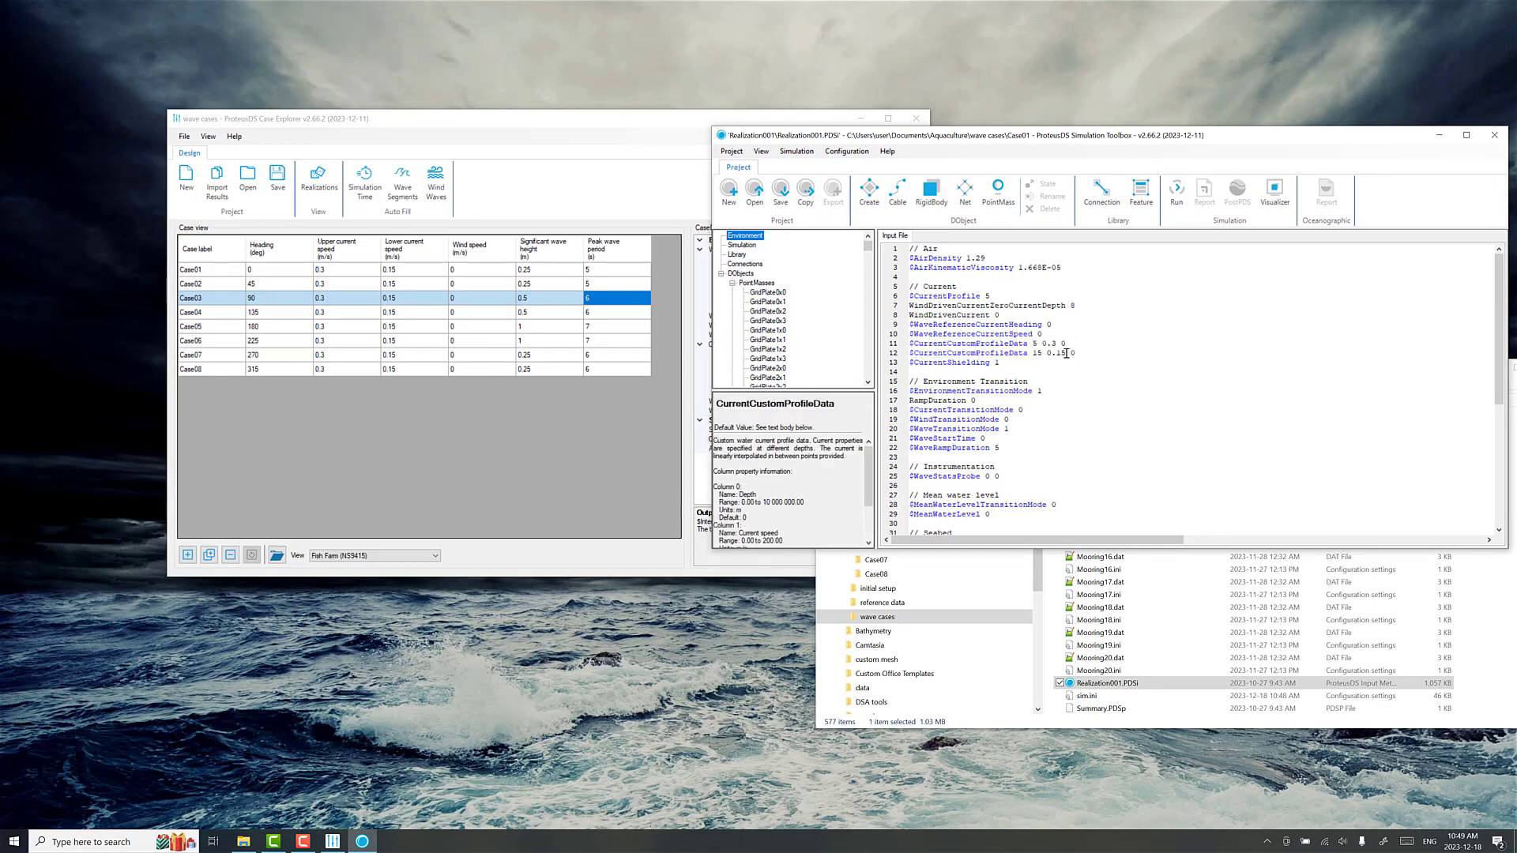
{"action": "scroll", "coordinate": [1066, 354], "scroll_direction": "down", "scroll_amount": 8}
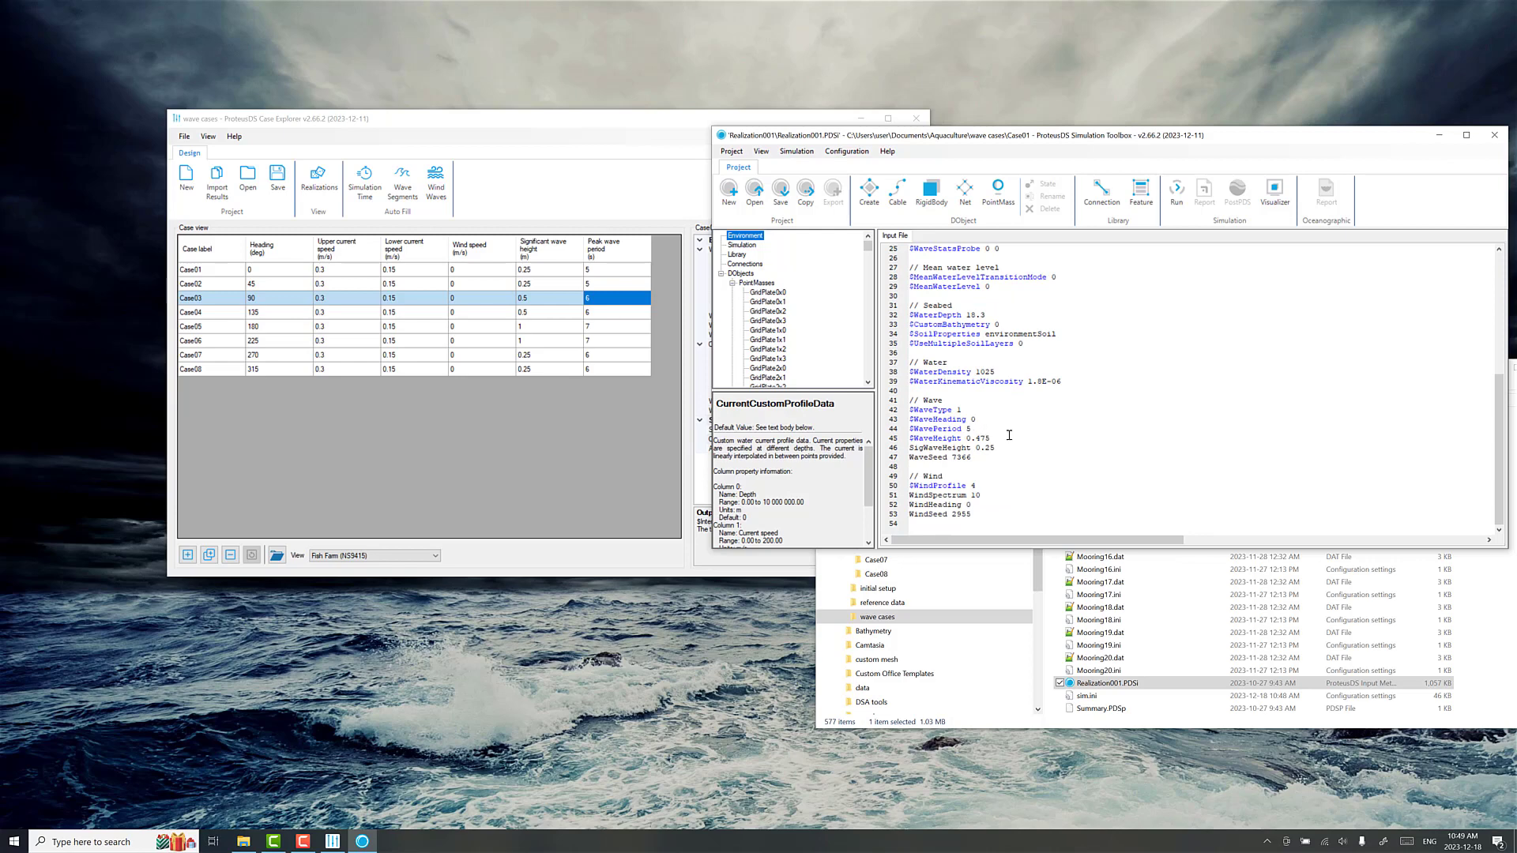
{"action": "left_click_drag", "start_coordinate": [1009, 437], "coordinate": [964, 438]}
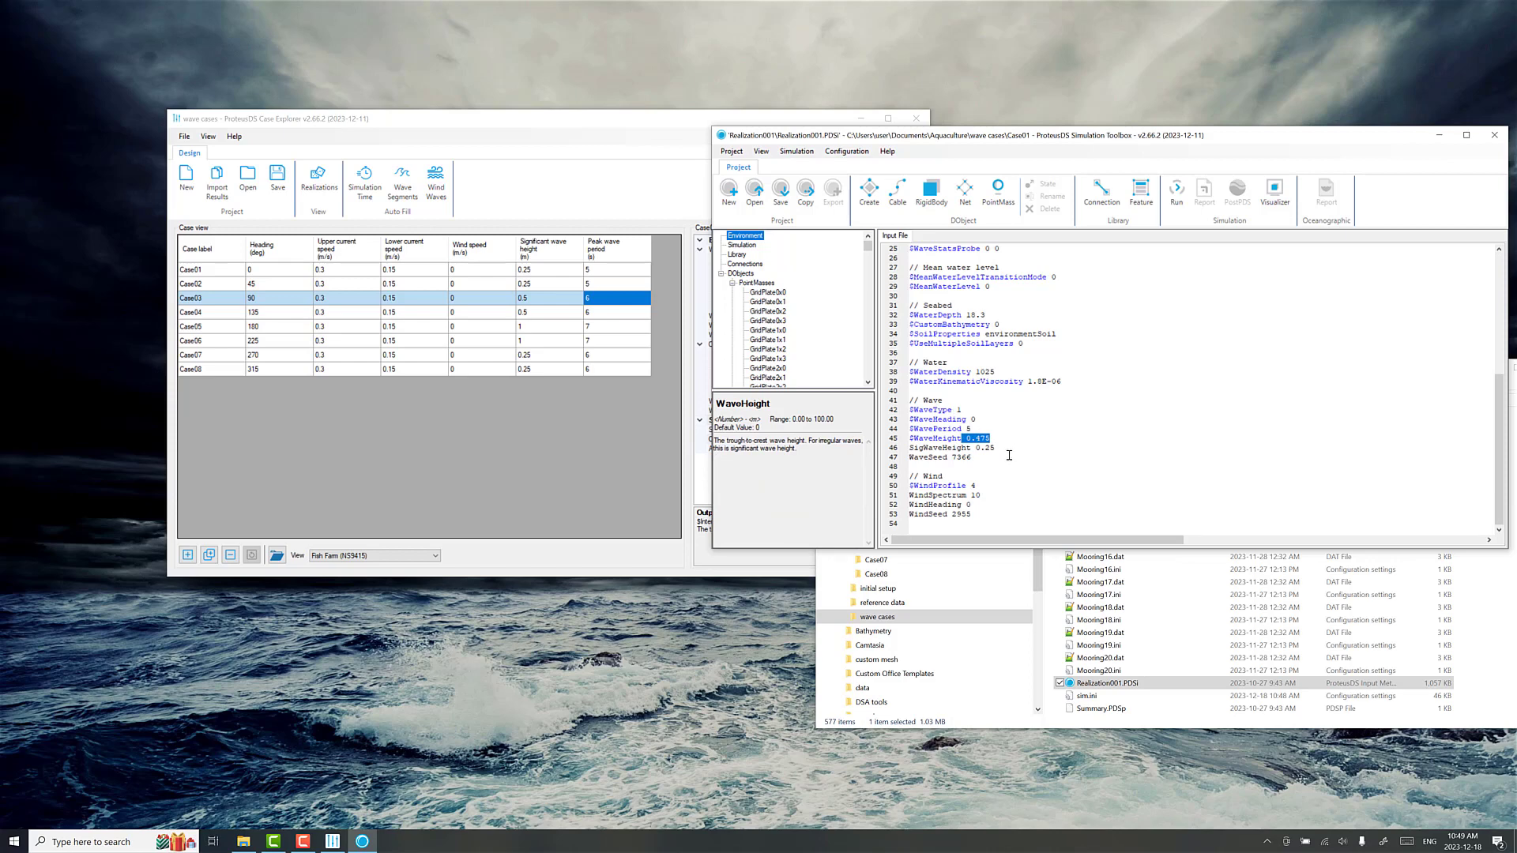
Check the output interval and end time in Case01's simulation input file, and close the Simulation Toolbox
{"action": "left_click", "coordinate": [741, 245]}
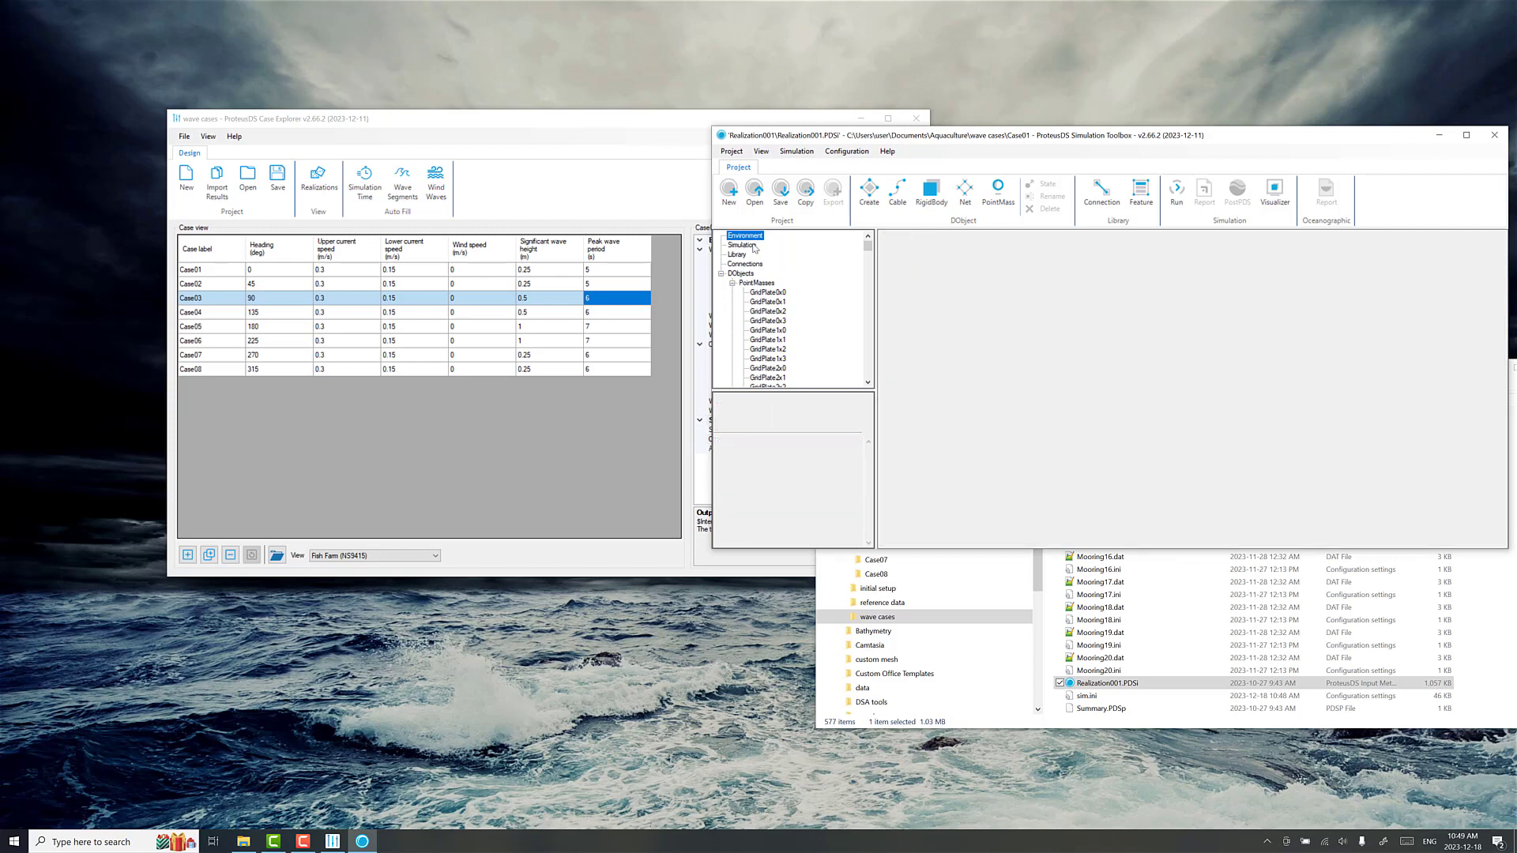
{"action": "left_click_drag", "start_coordinate": [1005, 305], "coordinate": [981, 305]}
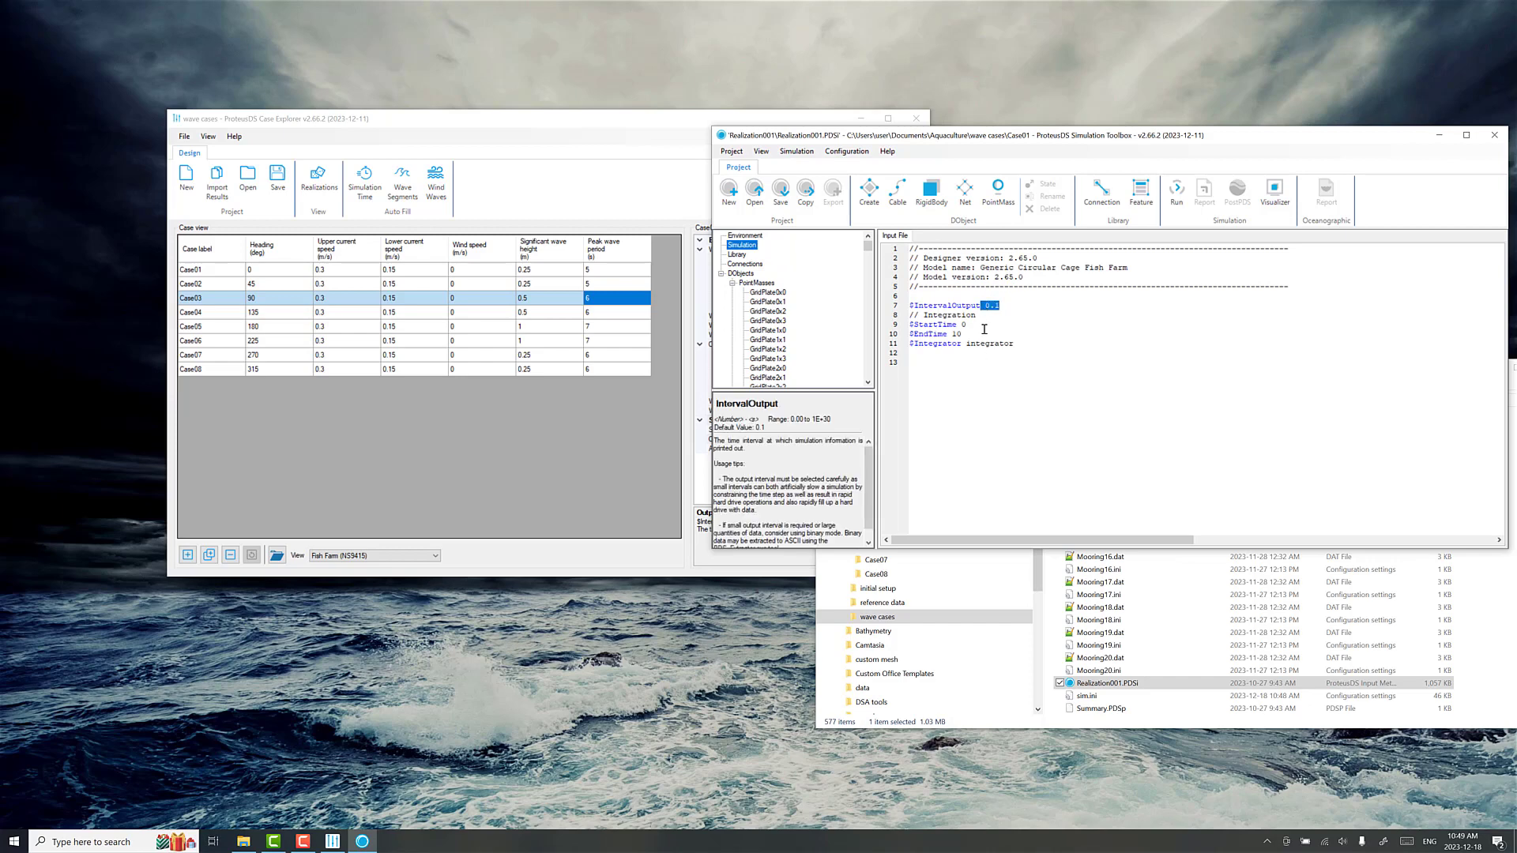
{"action": "left_click", "coordinate": [980, 318]}
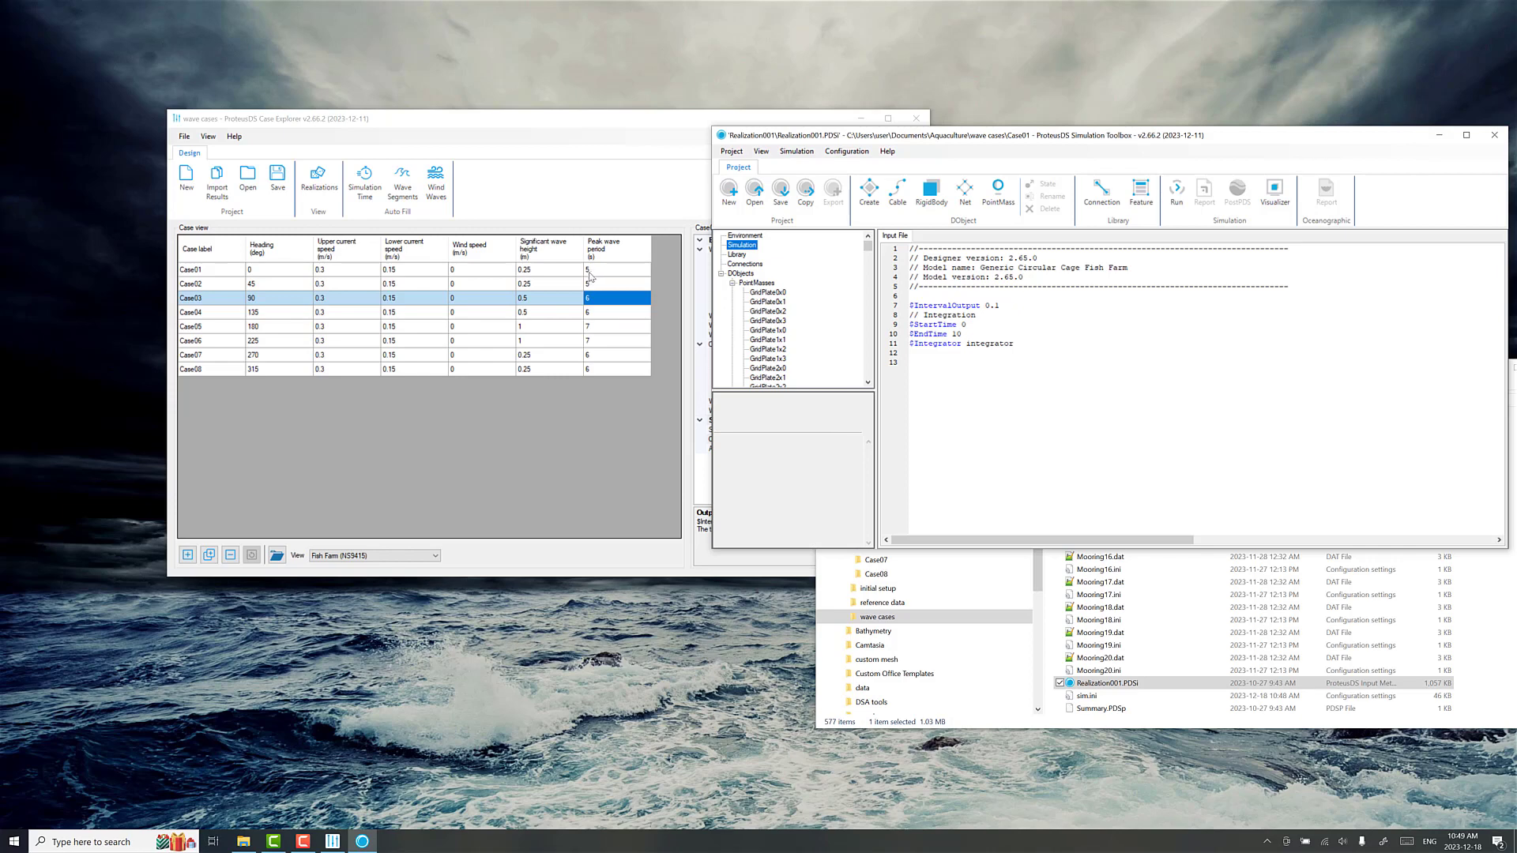
{"action": "left_click", "coordinate": [1494, 135]}
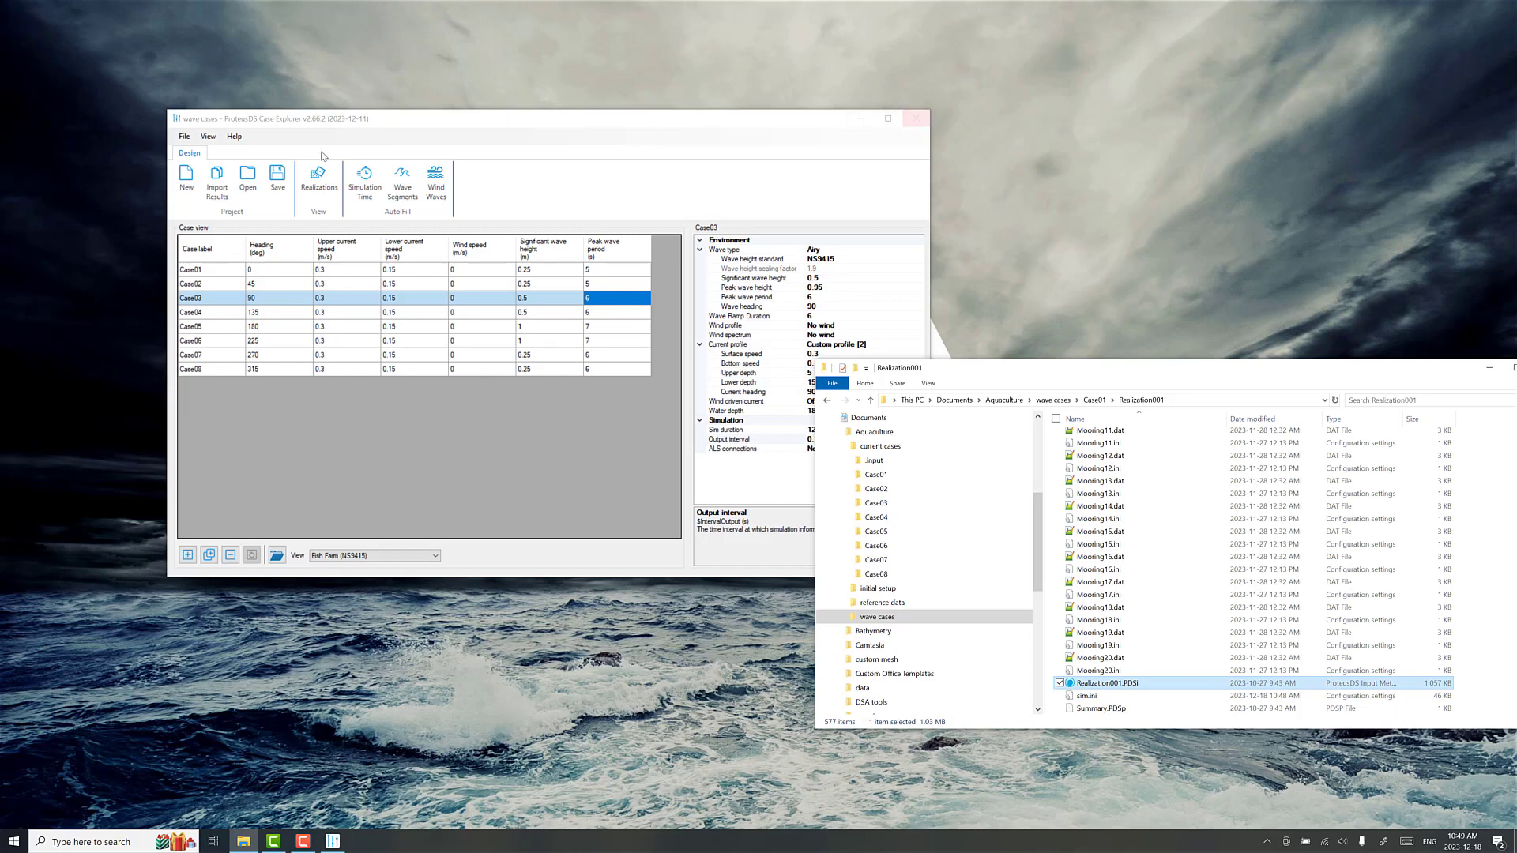
Save the wave cases project again and close Case Explorer
{"action": "left_click", "coordinate": [275, 188]}
{"action": "left_click", "coordinate": [916, 118]}
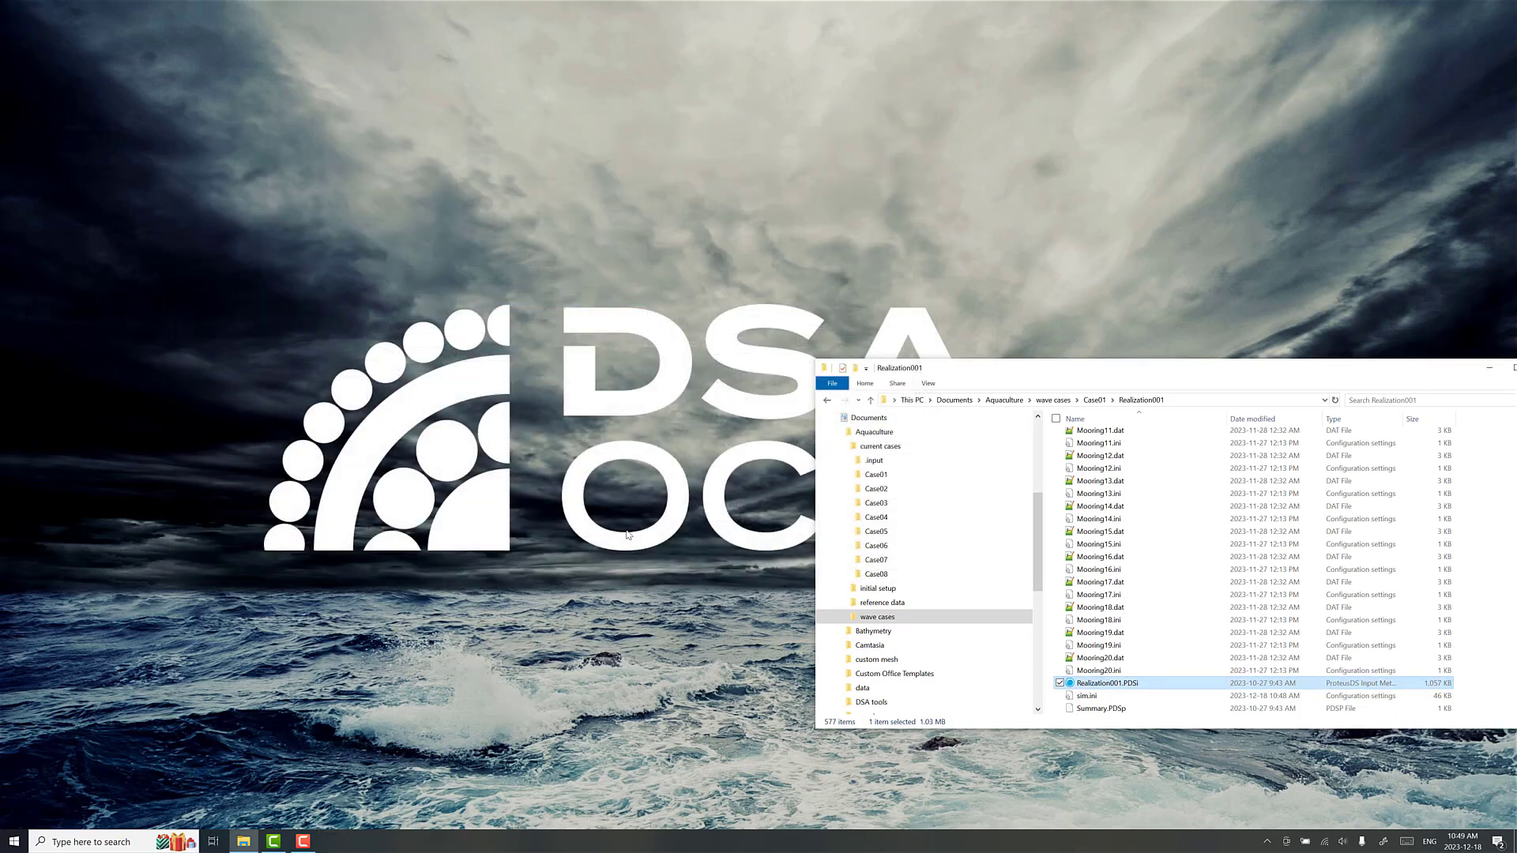
Launch ProteusDS Queueing Manager and add the Case01 to Case08 folders of the wave cases to the simulation queue
{"action": "left_click", "coordinate": [13, 842]}
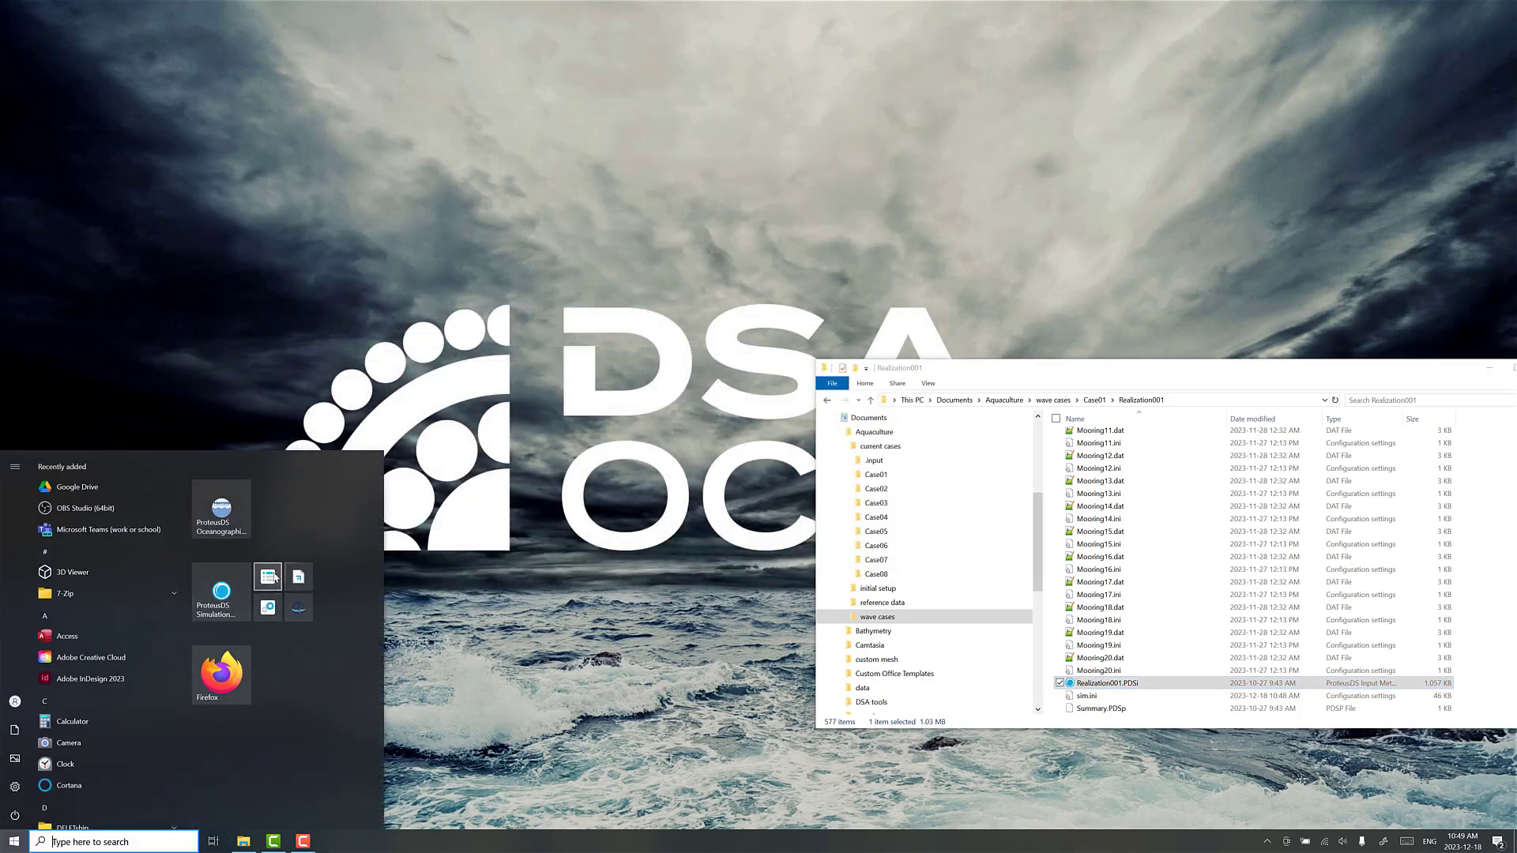
{"action": "left_click", "coordinate": [274, 577]}
{"action": "left_click", "coordinate": [1095, 400]}
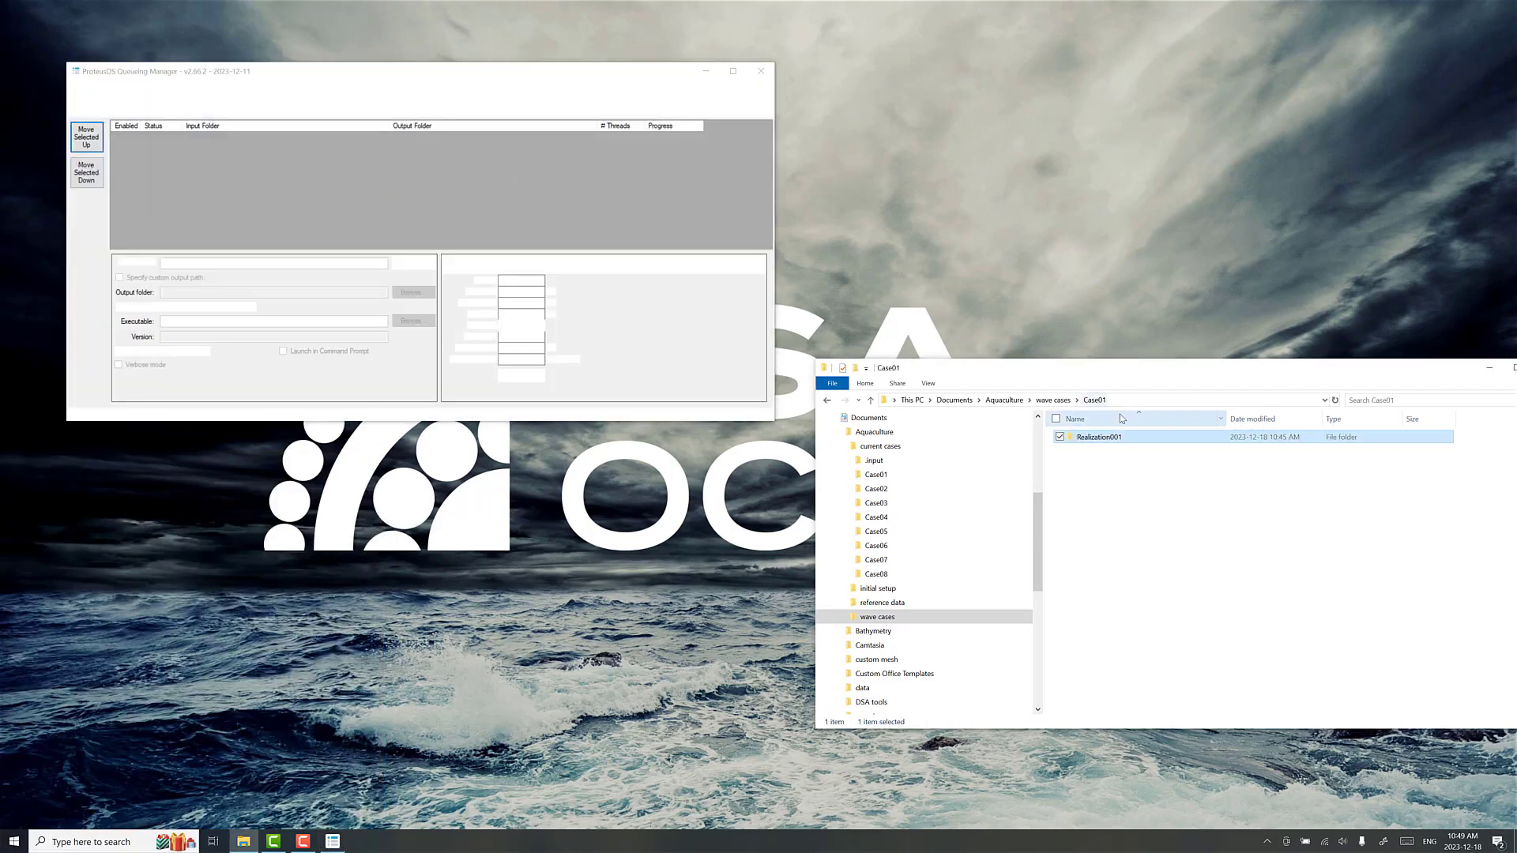
{"action": "left_click", "coordinate": [1058, 400]}
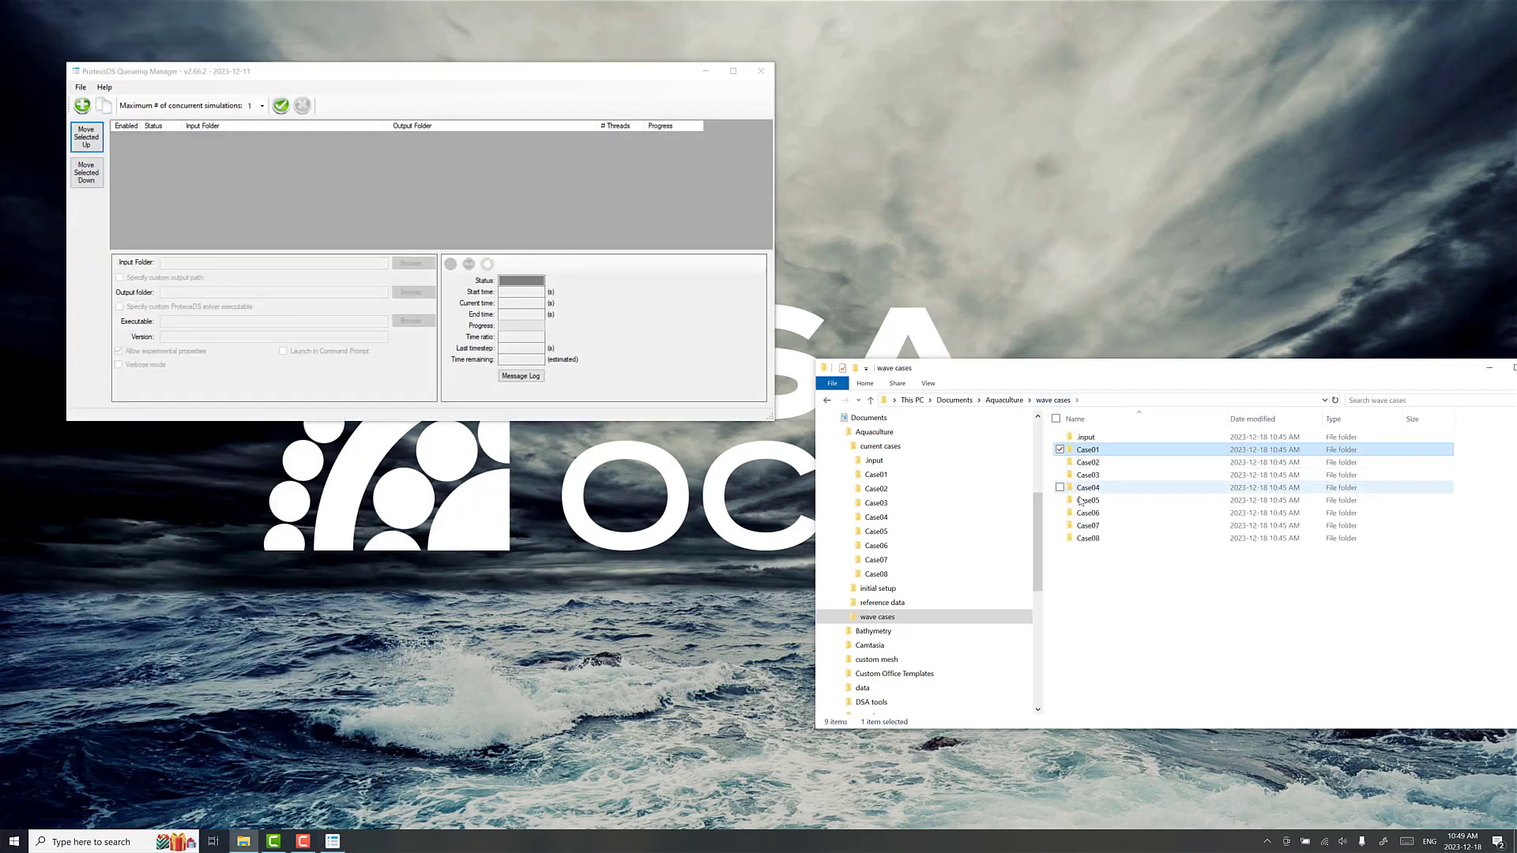
{"action": "left_click", "coordinate": [1118, 545], "text": "shift"}
{"action": "left_click_drag", "start_coordinate": [1096, 456], "coordinate": [388, 194]}
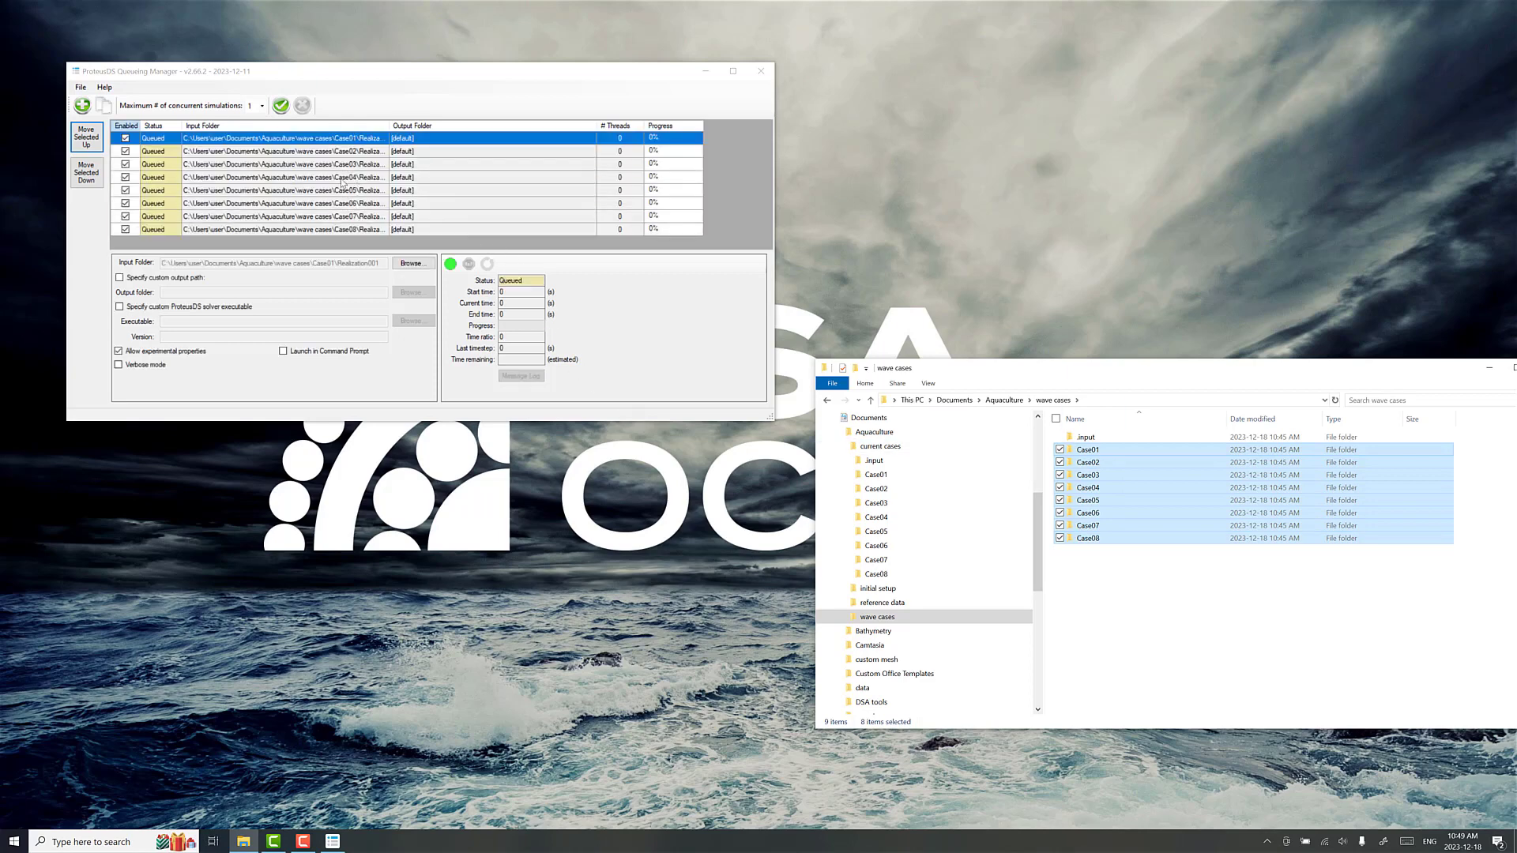
Set the maximum number of concurrent simulations to 4 and start processing the queue
{"action": "left_click", "coordinate": [262, 105]}
{"action": "left_click", "coordinate": [257, 144]}
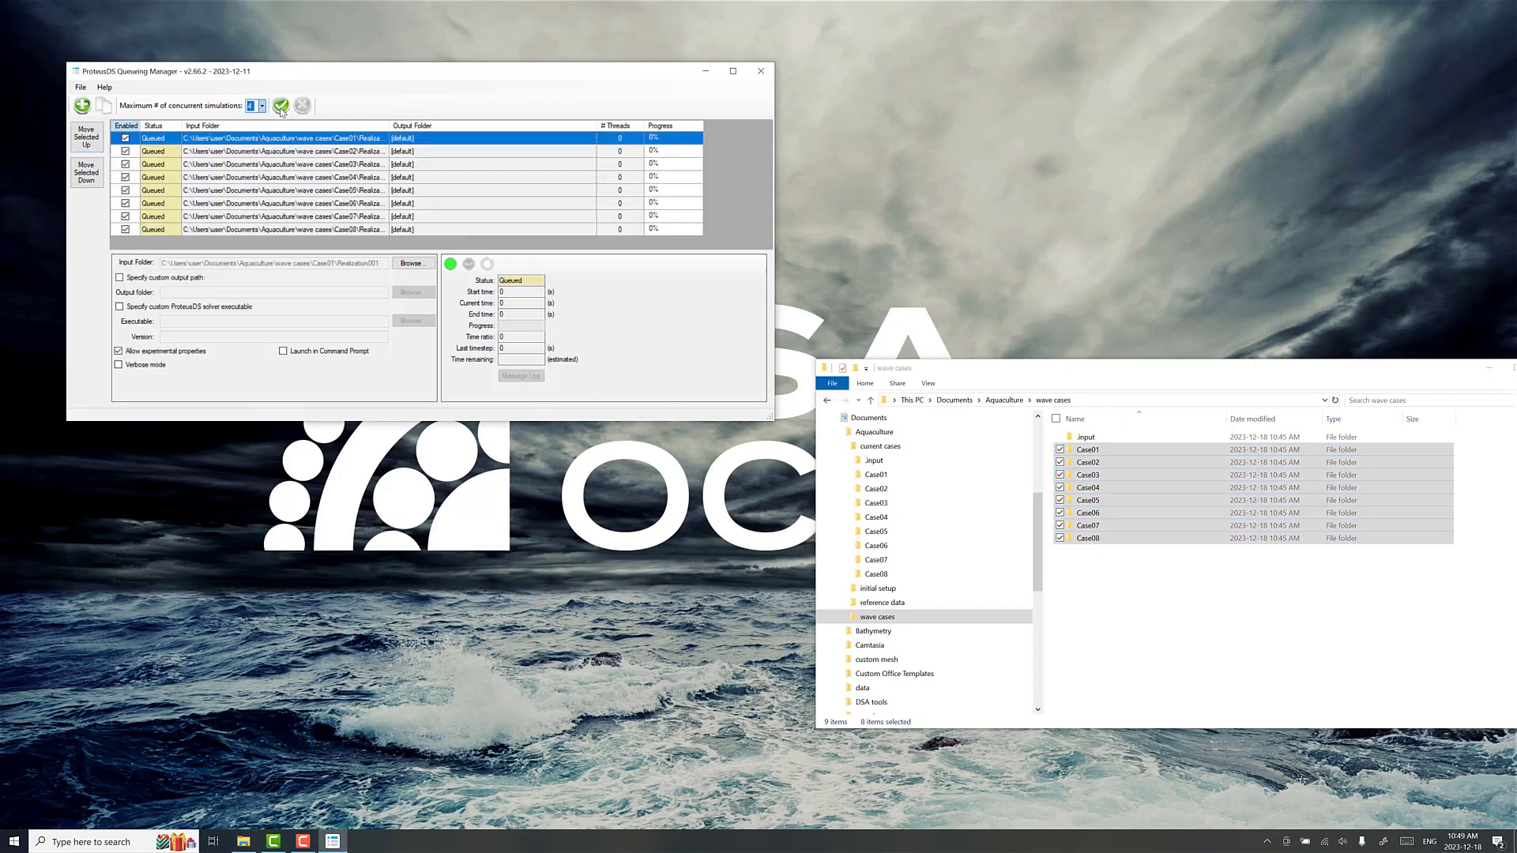
{"action": "left_click", "coordinate": [281, 106]}
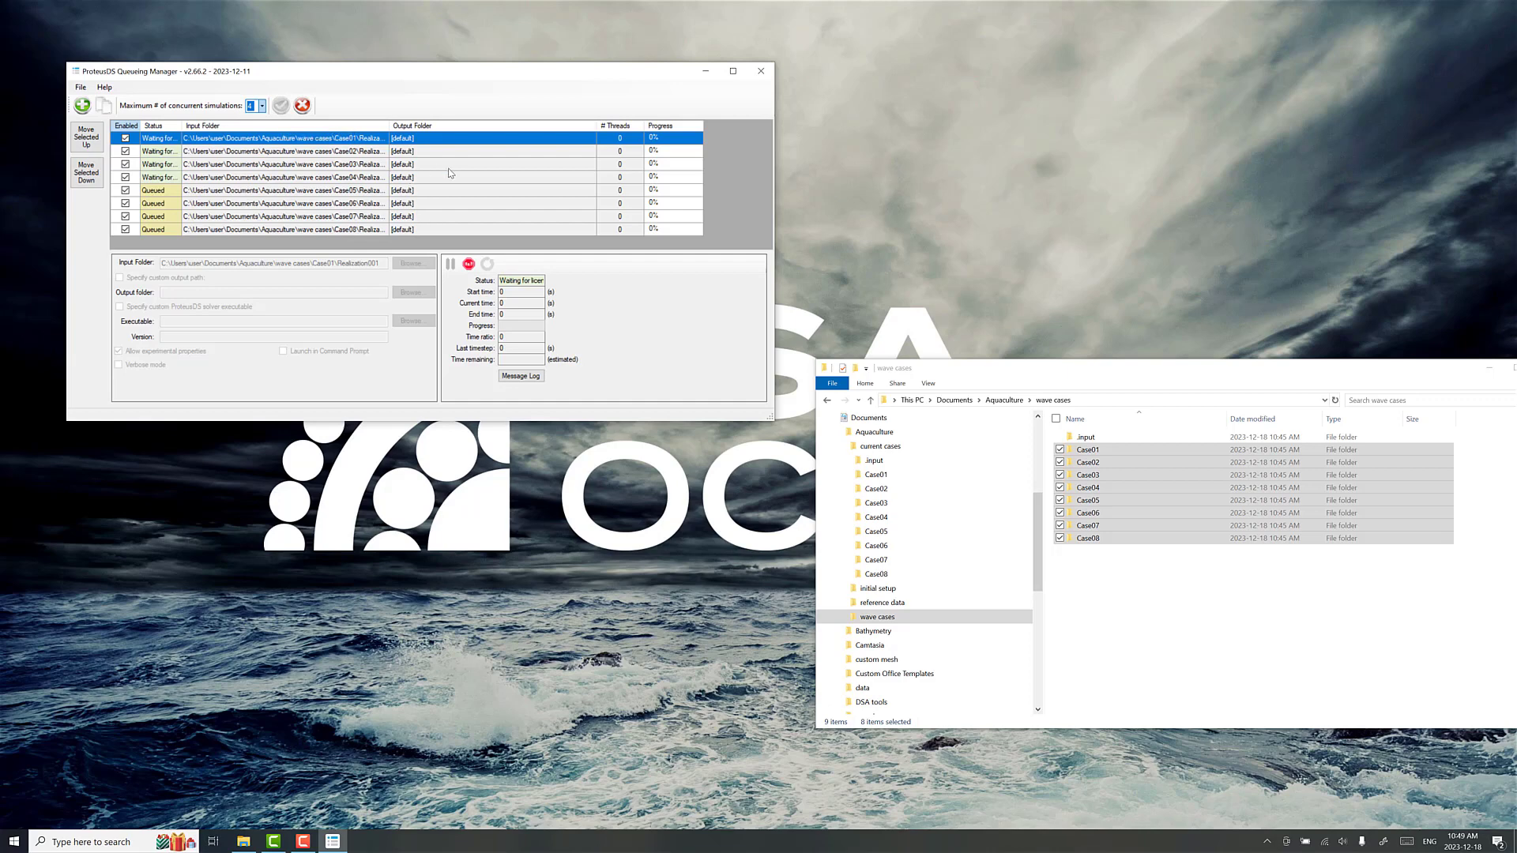